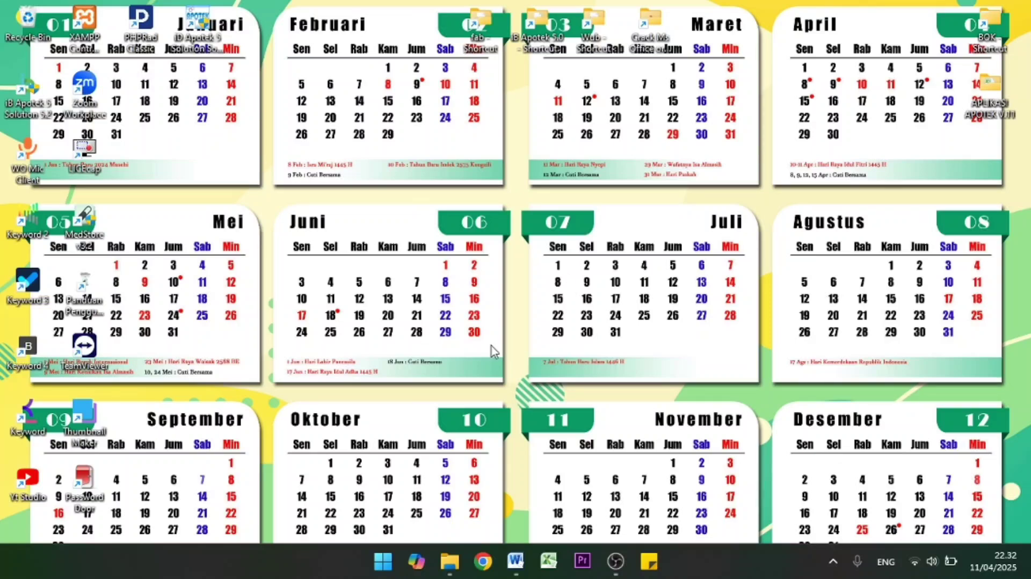
# Switch to SKRIPSI.docx in Word and examine the list pages before BAB I and the start of the chapter.
pyautogui.click(515, 562)
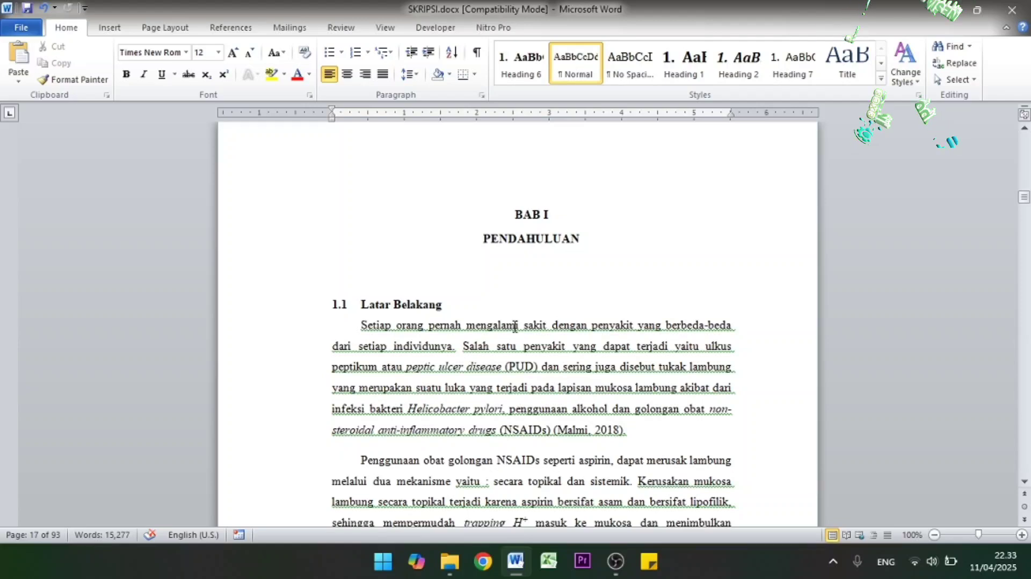
pyautogui.scroll(1, 514, 326)
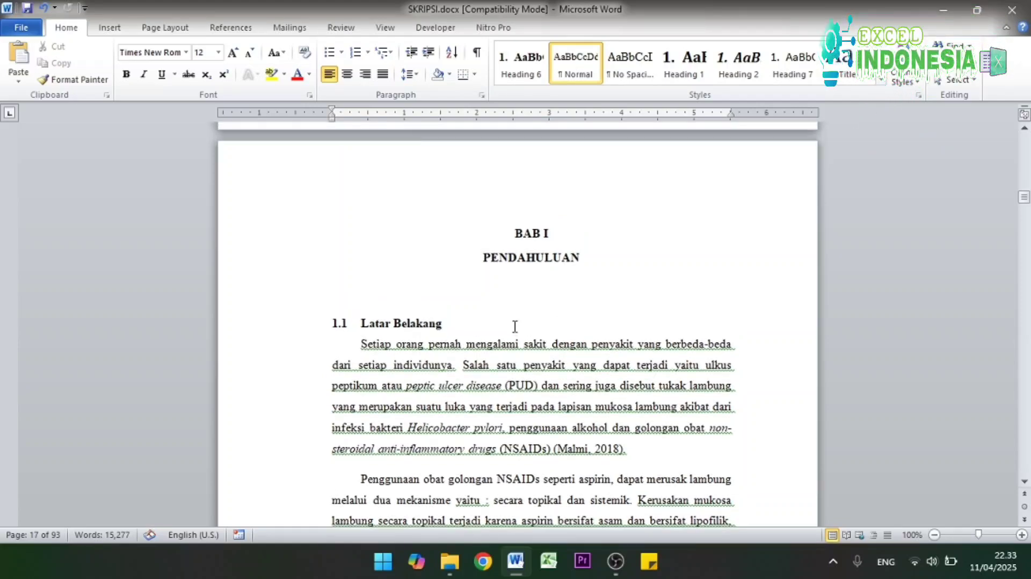
pyautogui.scroll(1, 515, 326)
pyautogui.scroll(-1, 515, 326)
pyautogui.scroll(1, 514, 326)
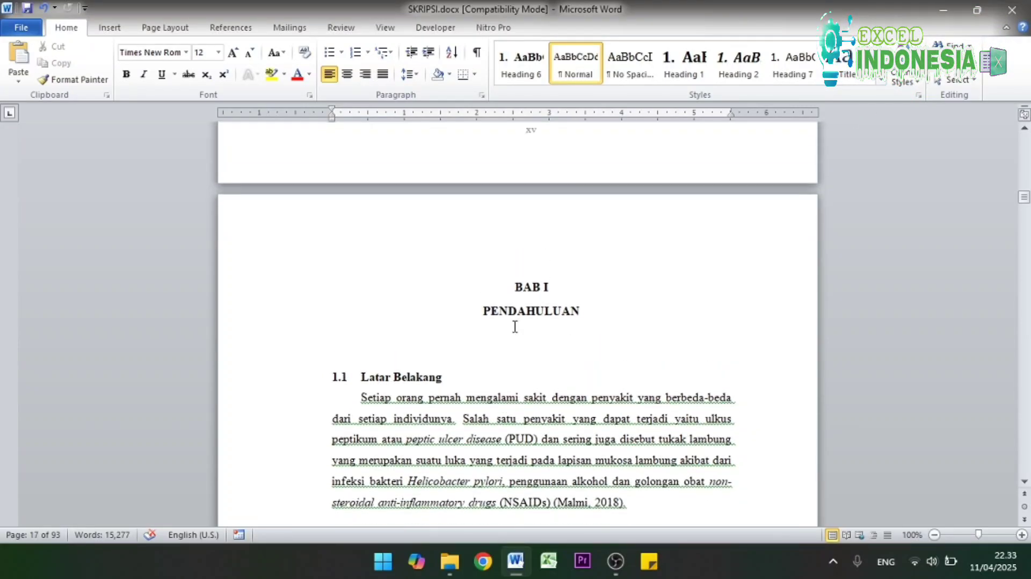
pyautogui.scroll(1, 515, 326)
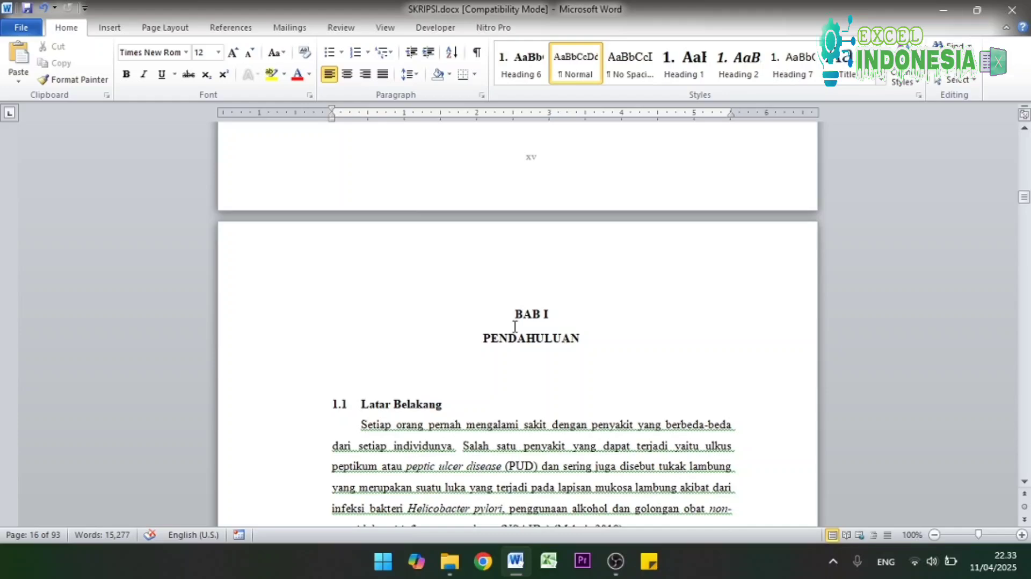
pyautogui.scroll(20, 515, 326)
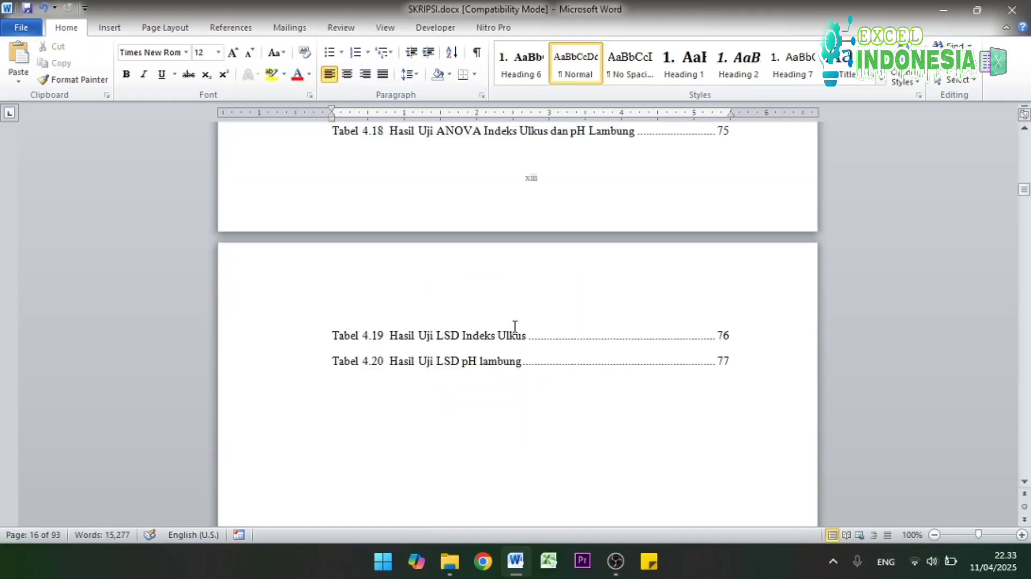
pyautogui.scroll(-20, 515, 326)
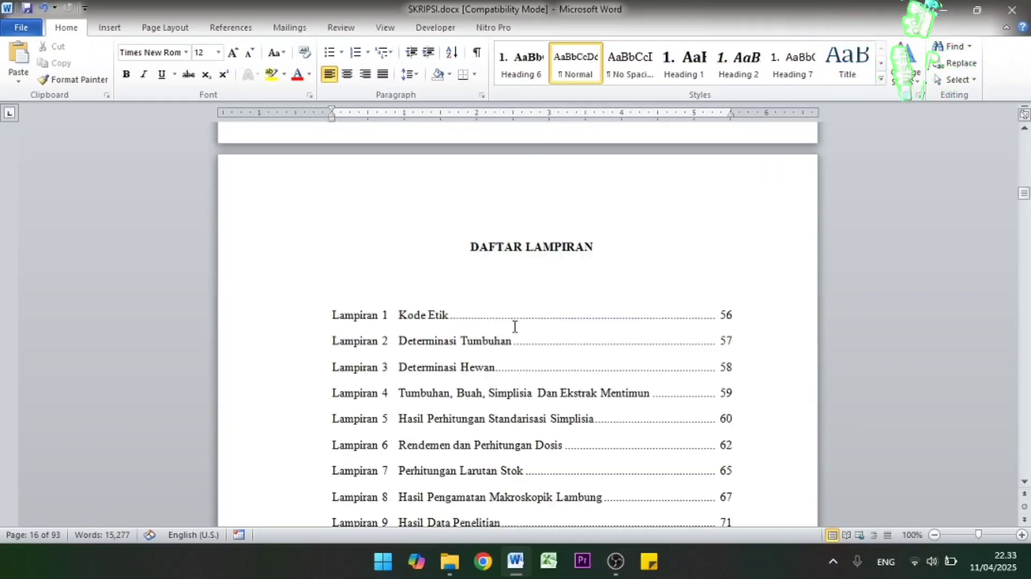
pyautogui.scroll(-5, 515, 326)
pyautogui.scroll(20, 514, 326)
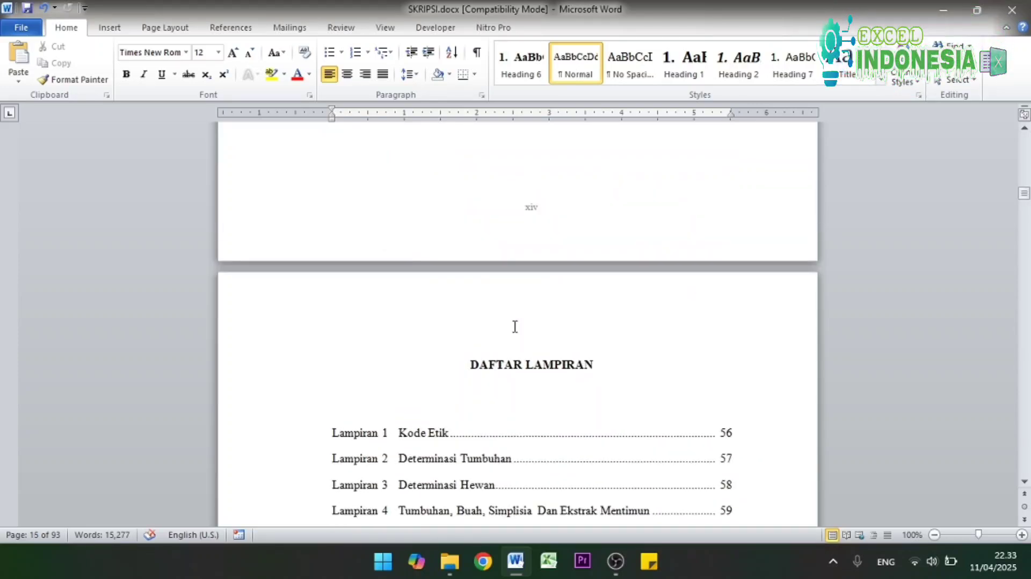
pyautogui.scroll(-12, 514, 326)
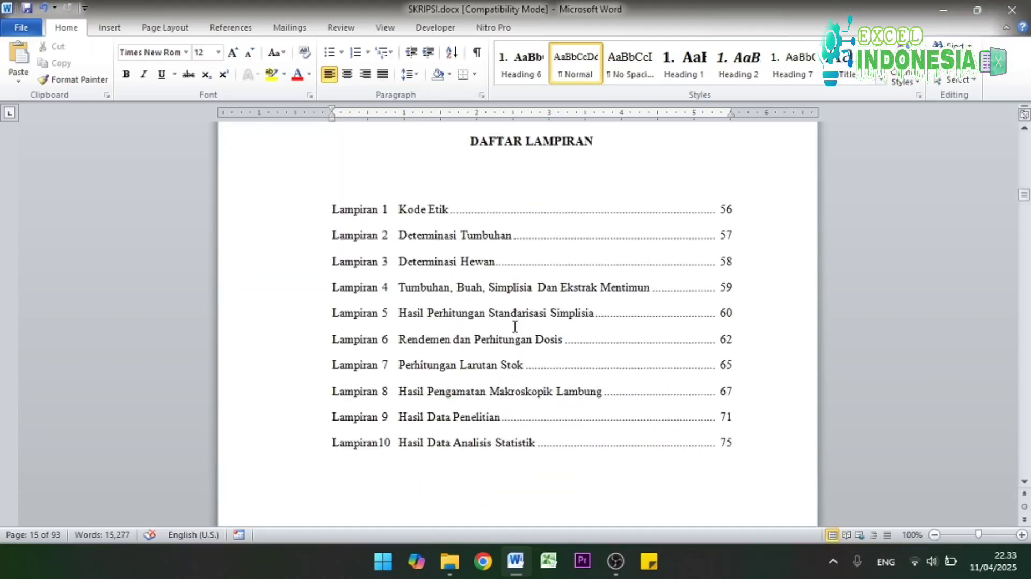
pyautogui.scroll(-10, 515, 326)
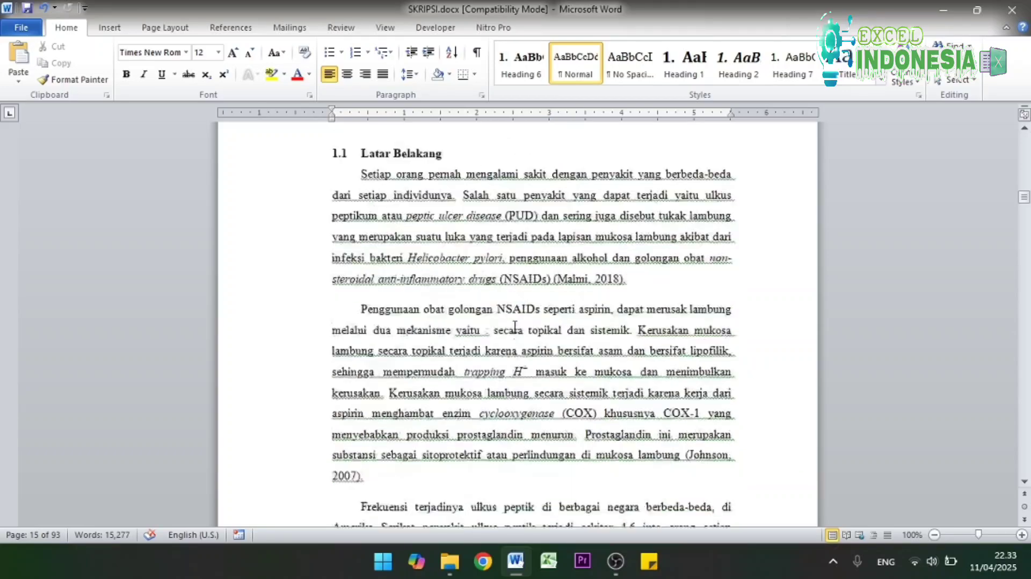
pyautogui.scroll(10, 514, 326)
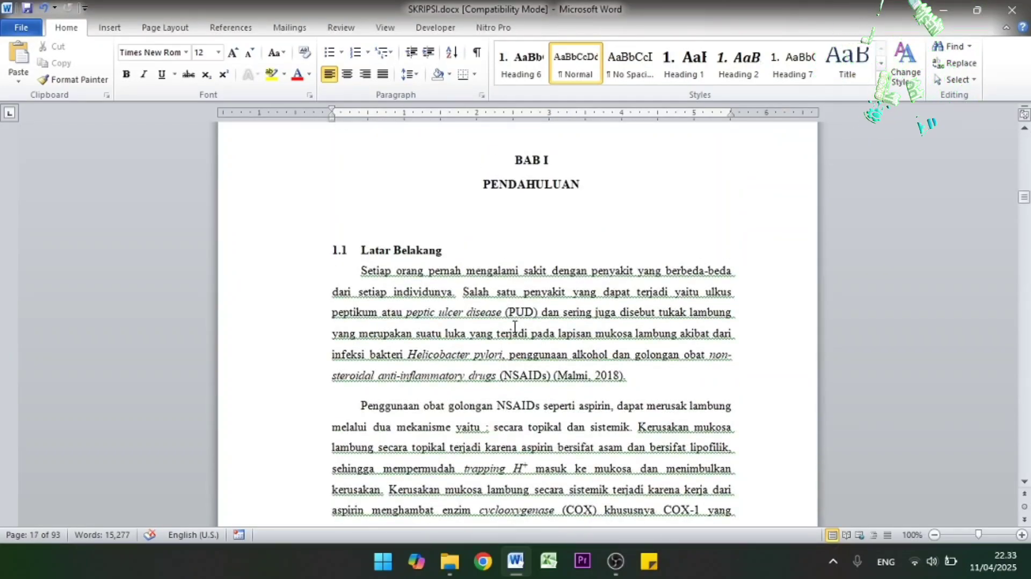
# Examine the page boundary between the end of the front matter and the BAB I PENDAHULUAN heading.
pyautogui.scroll(-2, 515, 326)
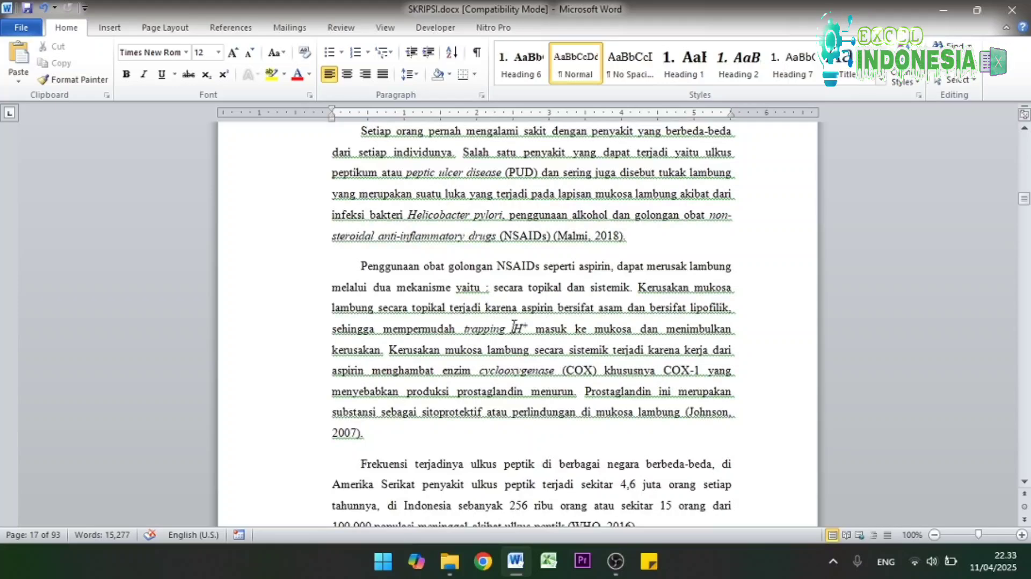
pyautogui.scroll(3, 515, 325)
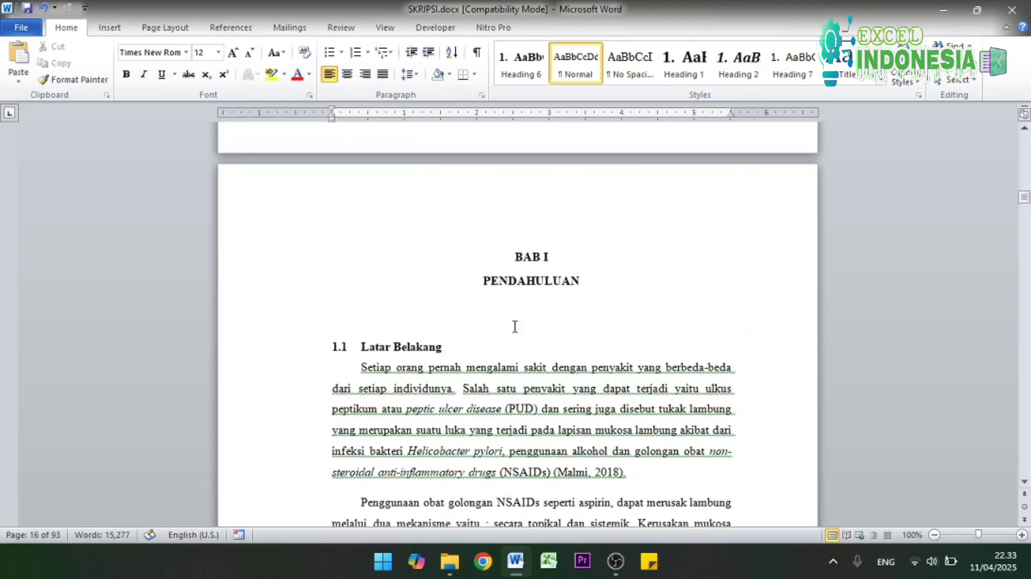
pyautogui.scroll(1, 514, 326)
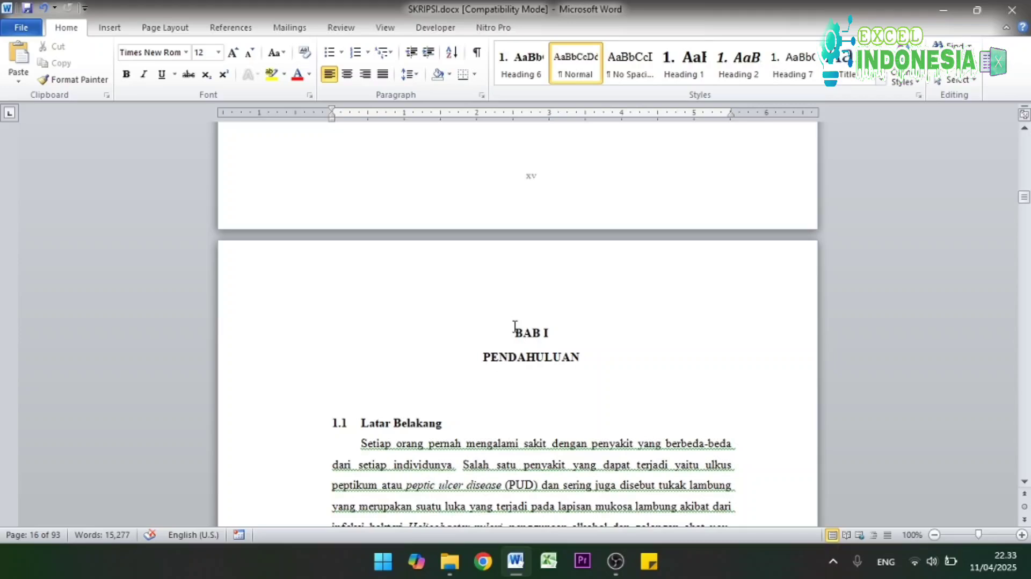
pyautogui.scroll(2, 515, 326)
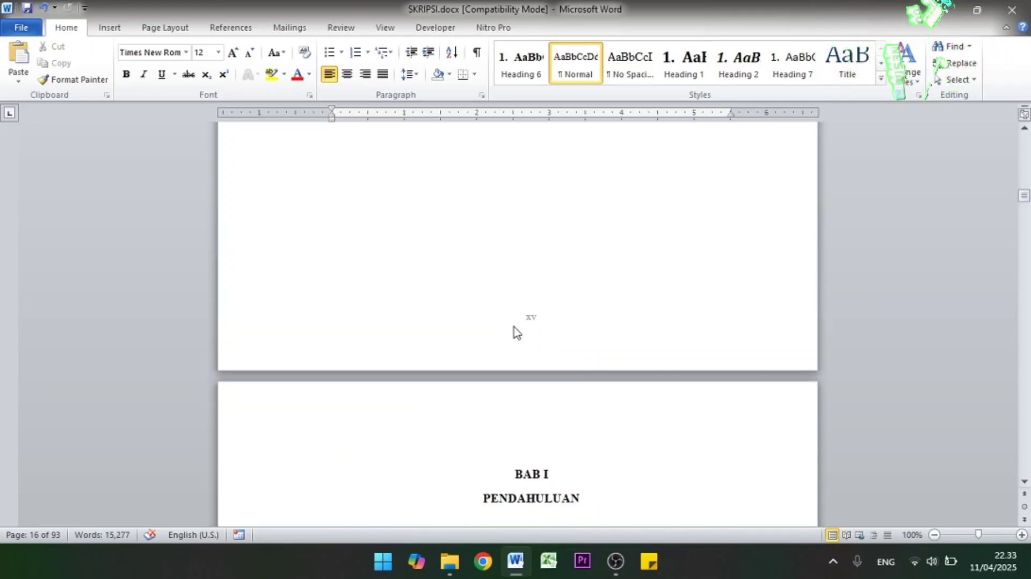
pyautogui.scroll(-2, 515, 329)
pyautogui.scroll(1, 515, 326)
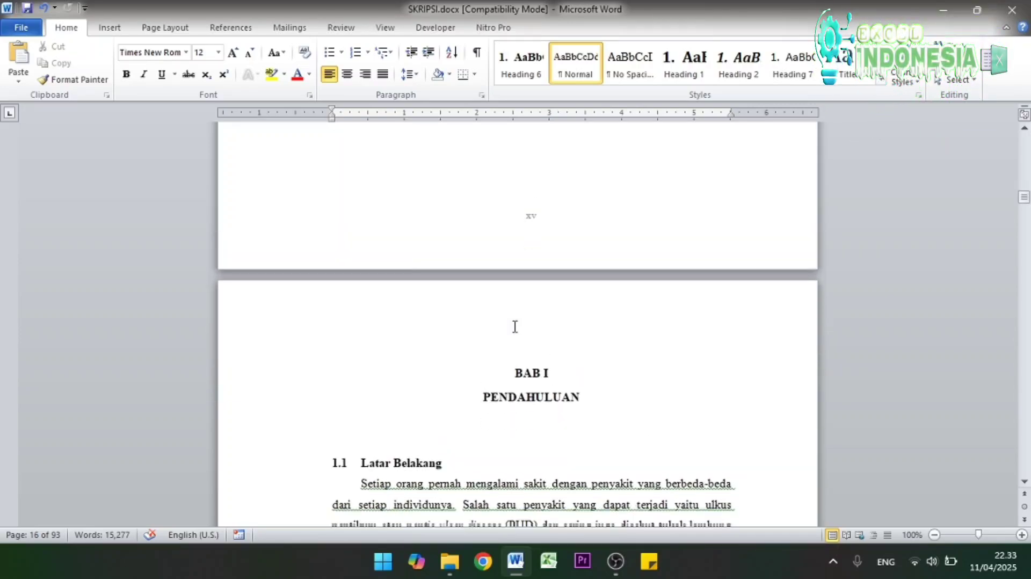
pyautogui.scroll(-1, 514, 326)
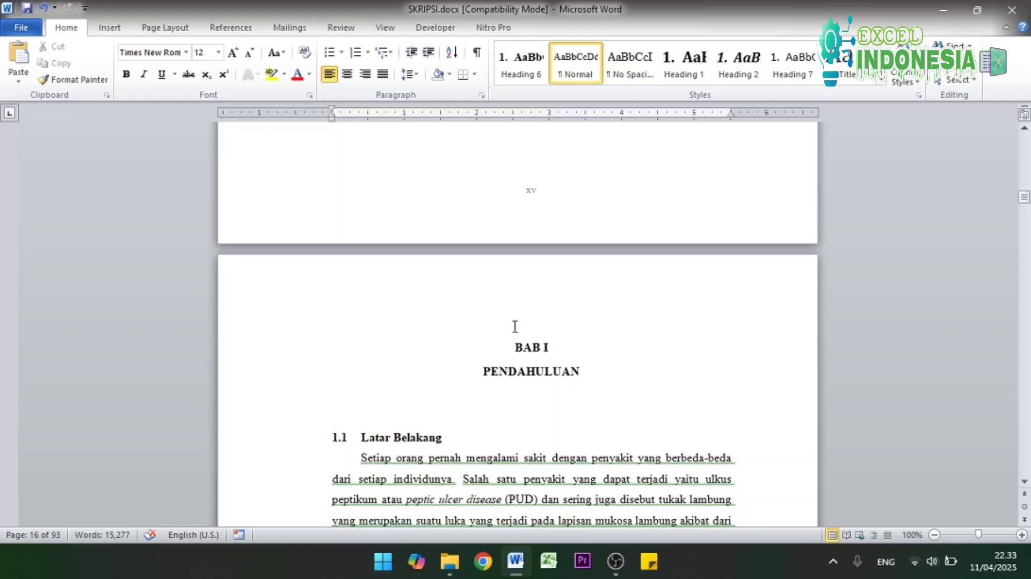
pyautogui.scroll(-3, 514, 326)
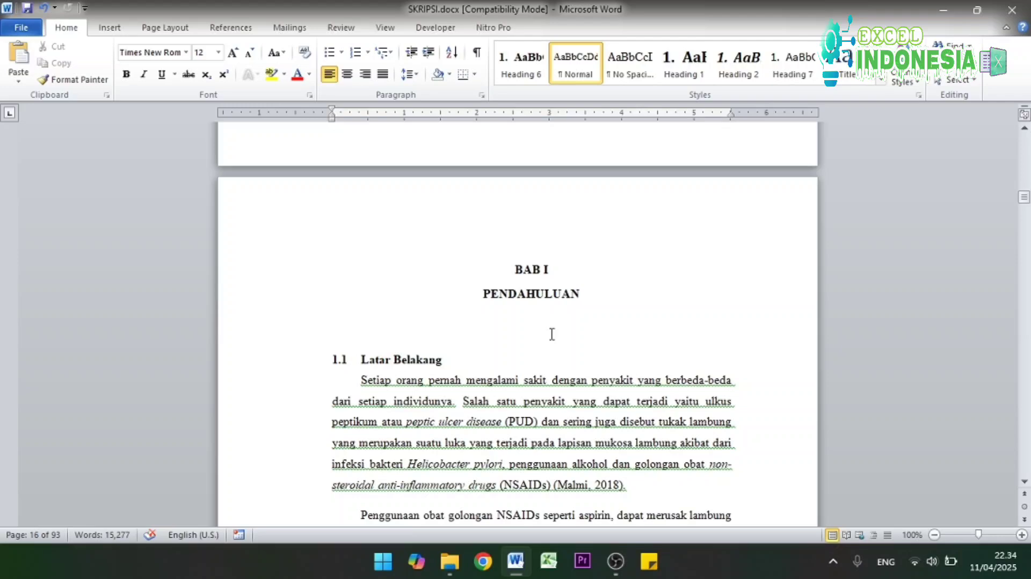
pyautogui.scroll(-1, 552, 334)
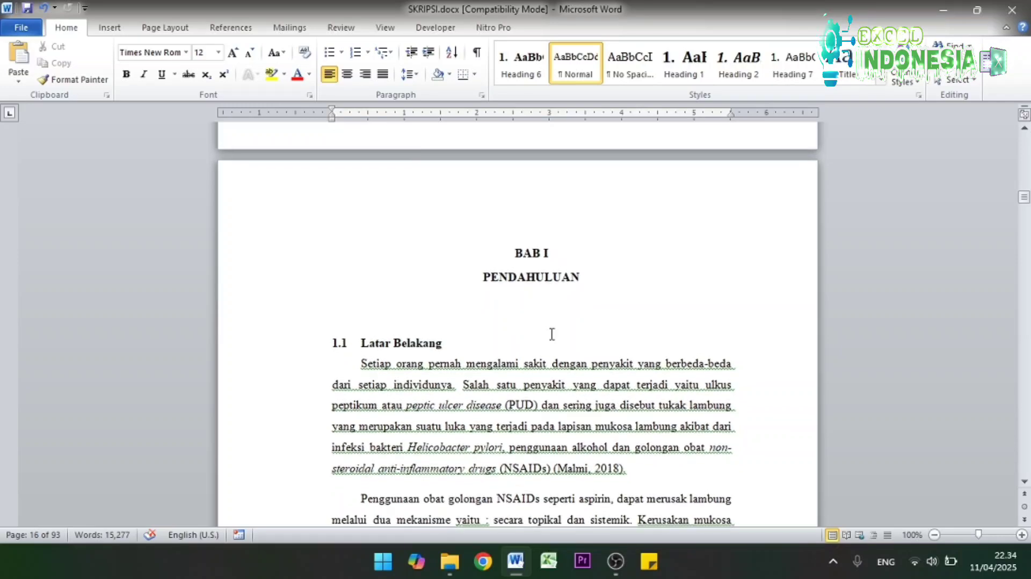
pyautogui.scroll(1, 551, 334)
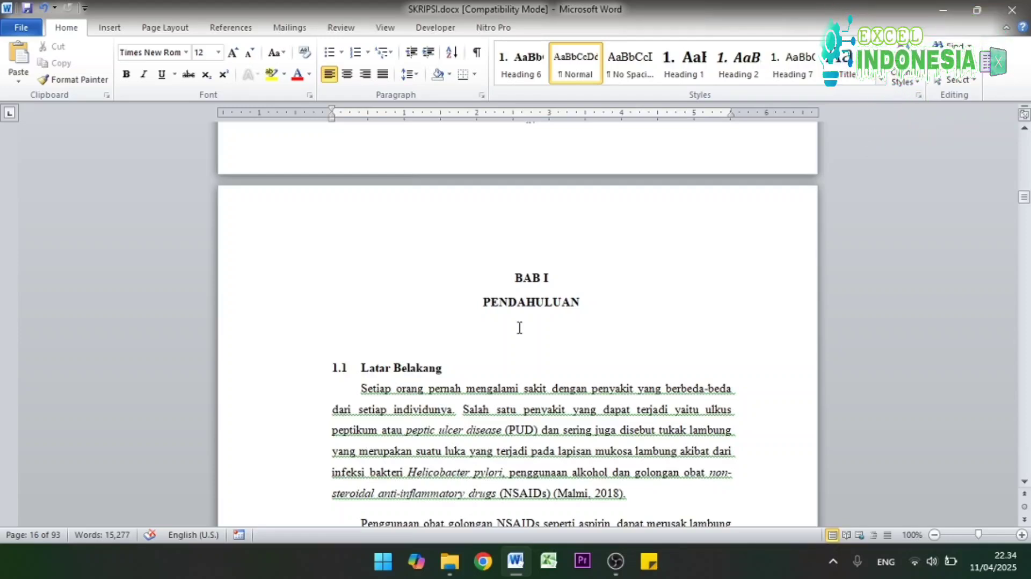
pyautogui.scroll(4, 519, 327)
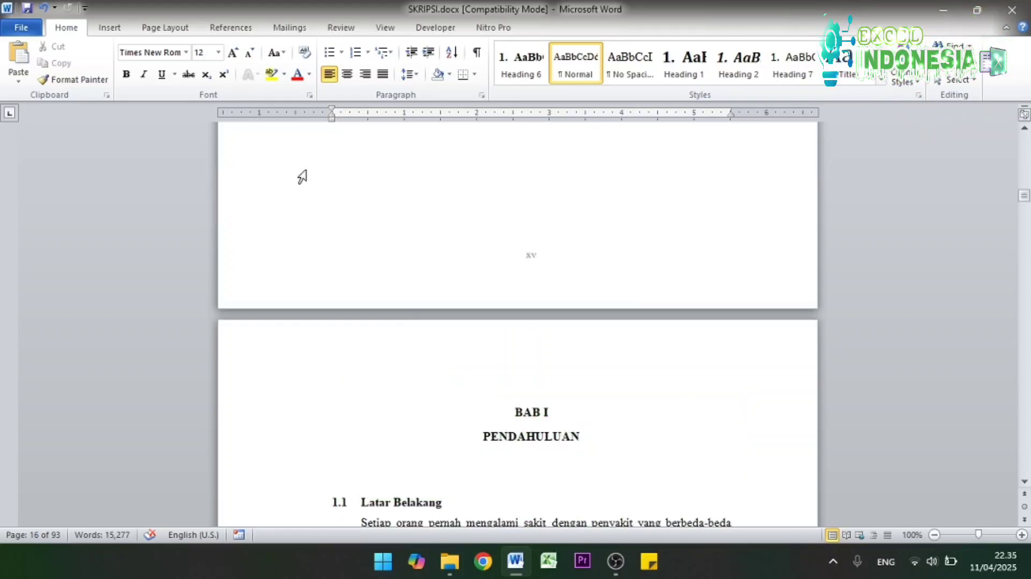
# Start saving the document as a copy and create a new folder named PER BAB inside the SKRIPSI folder.
pyautogui.click(25, 30)
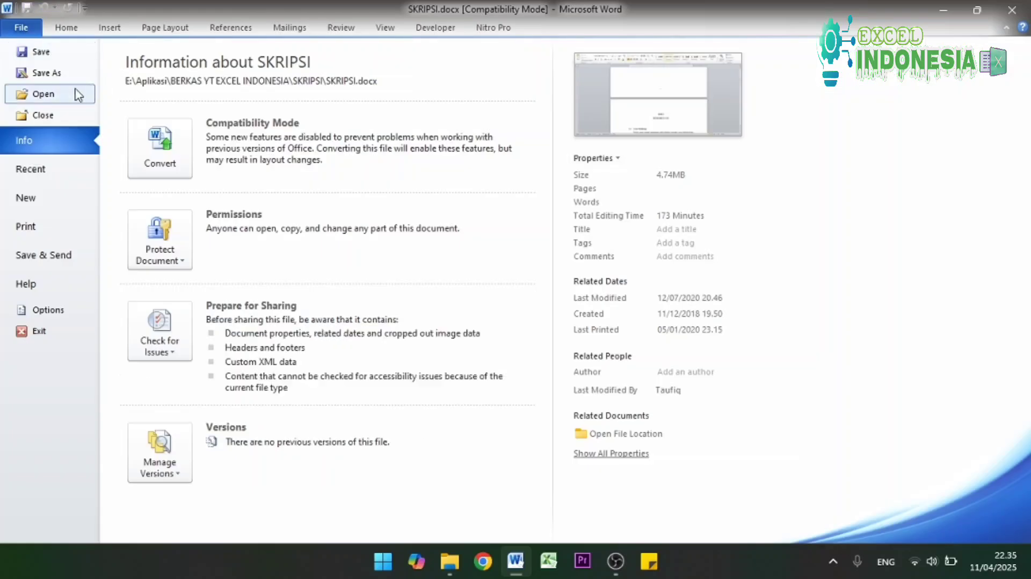
pyautogui.click(47, 77)
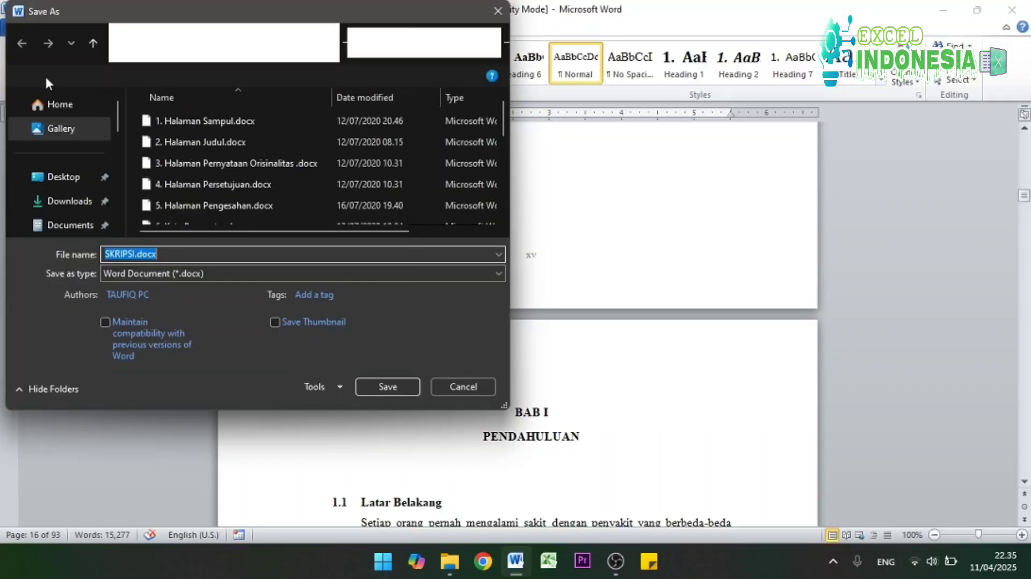
pyautogui.scroll(-1, 281, 197)
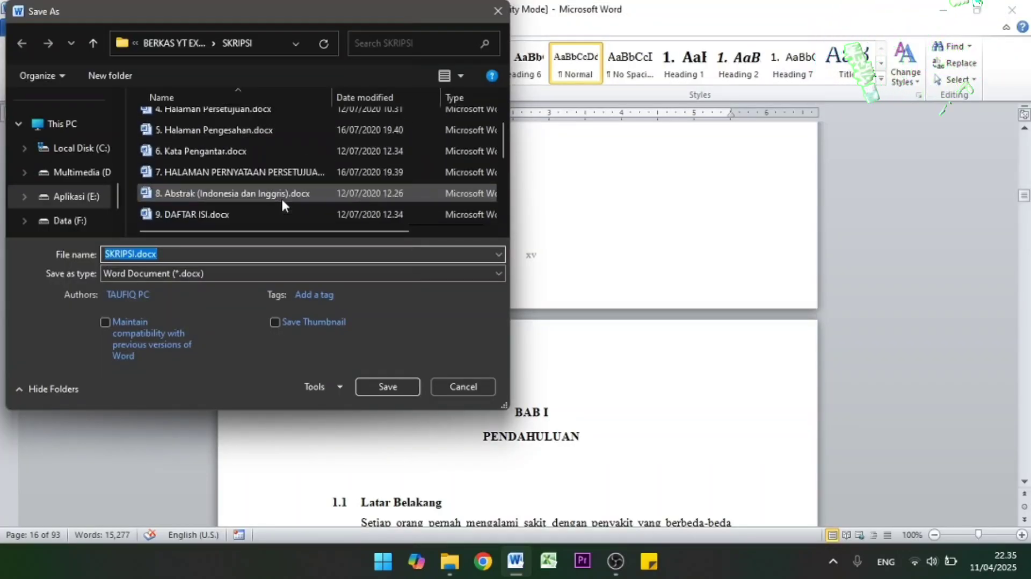
pyautogui.moveTo(501, 139); pyautogui.dragTo(502, 192)
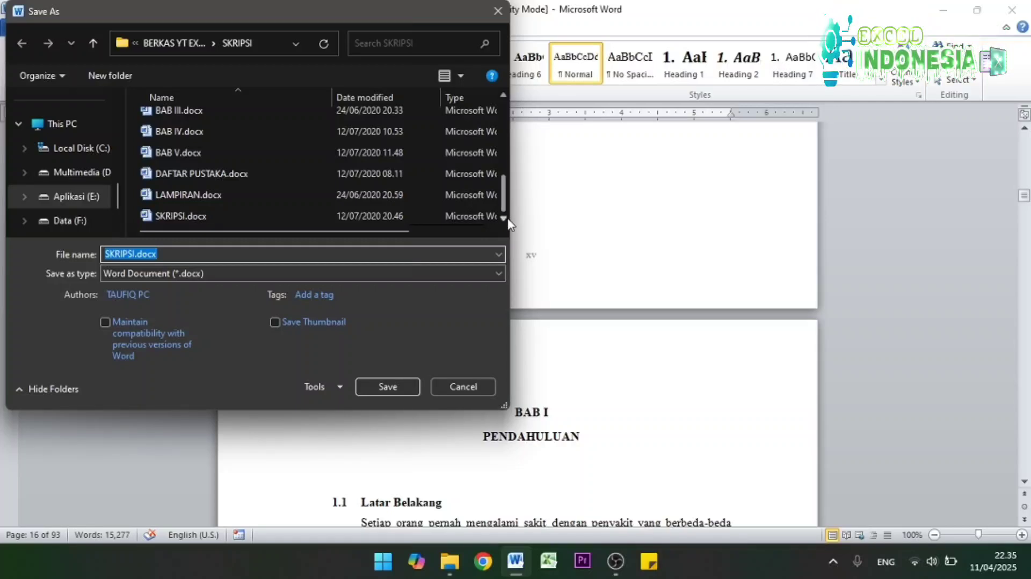
pyautogui.rightClick(311, 195)
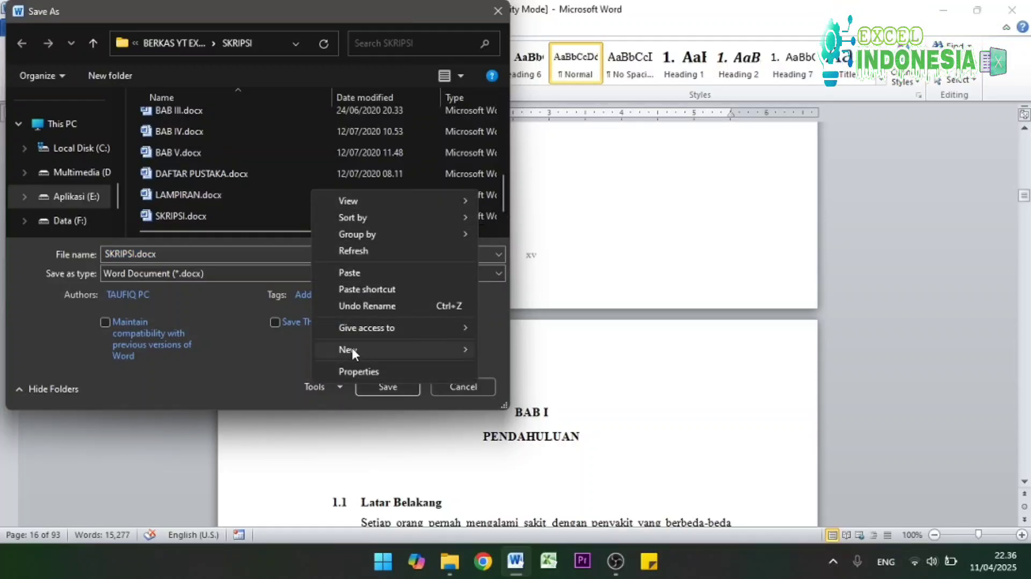
pyautogui.moveTo(462, 327)
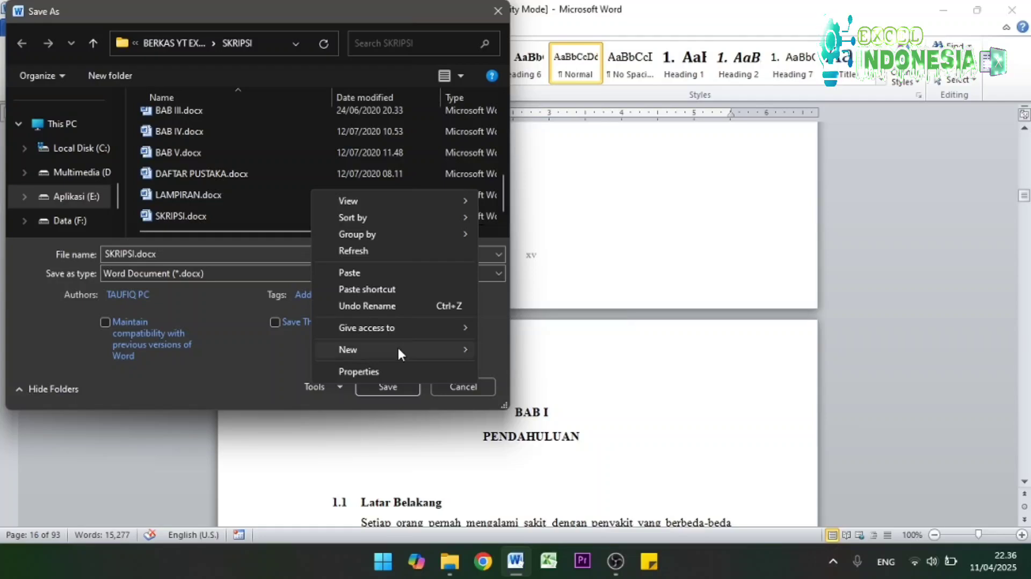
pyautogui.moveTo(397, 347)
pyautogui.click(501, 355)
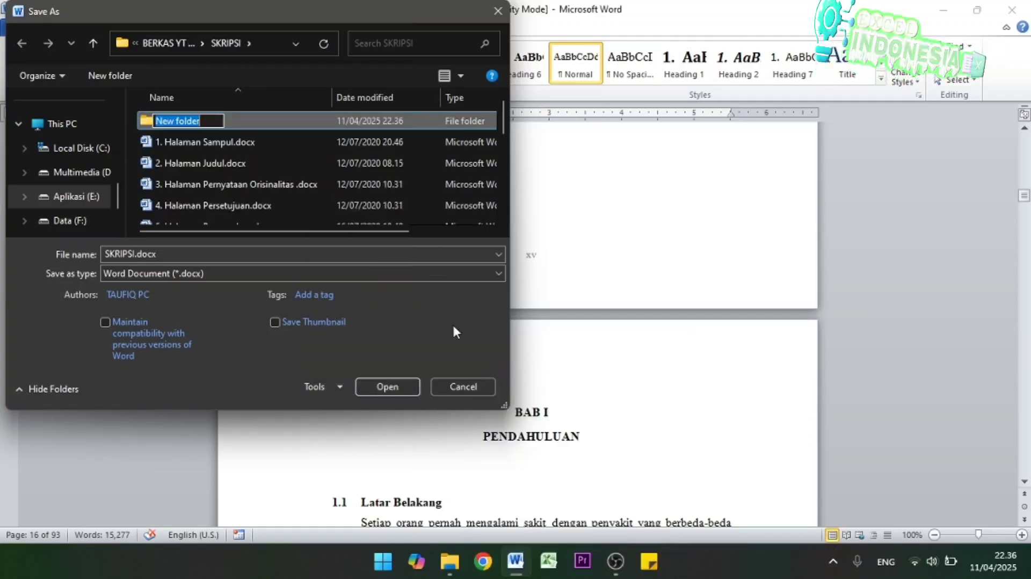
pyautogui.write('PER BAB')
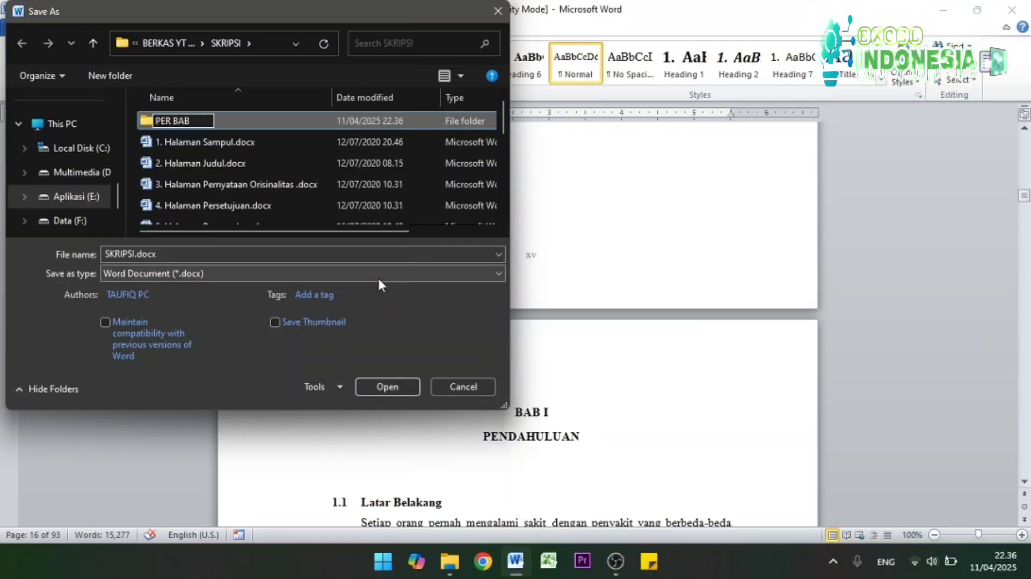
pyautogui.press('Return')
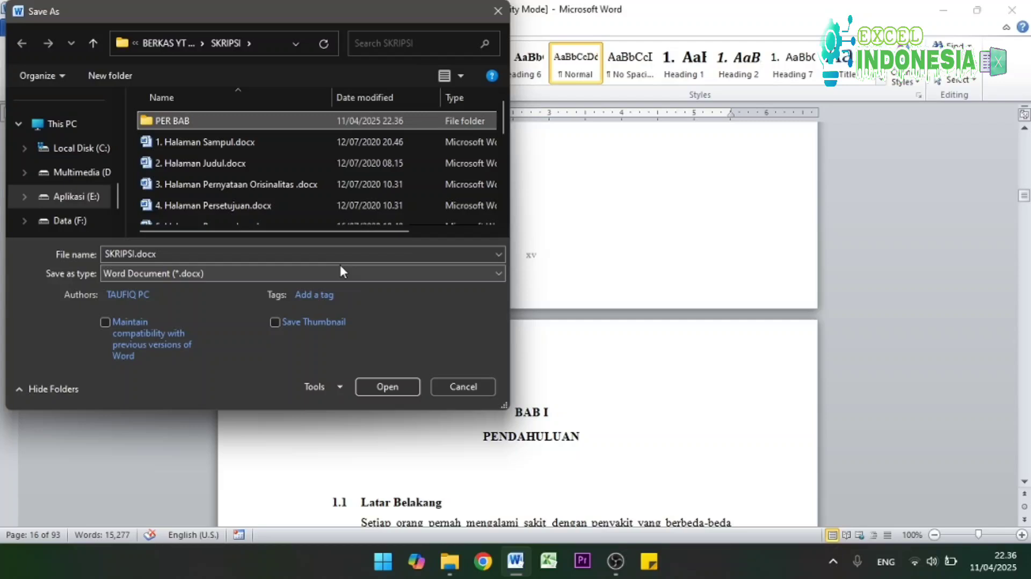
# Save the copy as BAB 1.docx in the PER BAB folder, accepting the conversion to the new file format.
pyautogui.doubleClick(188, 123)
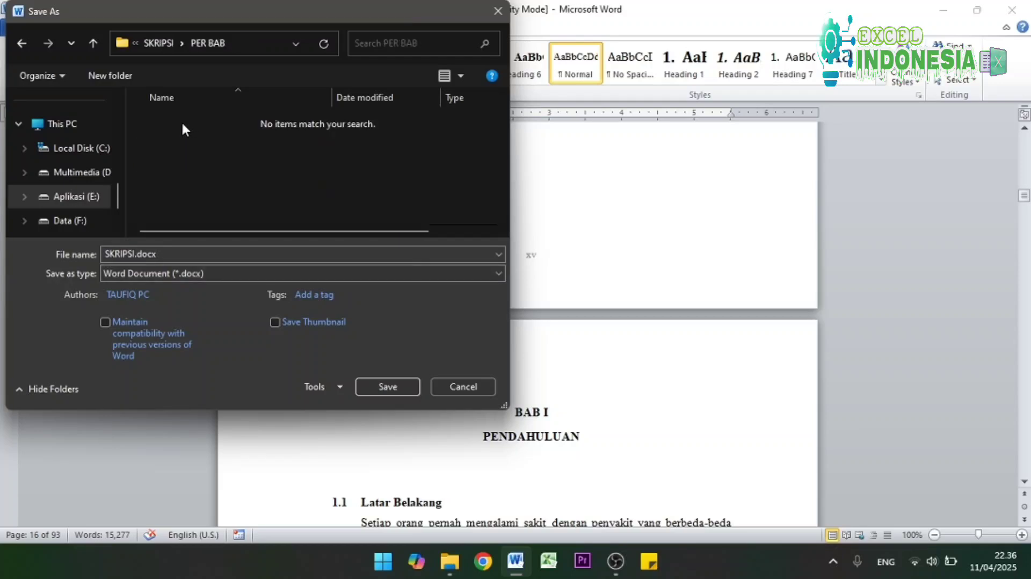
pyautogui.doubleClick(133, 254)
pyautogui.click(138, 254)
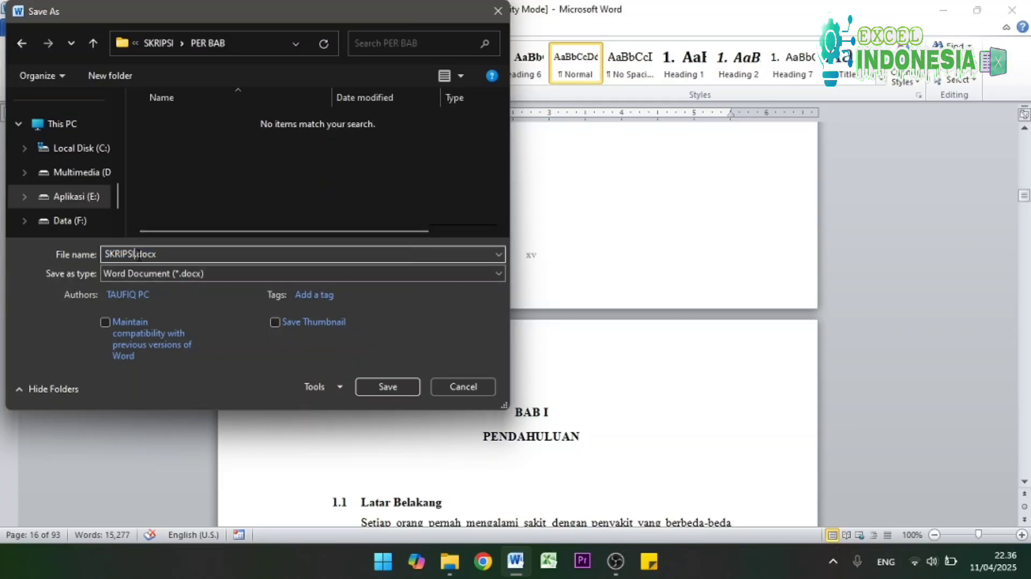
pyautogui.press('BackSpace')
pyautogui.press('BackSpace')
pyautogui.press('BackSpace')
pyautogui.press('BackSpace')
pyautogui.press('BackSpace')
pyautogui.press('BackSpace')
pyautogui.press('BackSpace')
pyautogui.write('B')
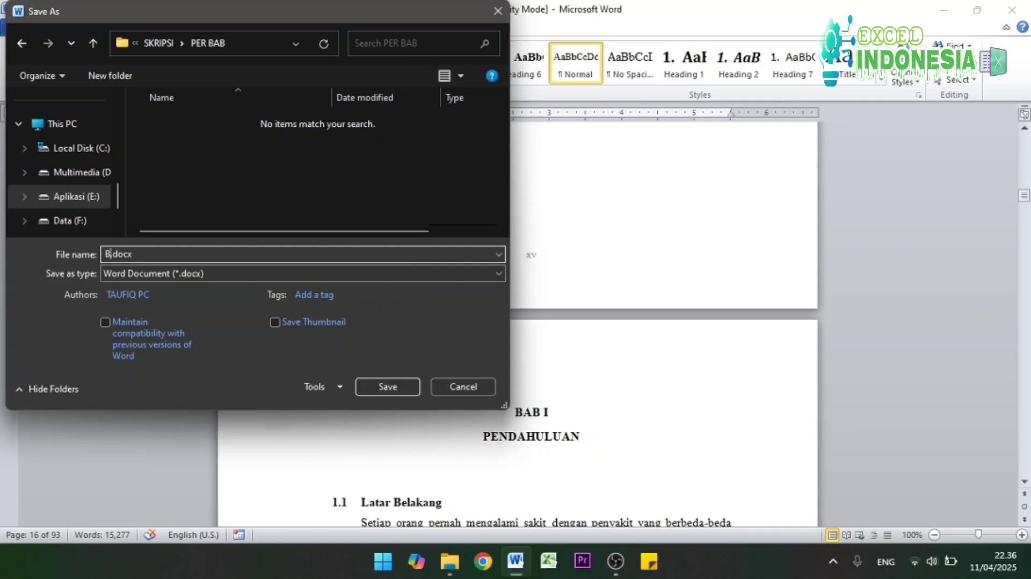
pyautogui.write('I')
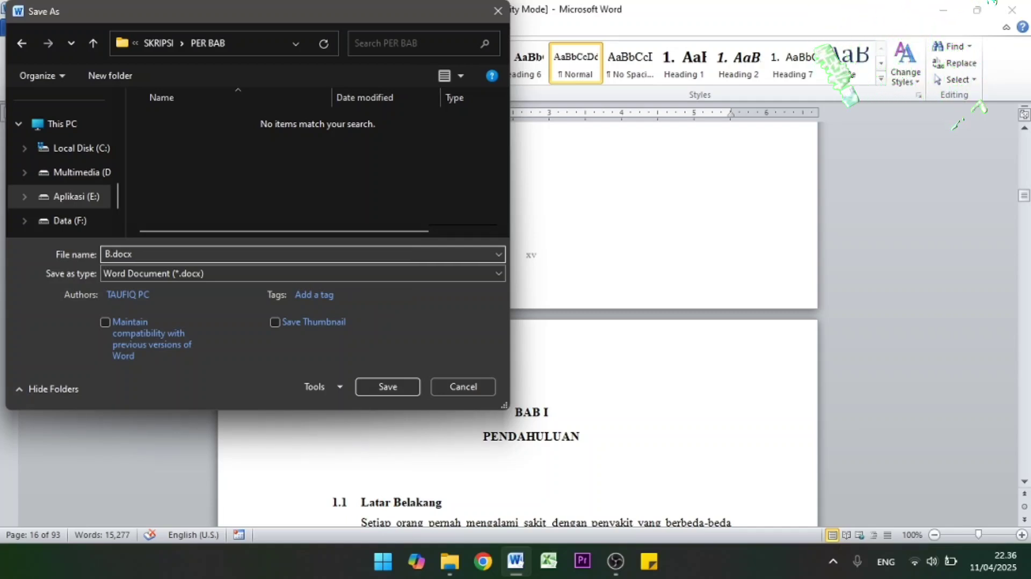
pyautogui.write('AB')
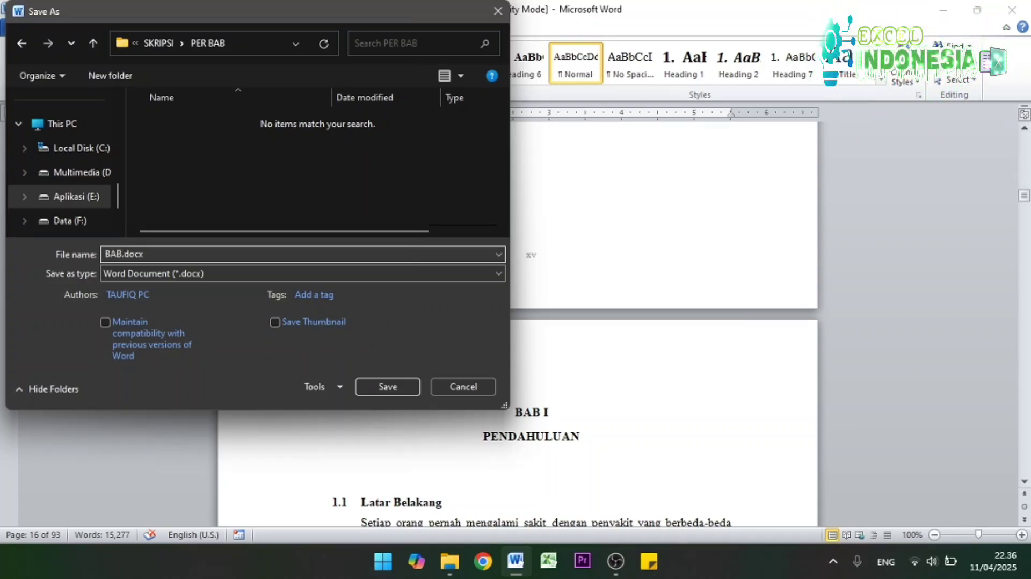
pyautogui.write(' 1')
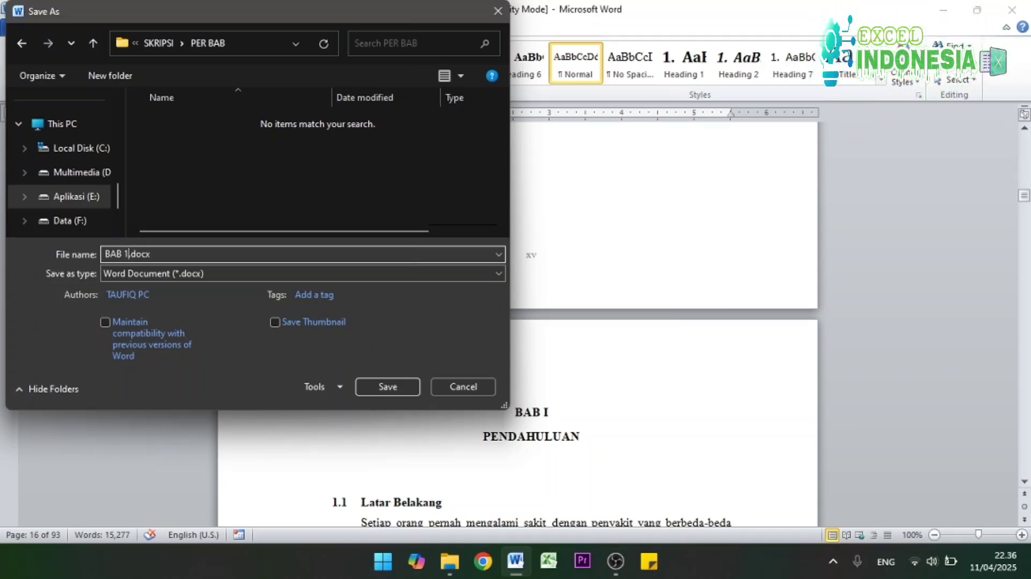
pyautogui.click(379, 388)
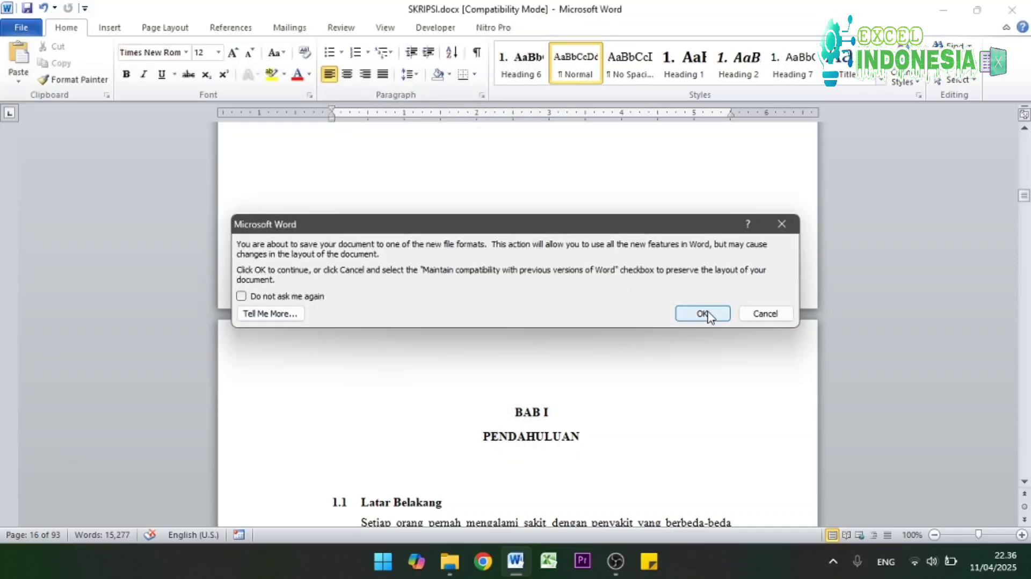
pyautogui.click(703, 314)
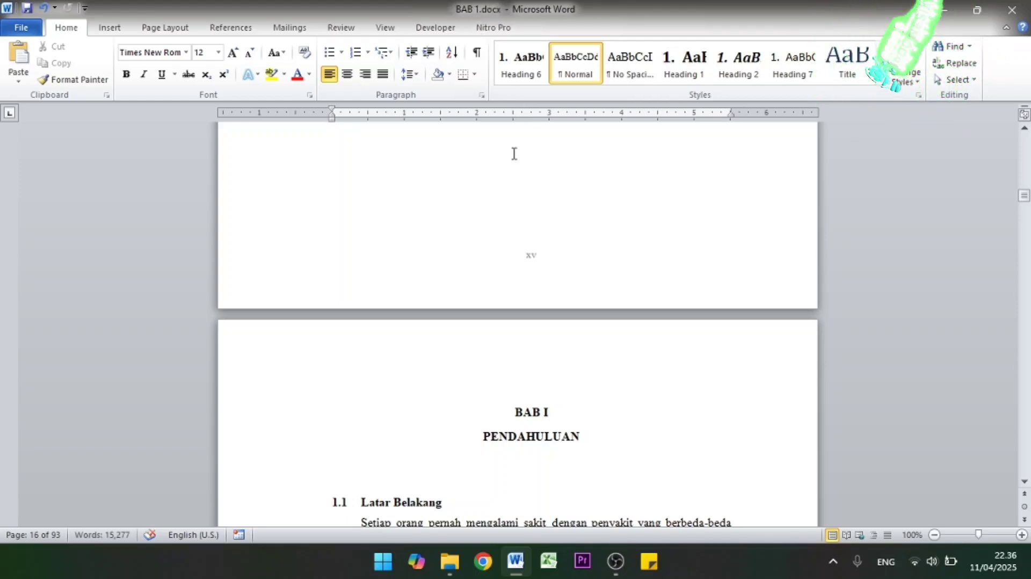
# Open the header of the BAB I PENDAHULUAN page for editing and unlink it from the previous section.
pyautogui.scroll(-2, 482, 304)
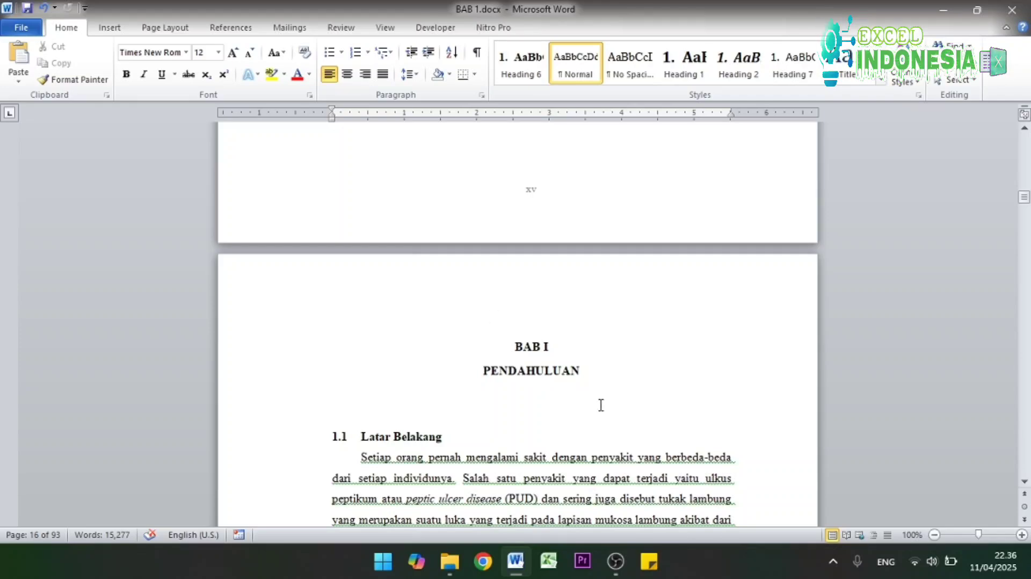
pyautogui.scroll(2, 601, 405)
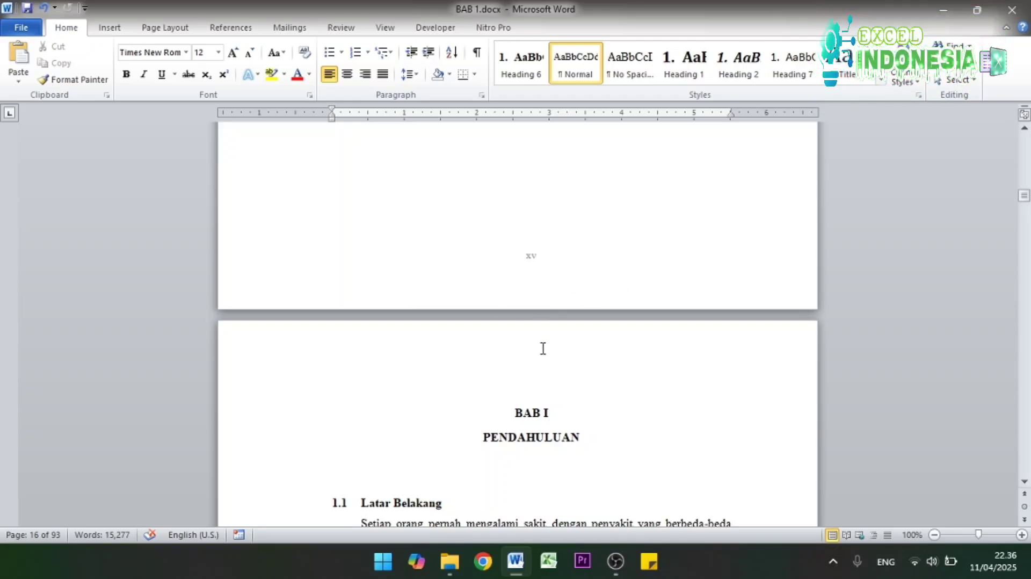
pyautogui.scroll(-15, 543, 349)
pyautogui.scroll(20, 542, 348)
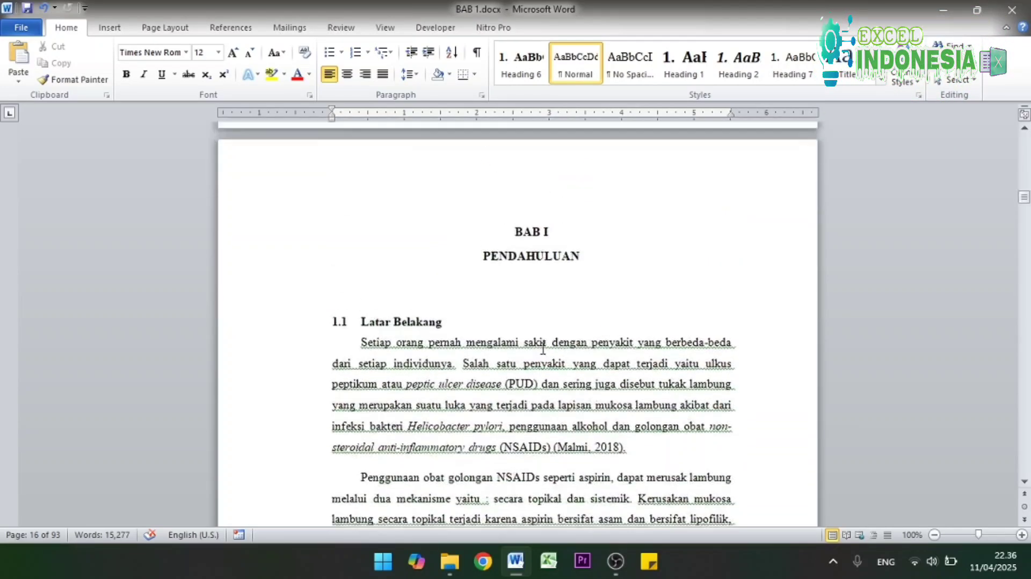
pyautogui.doubleClick(503, 314)
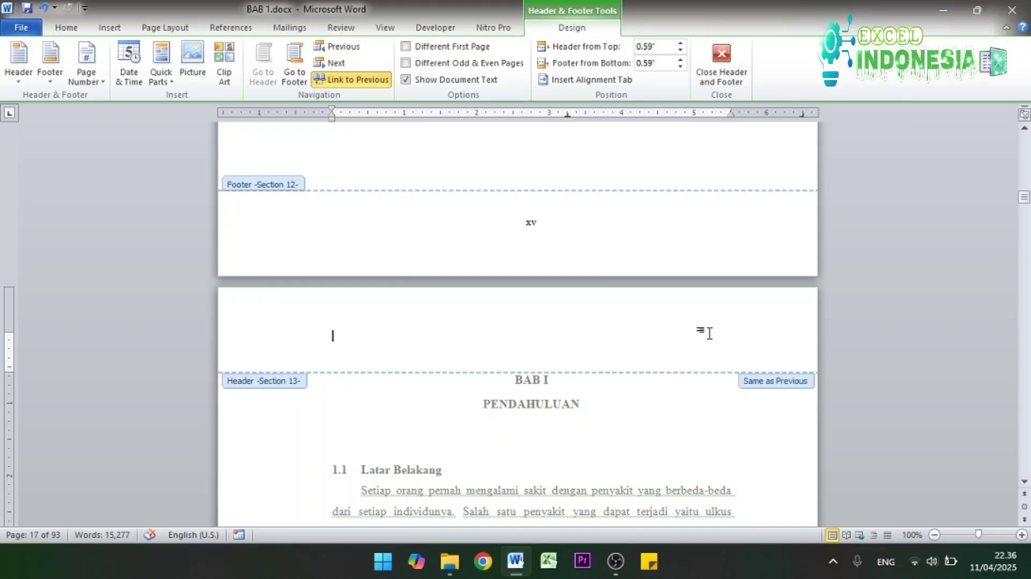
pyautogui.click(345, 80)
# Check whether the footer of the first BAB I page is linked to the previous section, and close header and footer editing.
pyautogui.scroll(5, 415, 215)
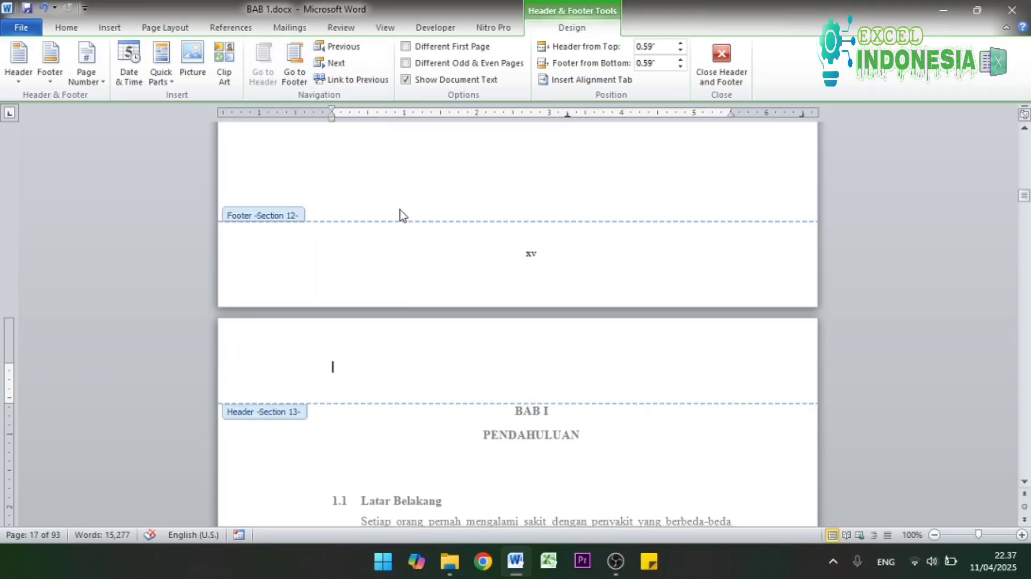
pyautogui.scroll(-15, 418, 256)
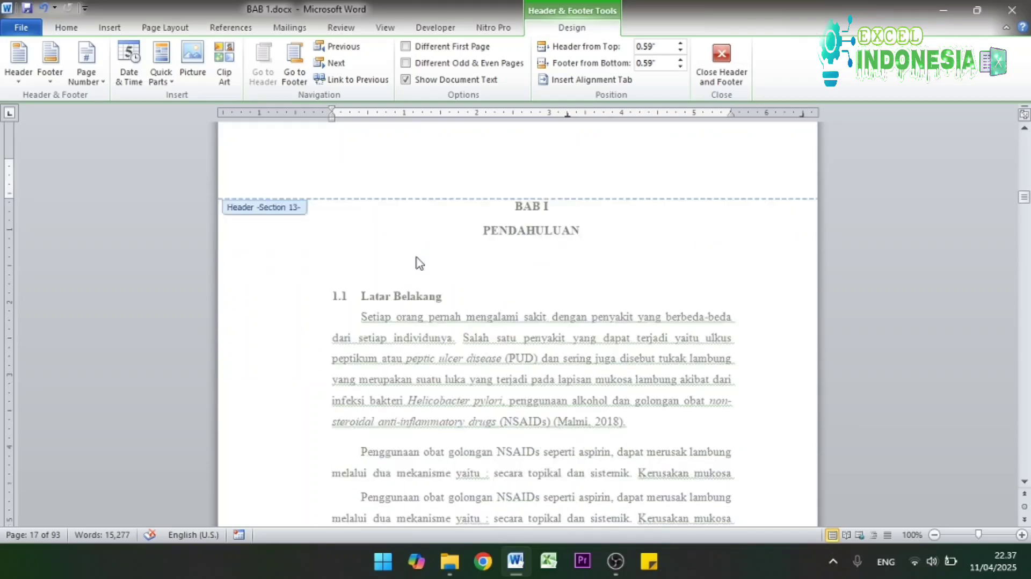
pyautogui.scroll(-2, 419, 263)
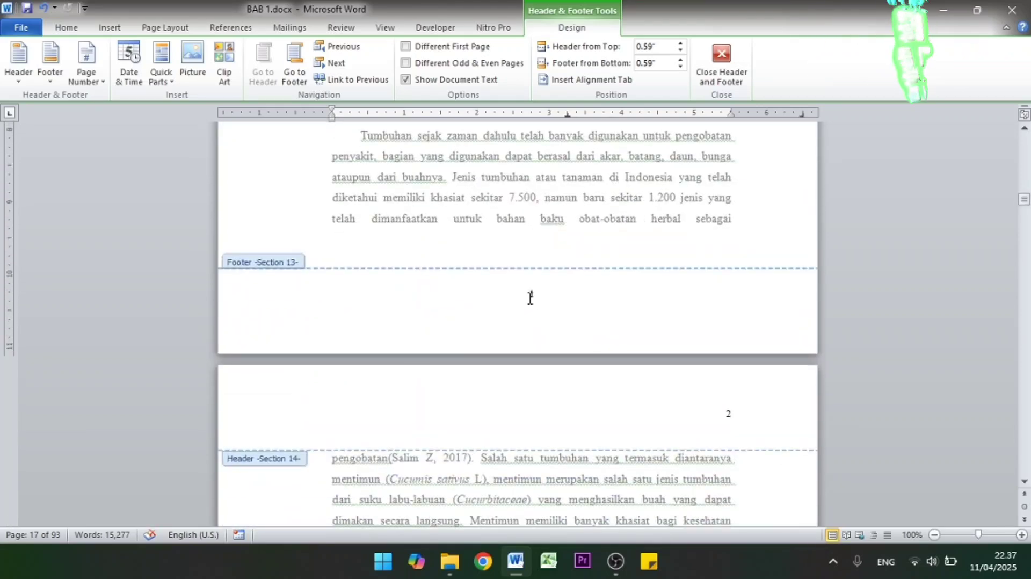
pyautogui.click(562, 309)
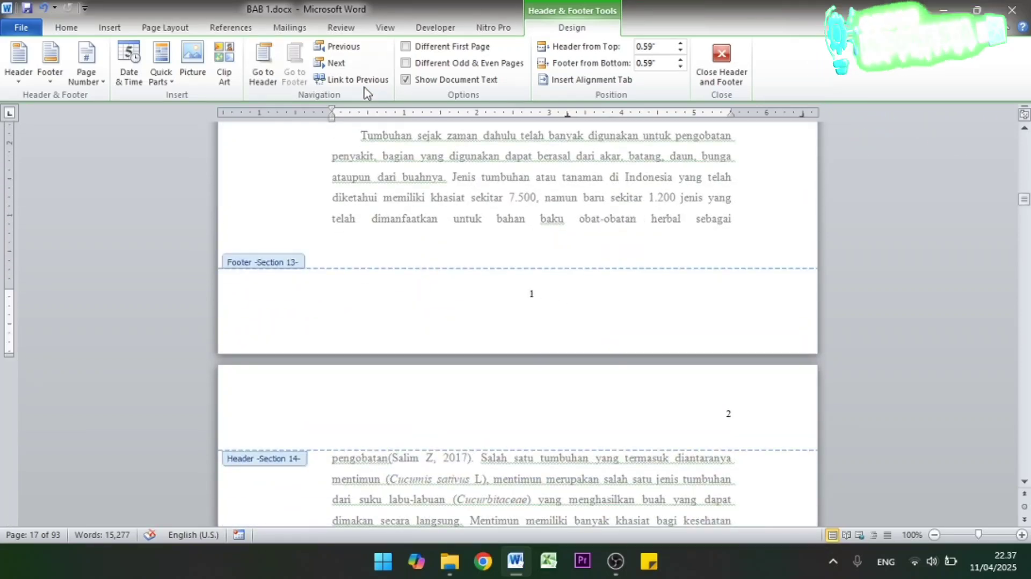
pyautogui.scroll(10, 407, 280)
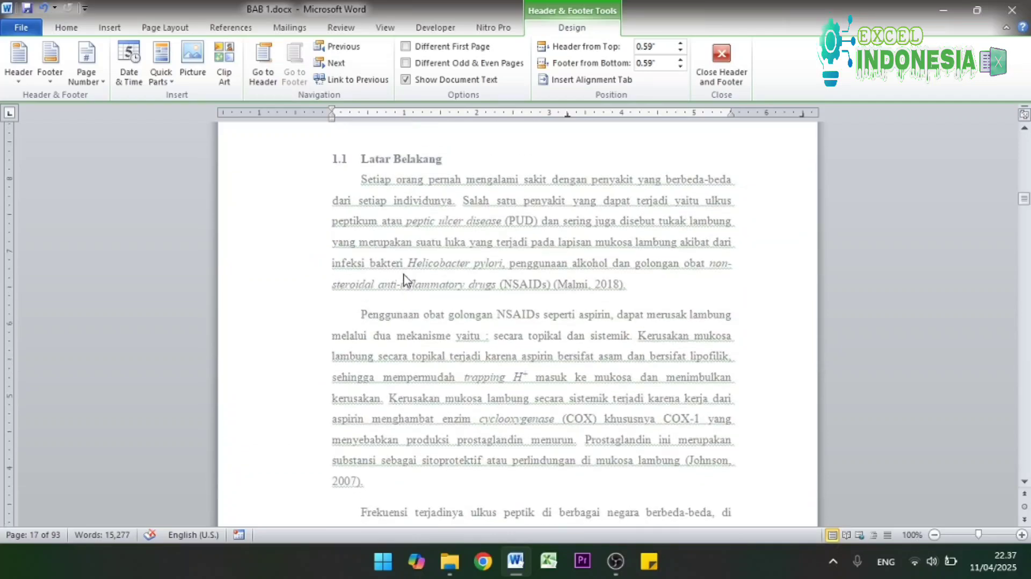
pyautogui.scroll(3, 403, 192)
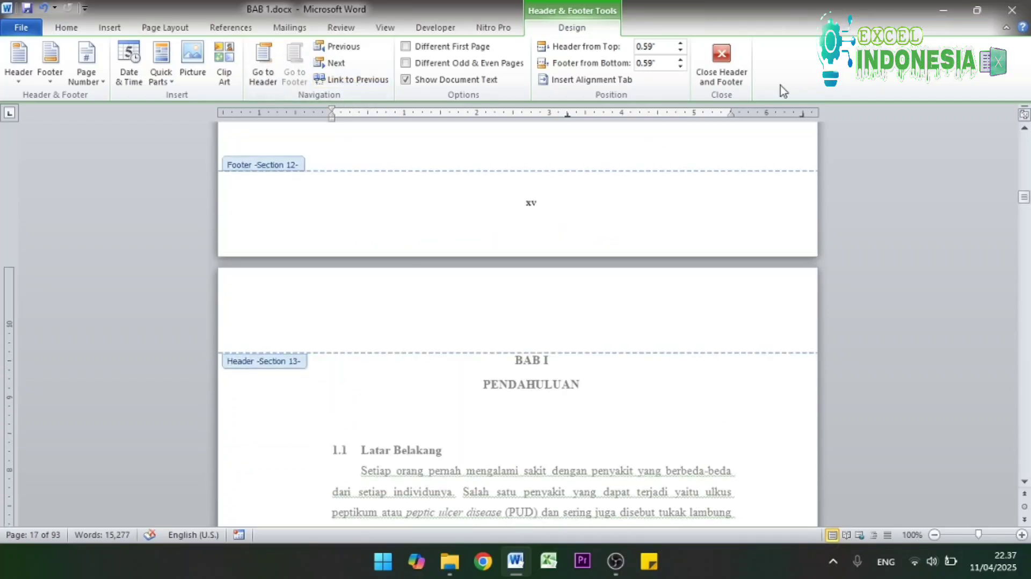
pyautogui.click(733, 59)
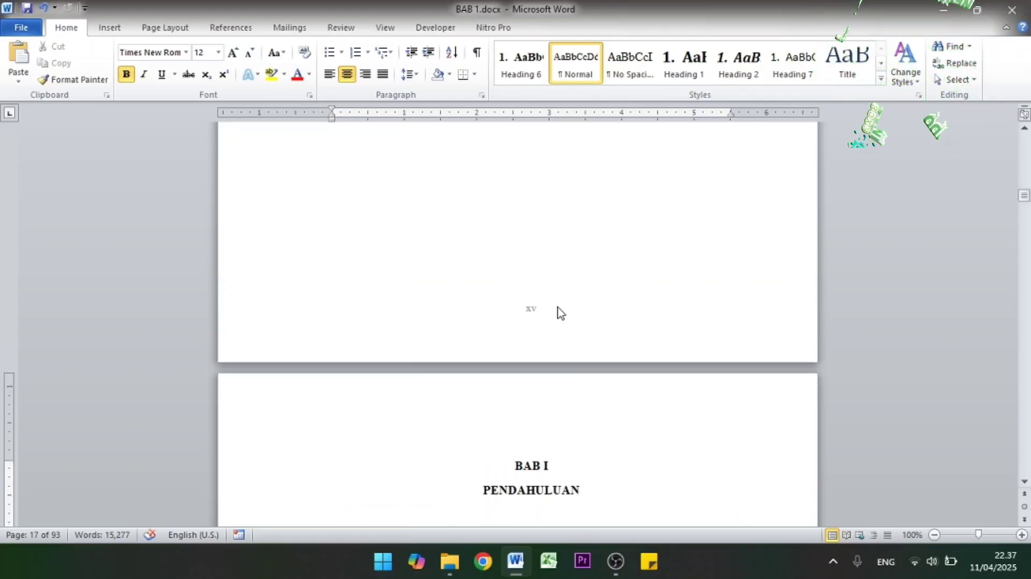
# Delete all front matter from the document start through the blank page xv, making BAB I the first page.
pyautogui.scroll(2, 550, 267)
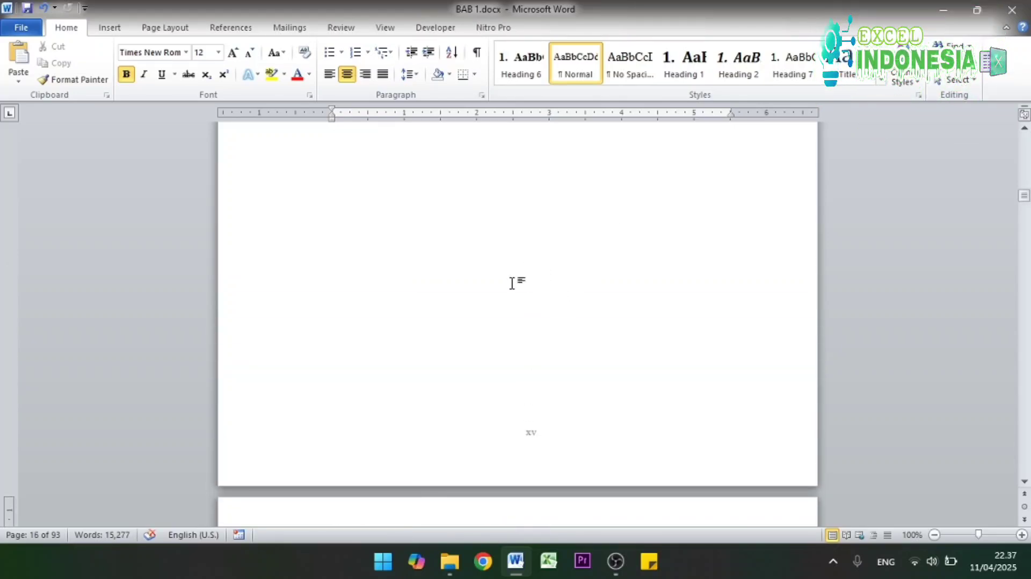
pyautogui.moveTo(512, 283); pyautogui.dragTo(313, 218)
pyautogui.press('Delete')
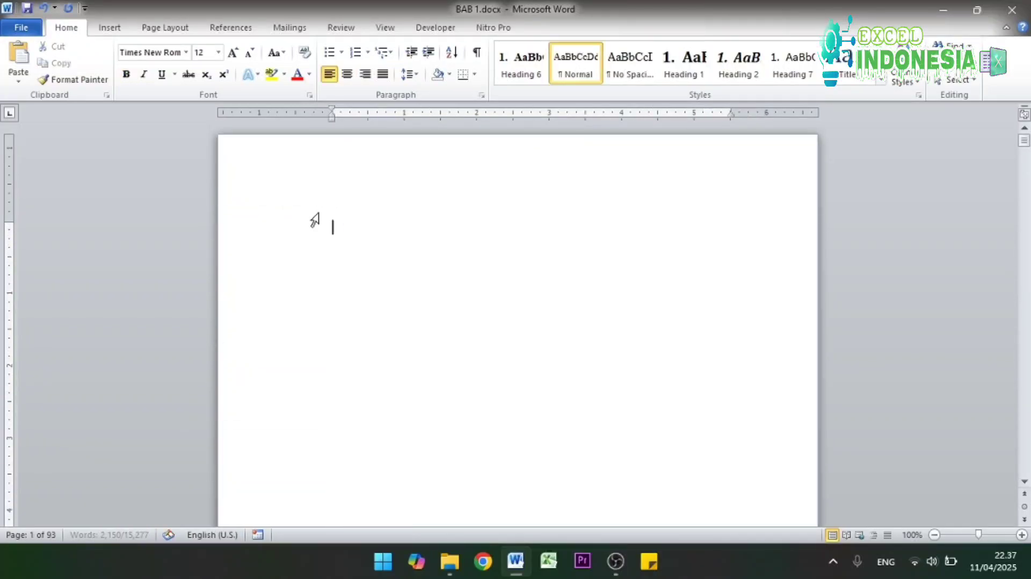
pyautogui.scroll(-10, 416, 270)
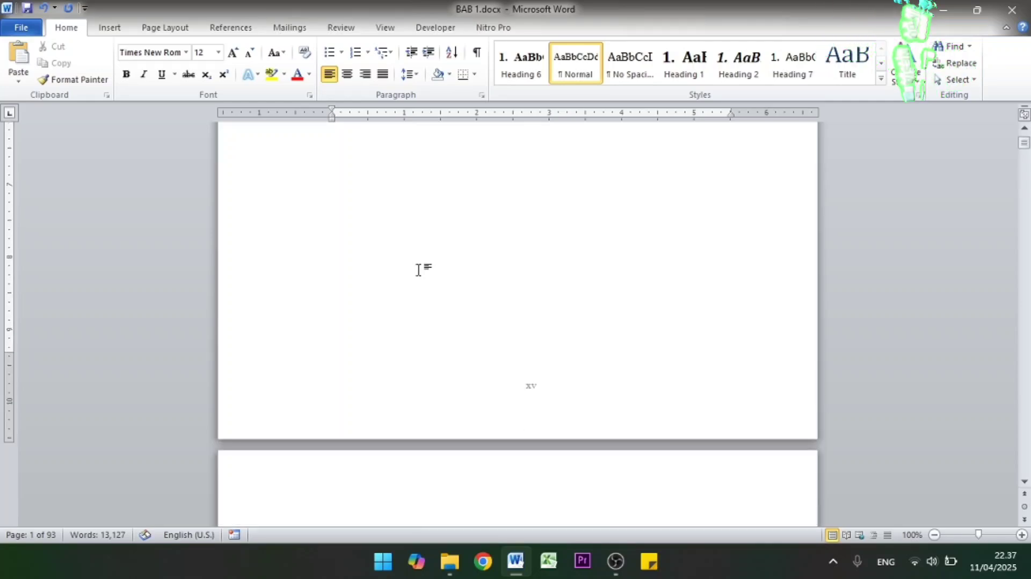
pyautogui.scroll(-8, 418, 270)
pyautogui.scroll(12, 418, 269)
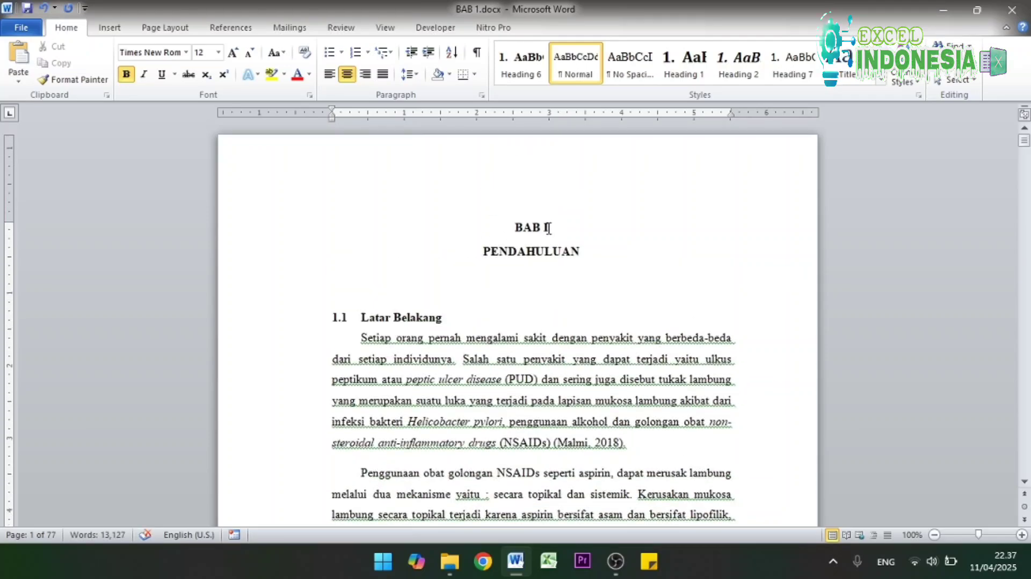
# Examine the page numbering at the foot of the first BAB I page and the head of the following page.
pyautogui.scroll(-8, 548, 228)
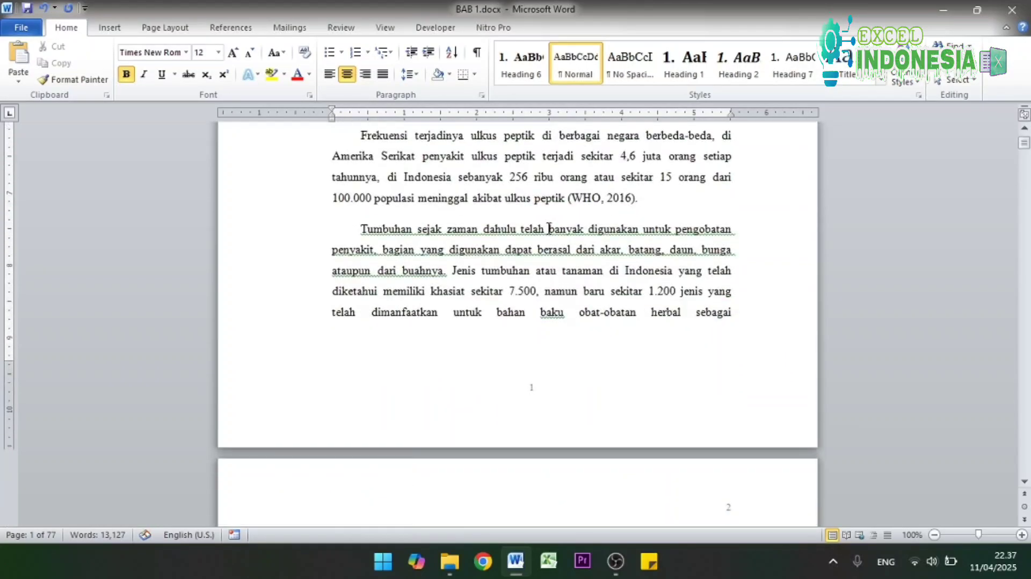
pyautogui.scroll(-5, 549, 228)
pyautogui.scroll(2, 548, 229)
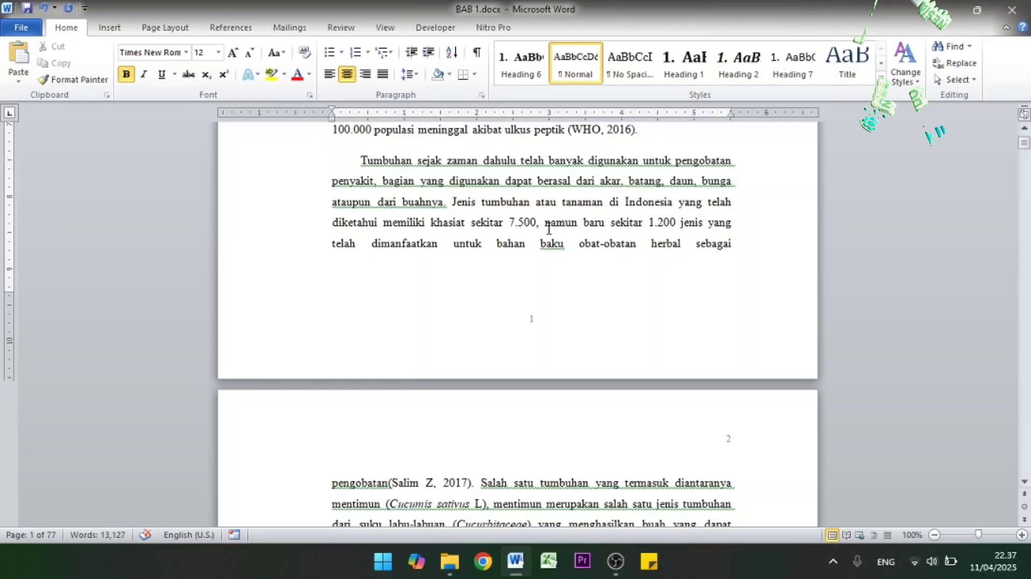
pyautogui.scroll(8, 548, 229)
pyautogui.scroll(-4, 549, 229)
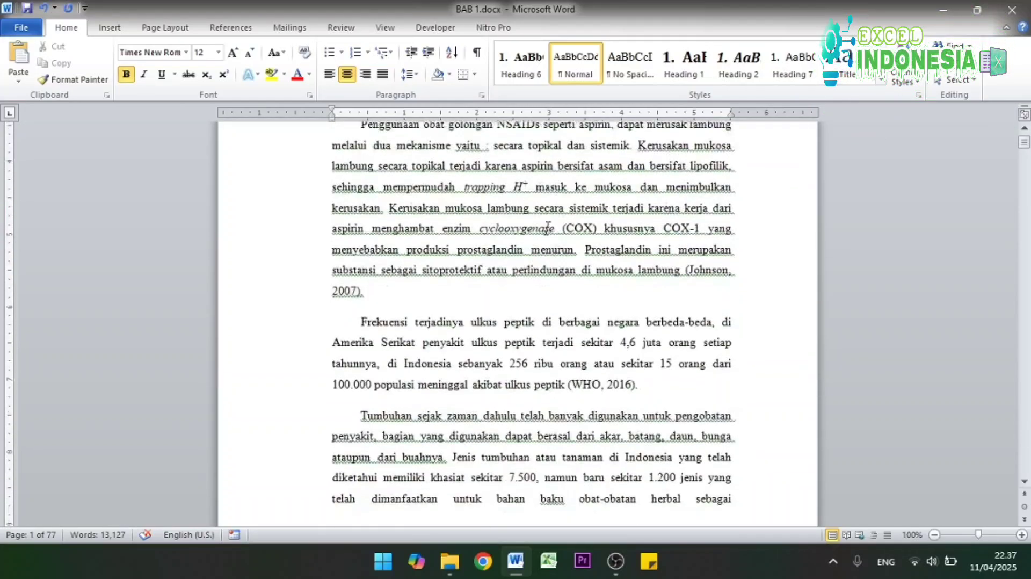
pyautogui.scroll(-2, 542, 402)
pyautogui.scroll(-4, 538, 461)
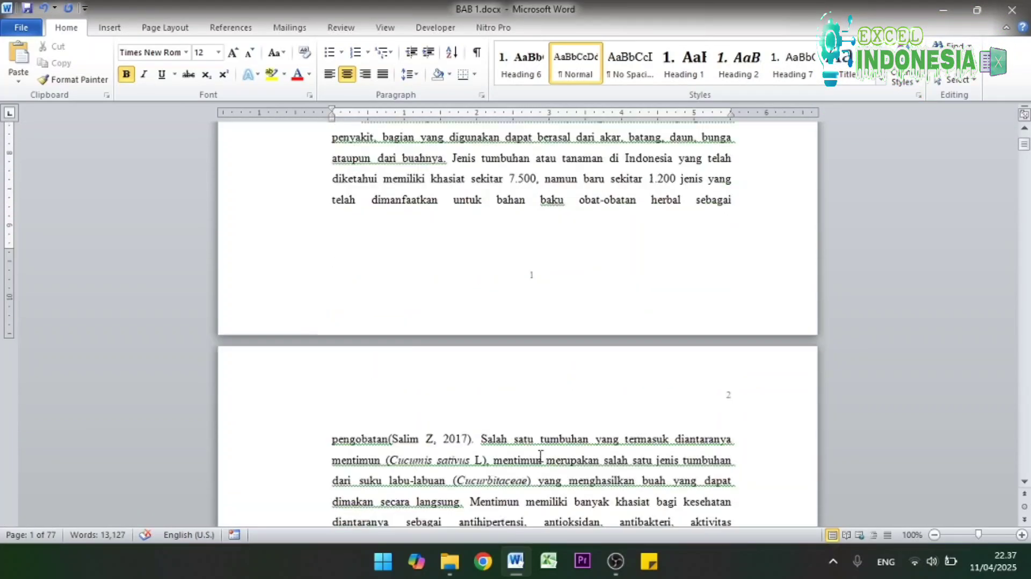
# Look through the following chapters to the page boundary before the BAB III METODOLOGI PENELITIAN heading.
pyautogui.scroll(-20, 679, 397)
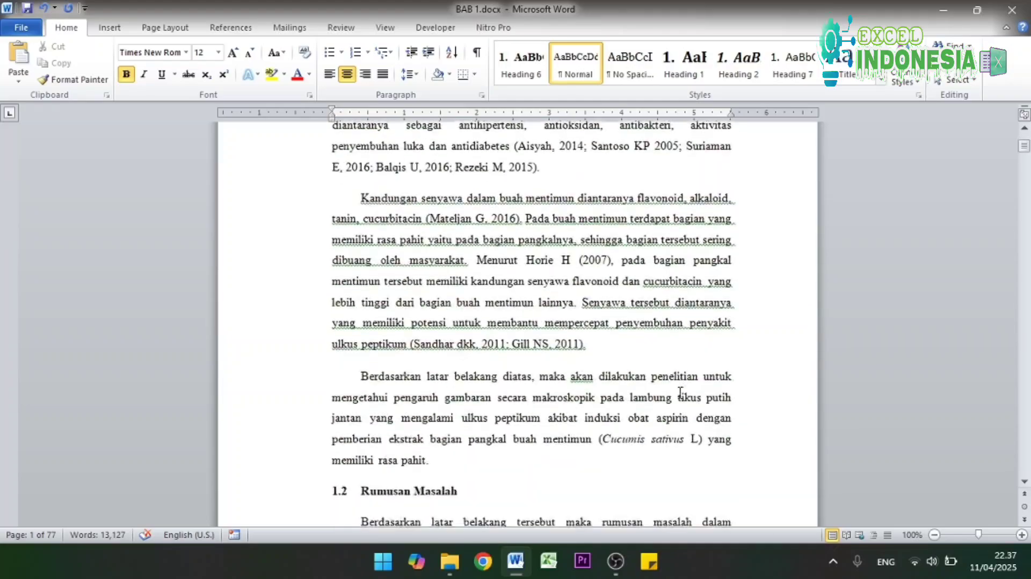
pyautogui.scroll(-20, 682, 398)
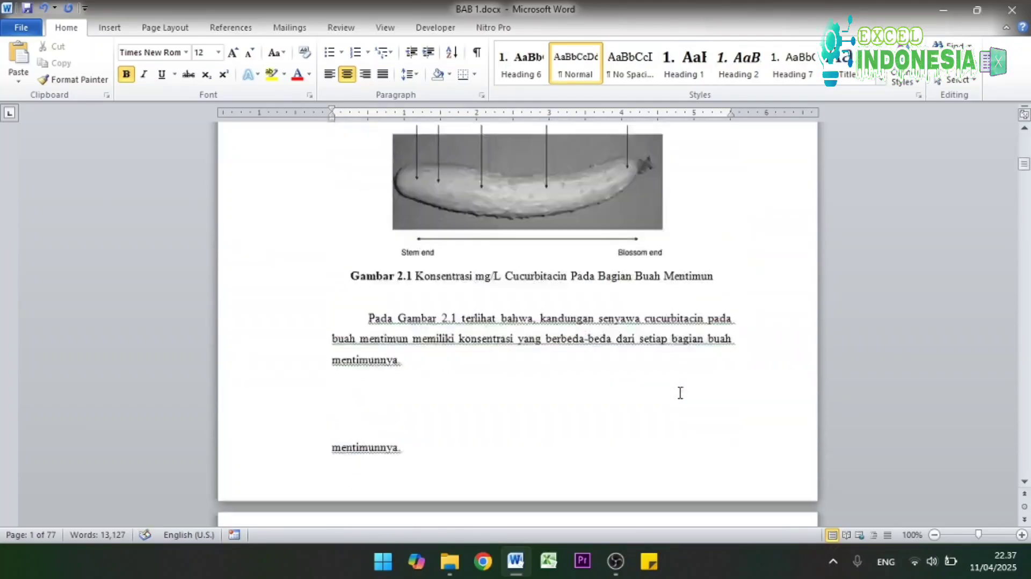
pyautogui.scroll(-20, 679, 393)
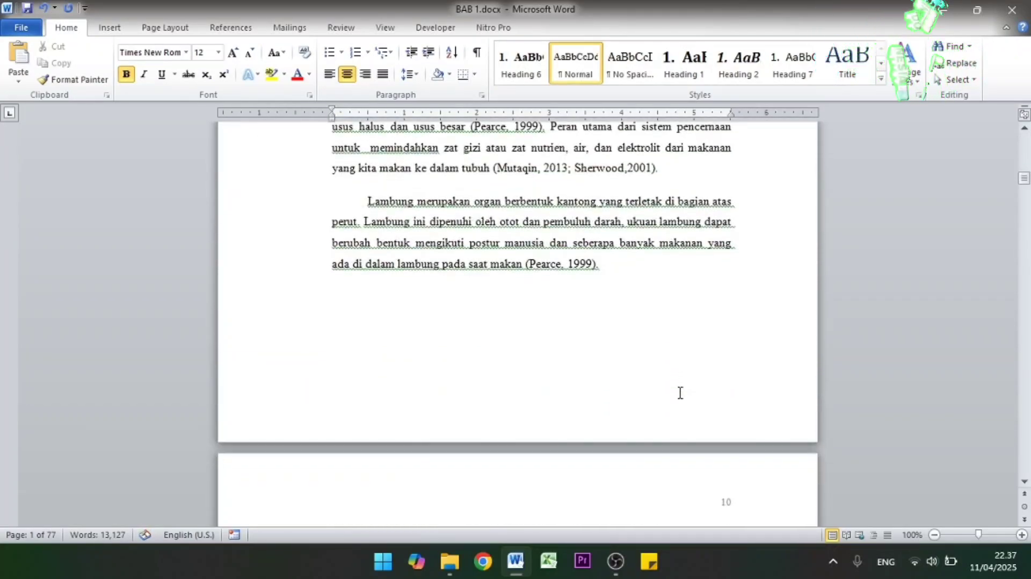
pyautogui.scroll(-20, 680, 393)
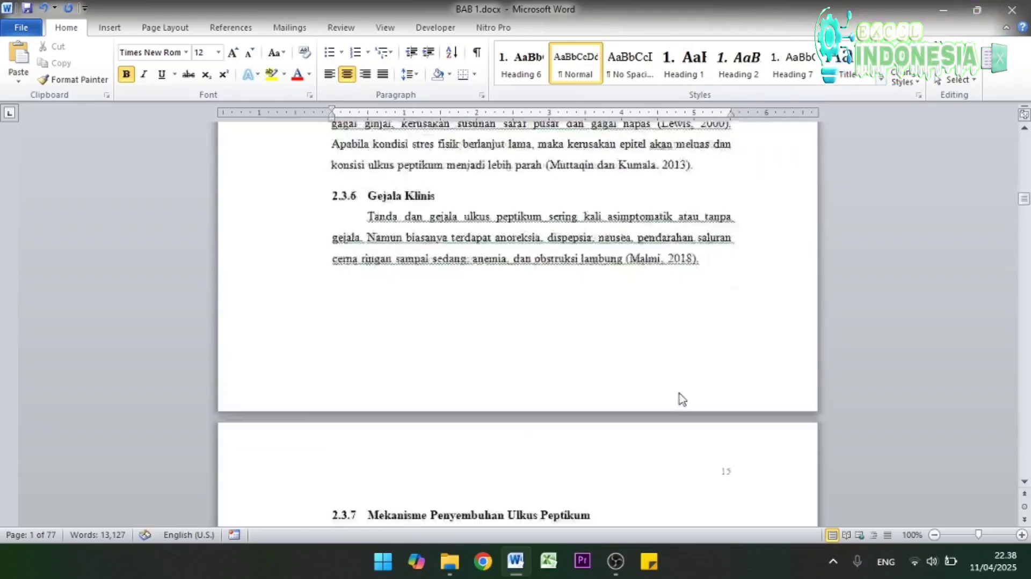
pyautogui.scroll(-5, 680, 393)
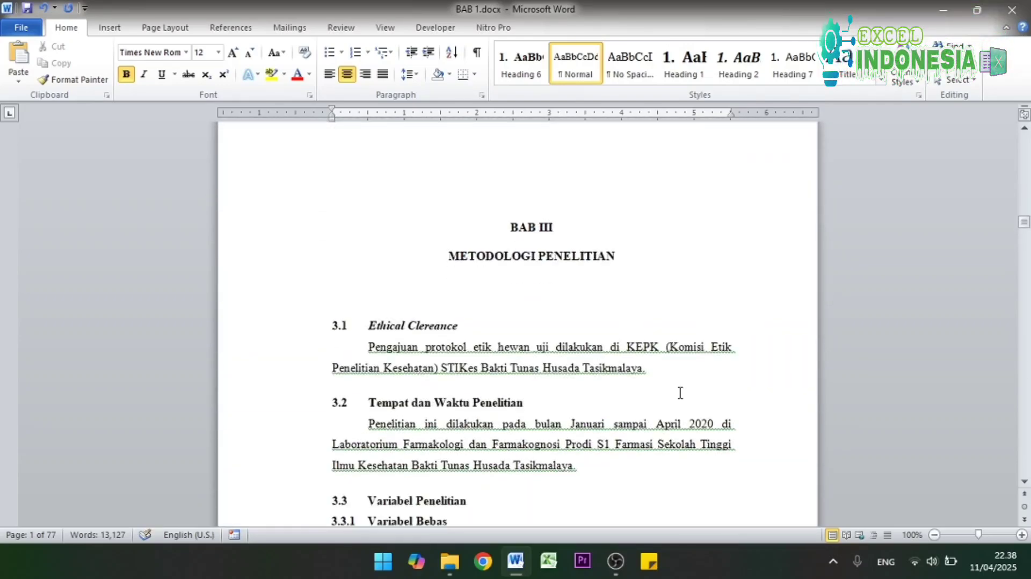
pyautogui.scroll(10, 680, 393)
pyautogui.scroll(-5, 680, 393)
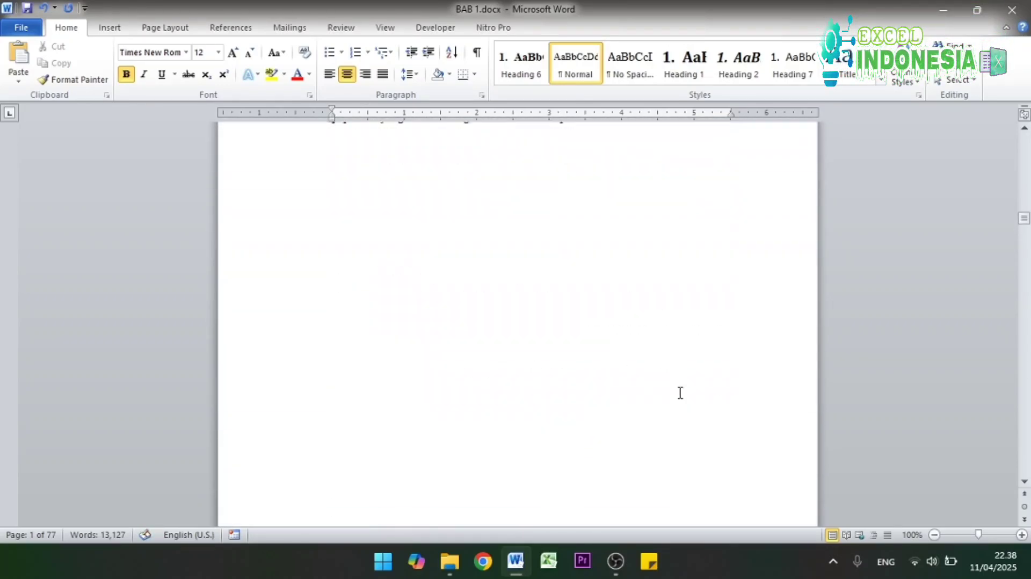
pyautogui.scroll(-5, 680, 393)
pyautogui.scroll(5, 680, 393)
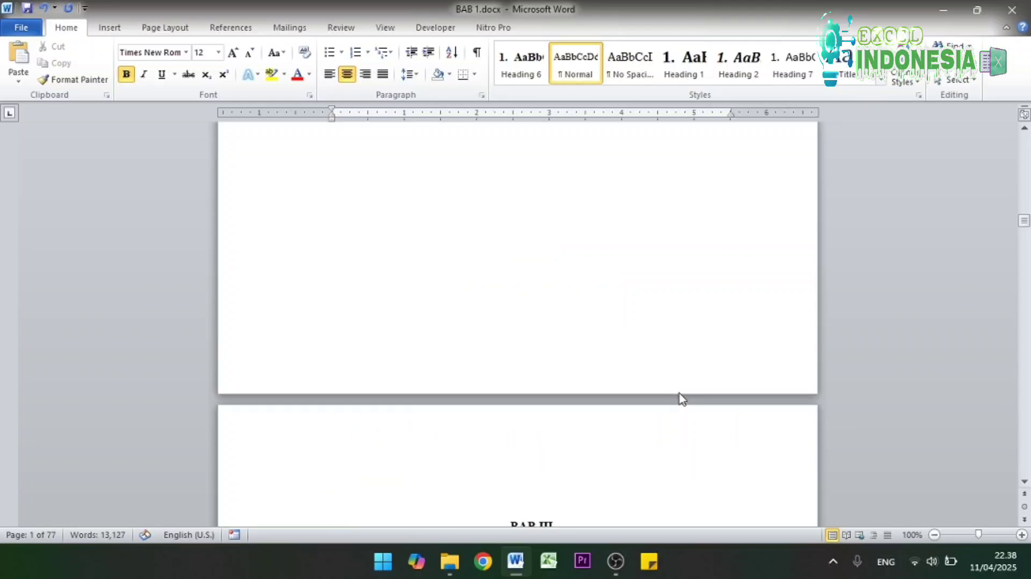
pyautogui.scroll(-3, 679, 393)
pyautogui.scroll(-3, 679, 394)
pyautogui.scroll(8, 551, 328)
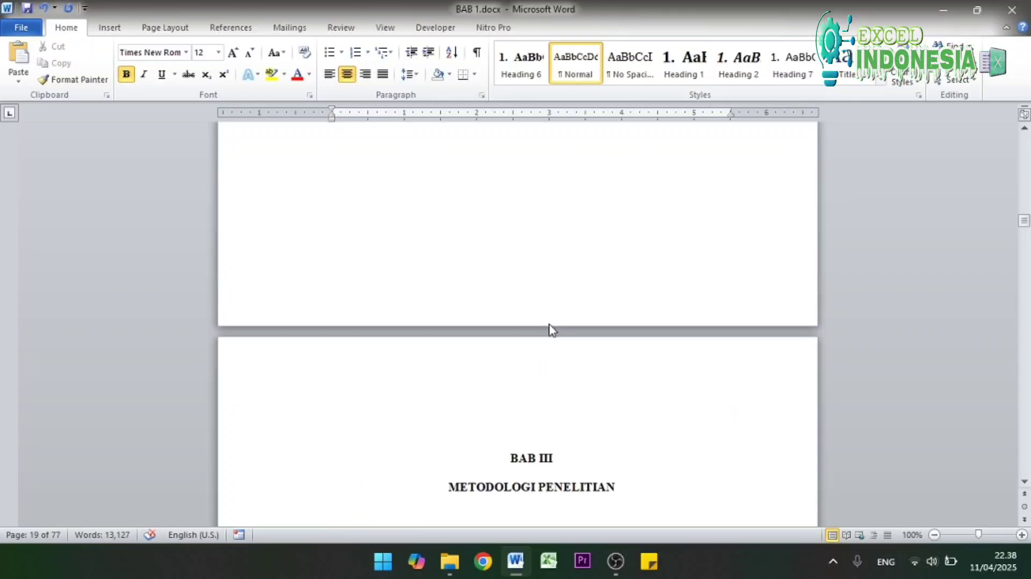
# Check the section footer and header at the page boundary before BAB III METODOLOGI PENELITIAN, and close header and footer editing.
pyautogui.scroll(1, 551, 324)
pyautogui.scroll(-6, 551, 324)
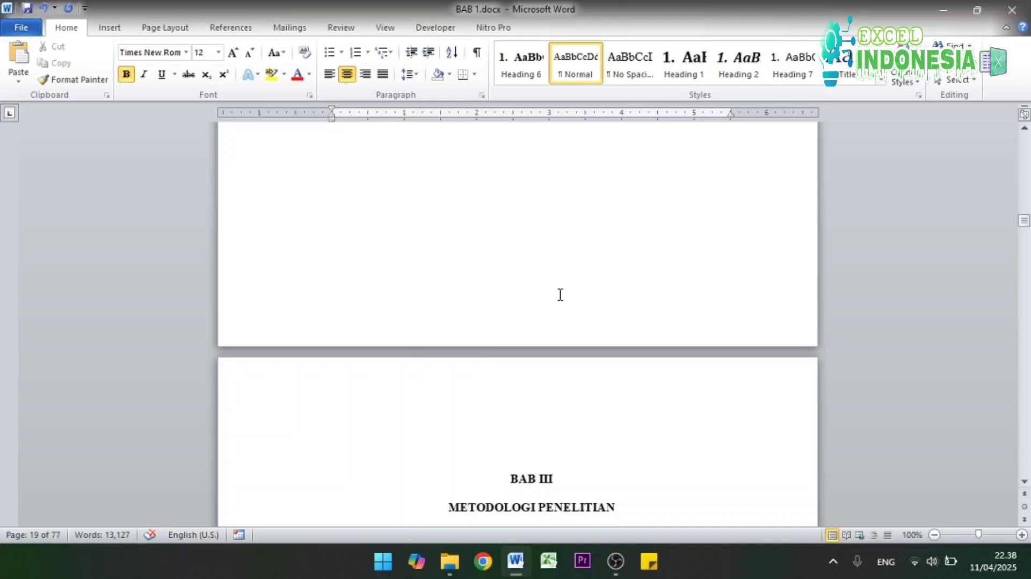
pyautogui.doubleClick(509, 312)
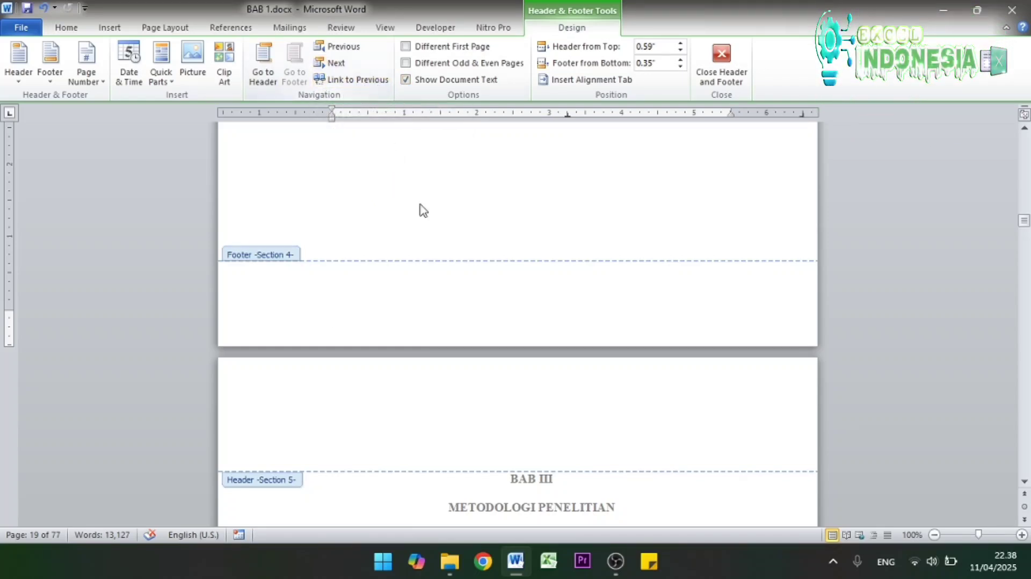
pyautogui.click(503, 401)
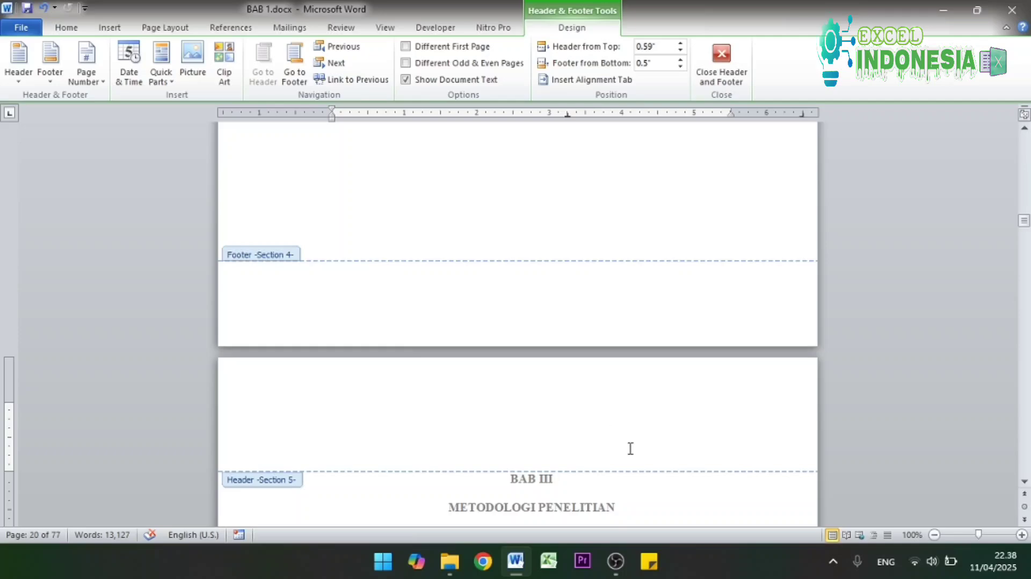
pyautogui.scroll(-3, 521, 415)
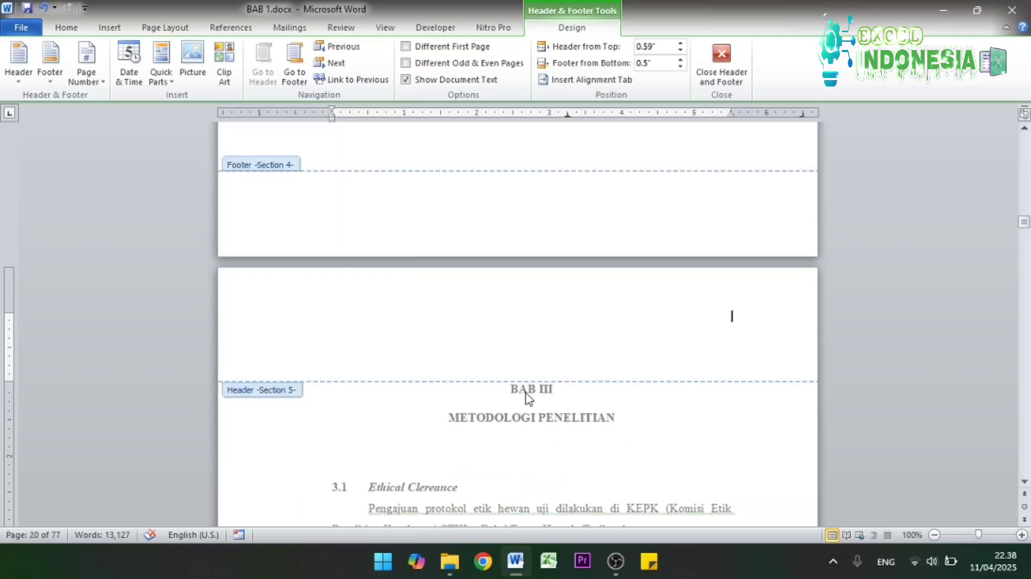
pyautogui.click(710, 80)
# Look through the page numbering of the BAB II pages and return to the page boundary before the BAB II TINJAUAN PUSTAKA heading.
pyautogui.scroll(-15, 633, 279)
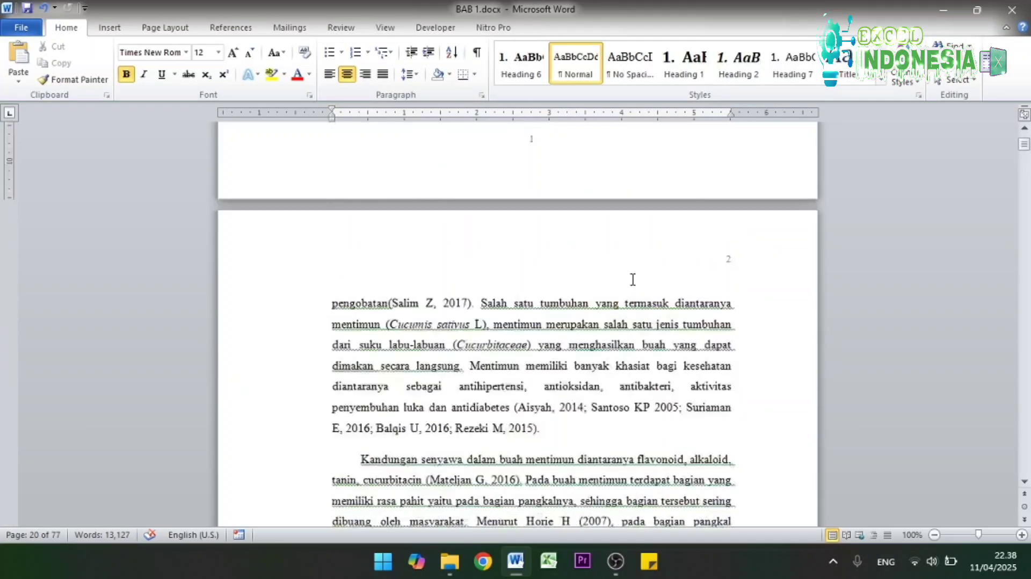
pyautogui.scroll(-15, 632, 279)
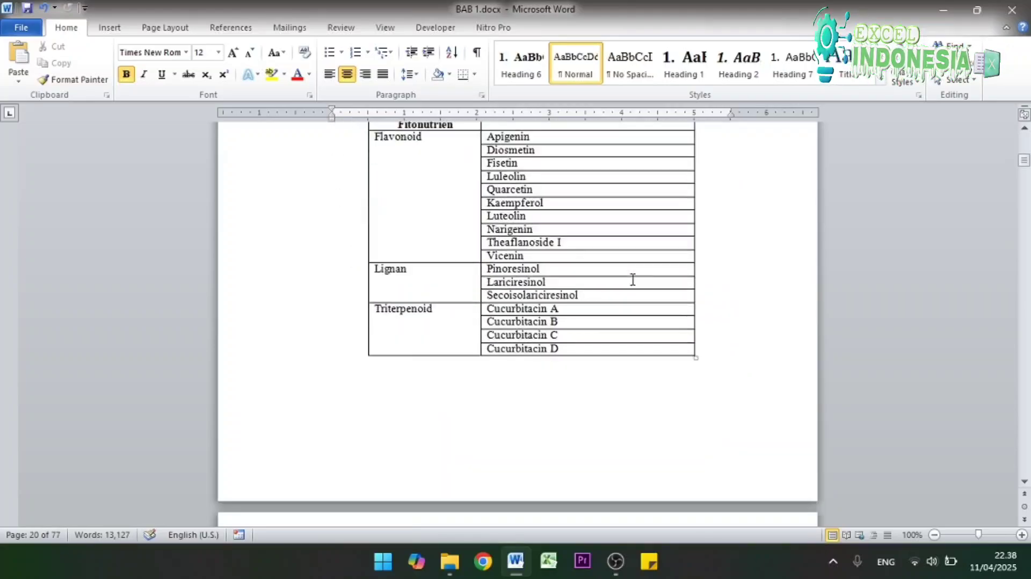
pyautogui.scroll(-20, 725, 347)
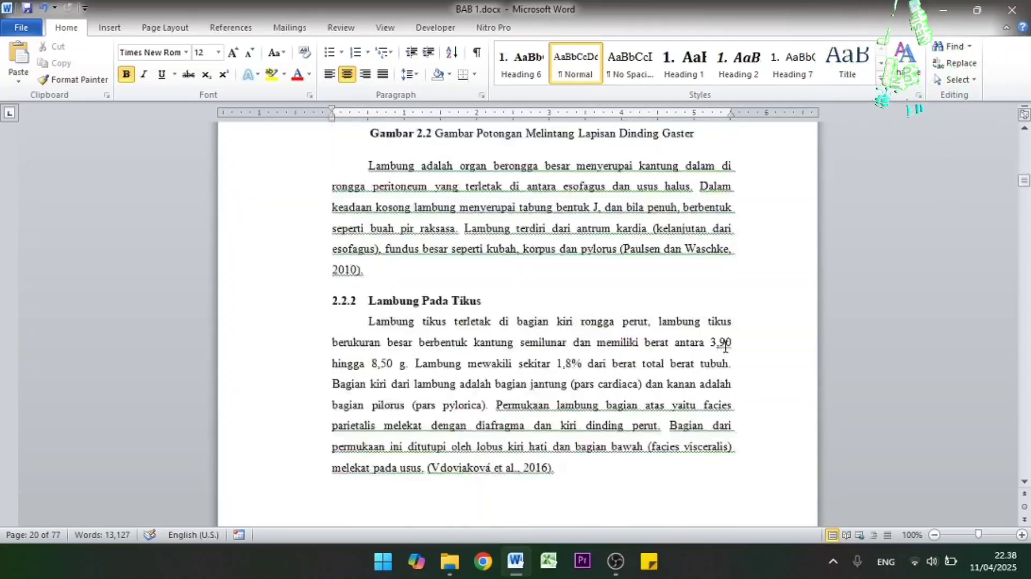
pyautogui.scroll(-20, 725, 347)
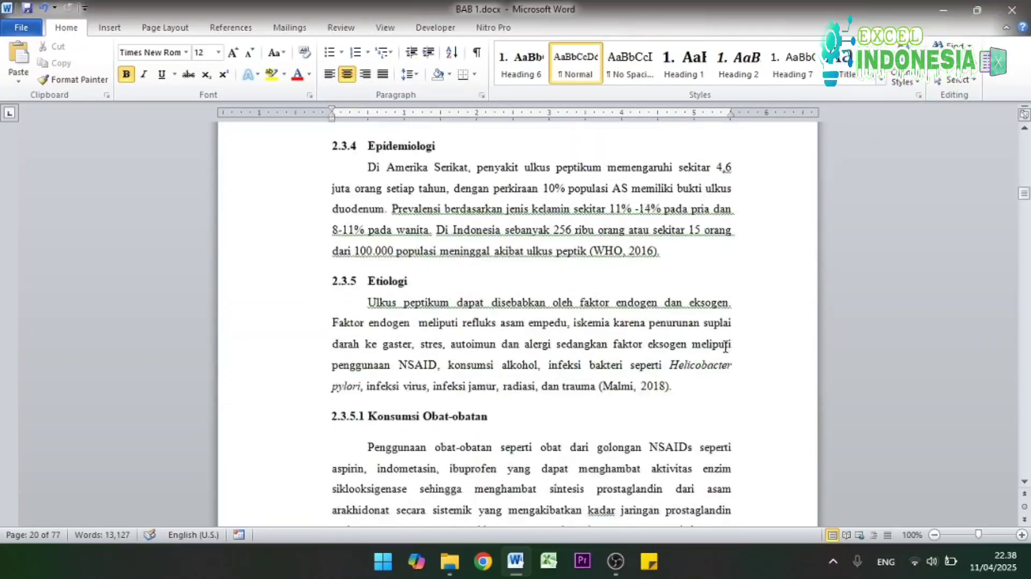
pyautogui.scroll(-20, 725, 347)
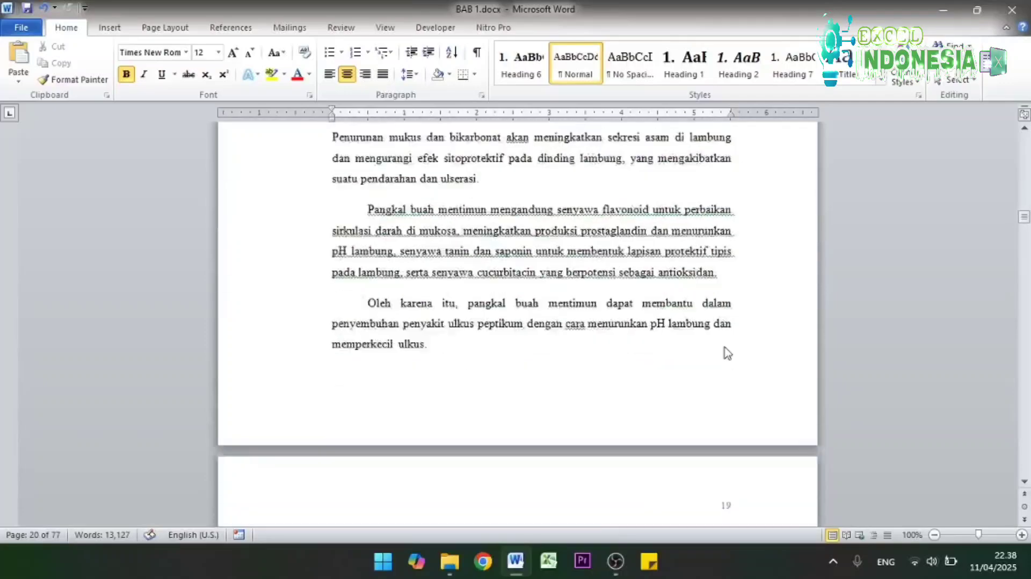
pyautogui.scroll(11, 725, 347)
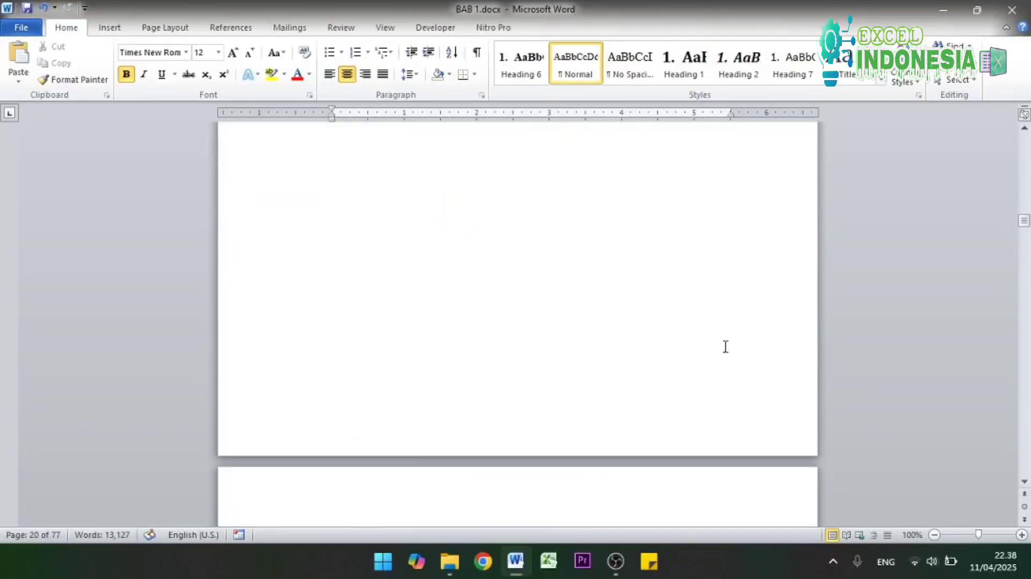
pyautogui.scroll(-5, 724, 347)
pyautogui.scroll(20, 526, 267)
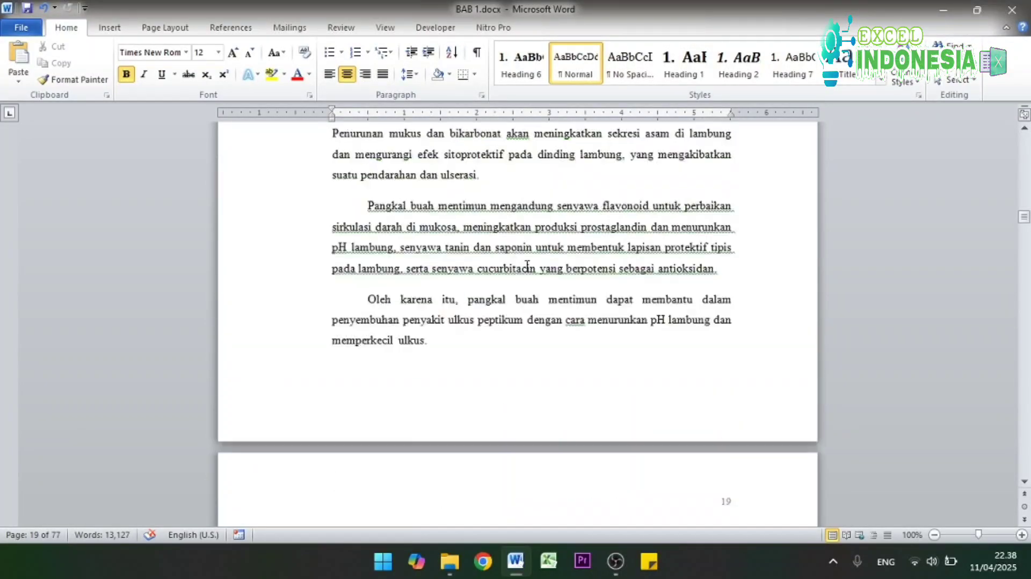
pyautogui.scroll(20, 527, 266)
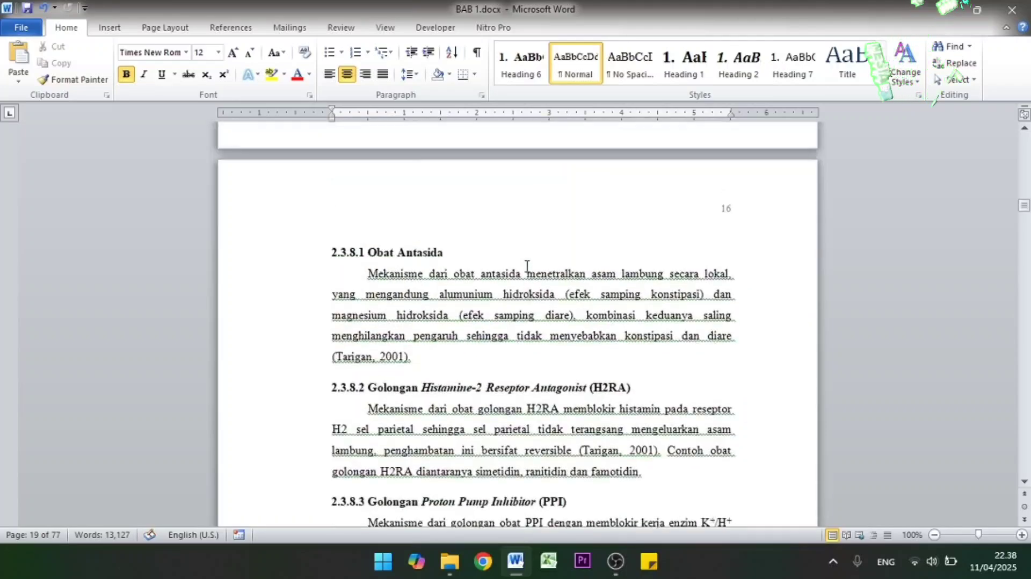
pyautogui.scroll(20, 527, 267)
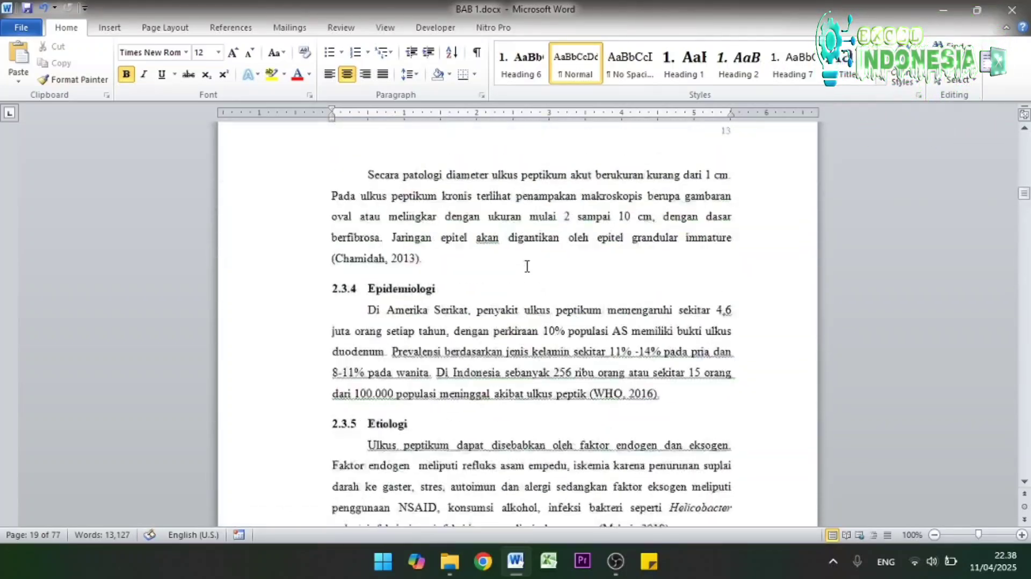
pyautogui.scroll(20, 527, 267)
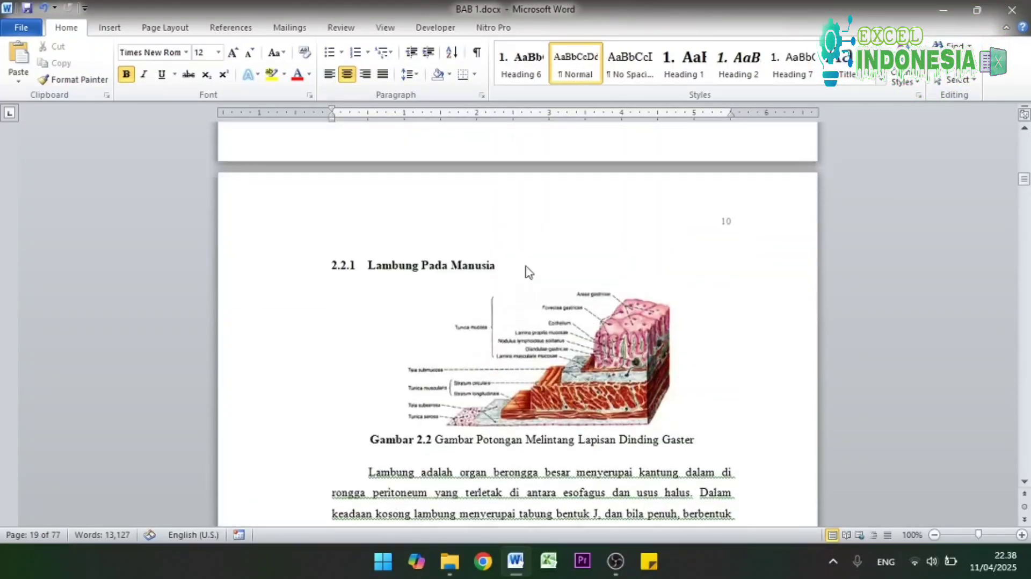
pyautogui.scroll(20, 527, 267)
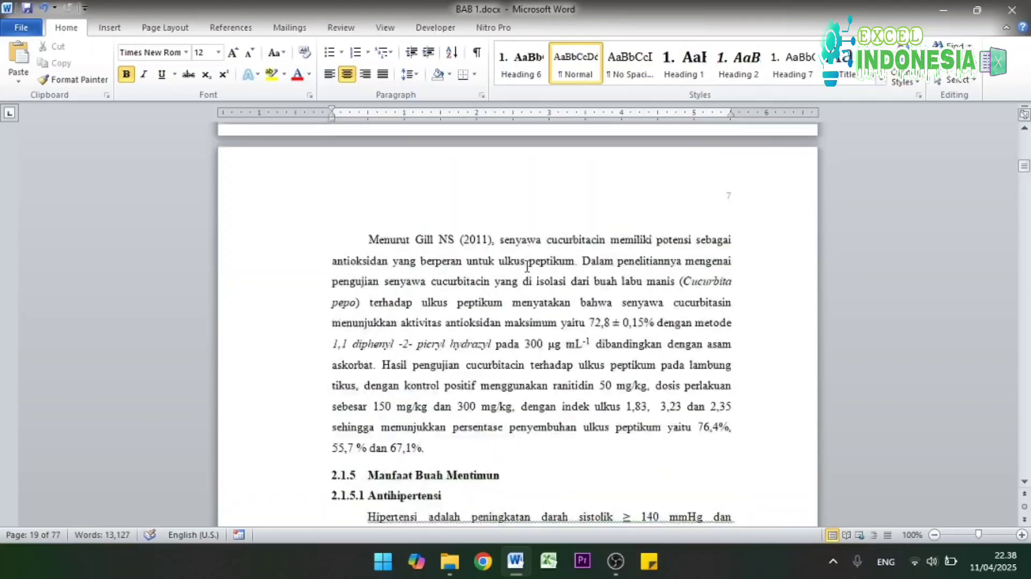
pyautogui.scroll(20, 528, 269)
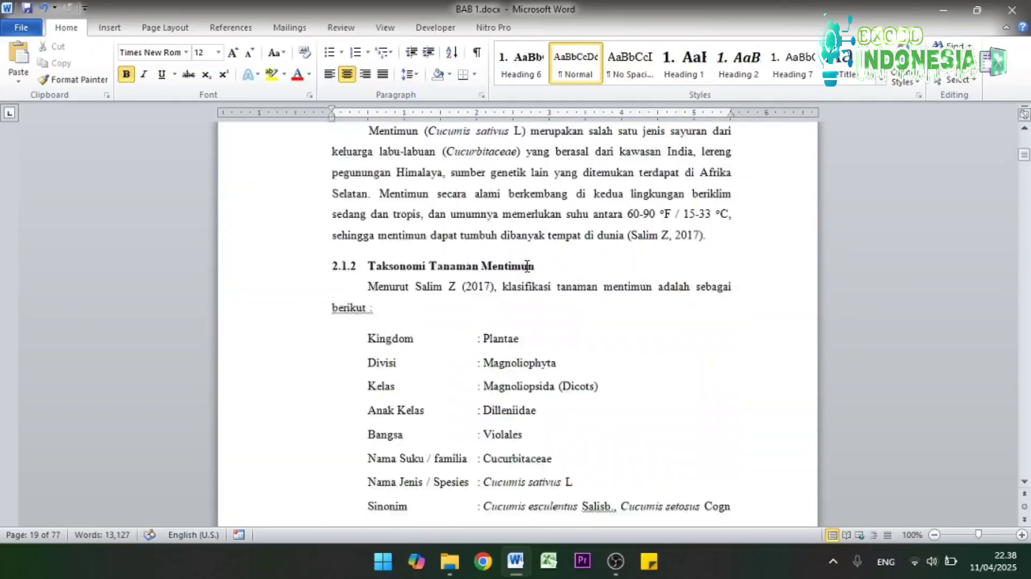
pyautogui.scroll(-3, 527, 267)
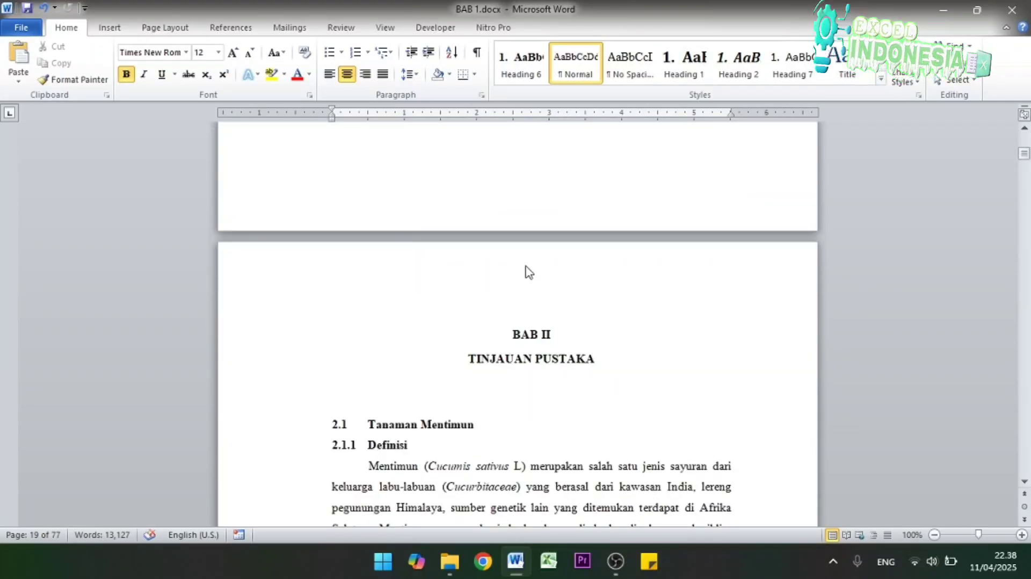
# Check the section footer and header at the boundary between BAB I and BAB II, and close header and footer editing.
pyautogui.doubleClick(492, 285)
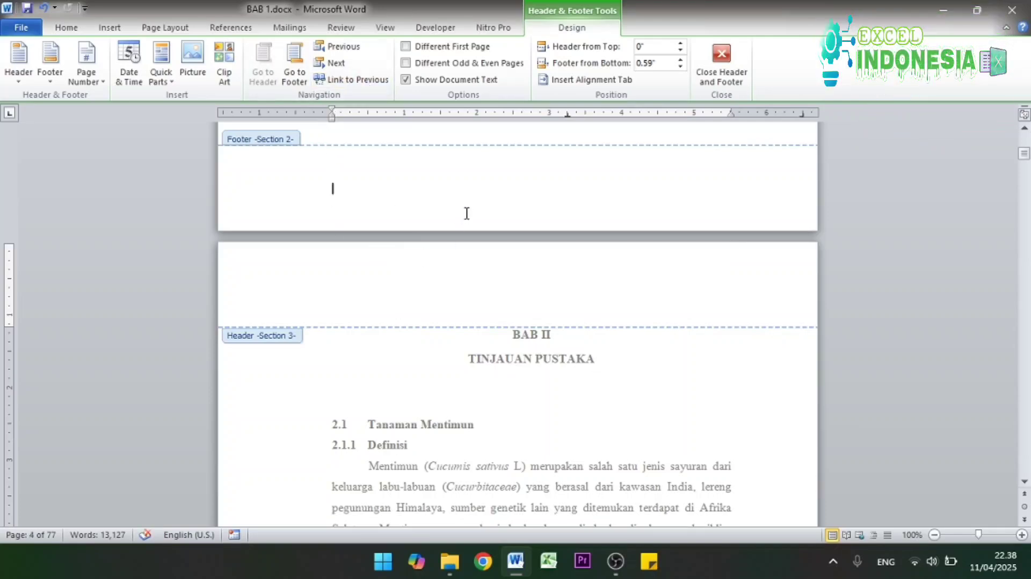
pyautogui.click(497, 299)
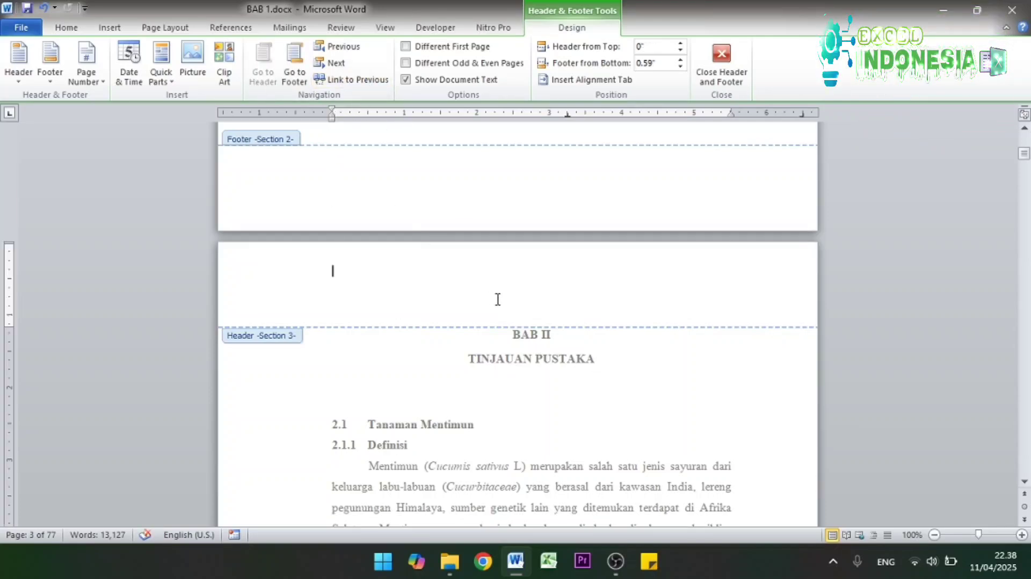
pyautogui.click(722, 64)
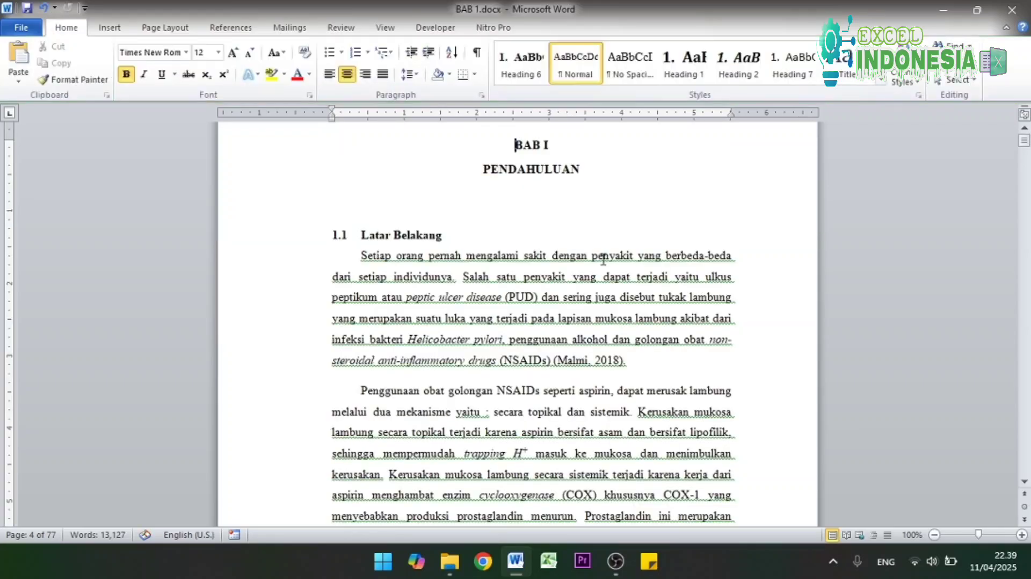
# Delete everything from the BAB II TINJAUAN PUSTAKA heading through the end of the document.
pyautogui.scroll(-20, 529, 318)
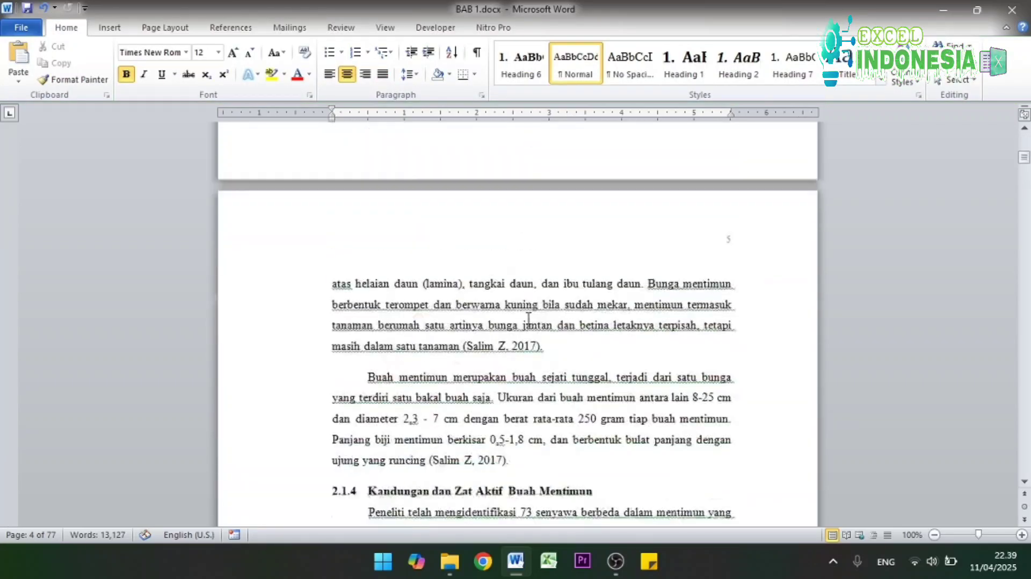
pyautogui.scroll(6, 528, 318)
pyautogui.click(524, 311)
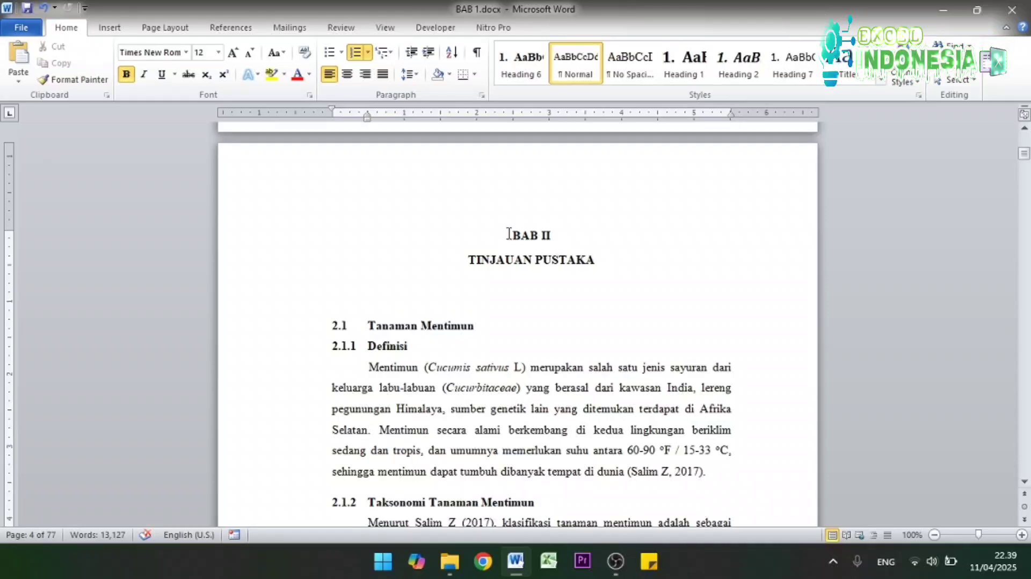
pyautogui.moveTo(513, 233); pyautogui.dragTo(560, 272)
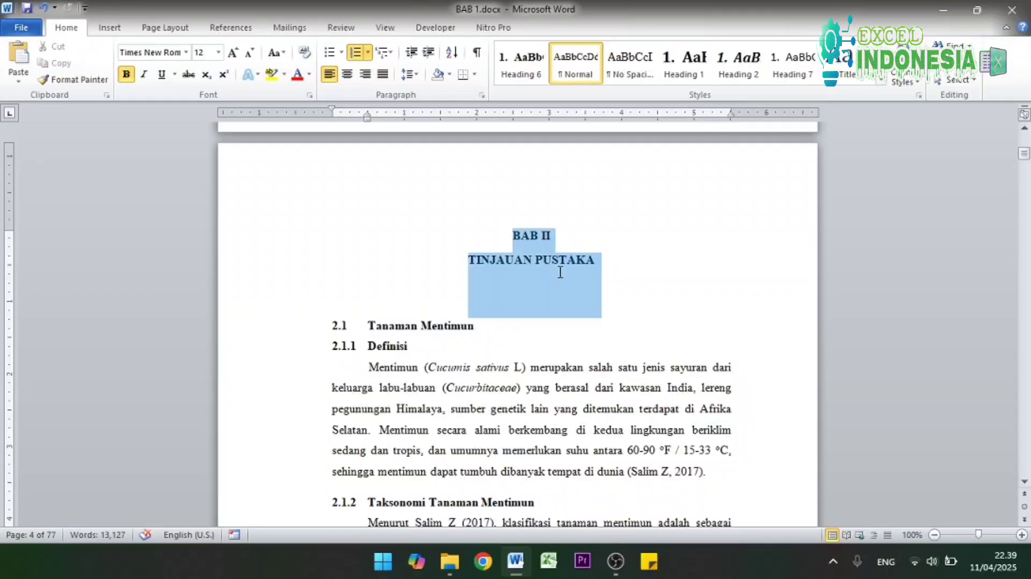
pyautogui.moveTo(576, 316); pyautogui.dragTo(573, 431)
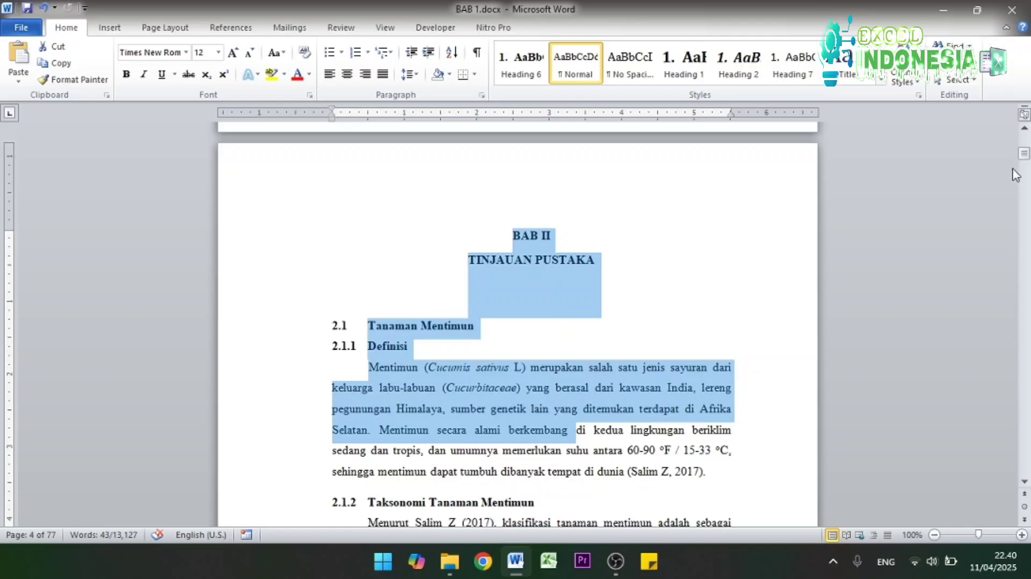
pyautogui.moveTo(1028, 156); pyautogui.dragTo(1026, 475)
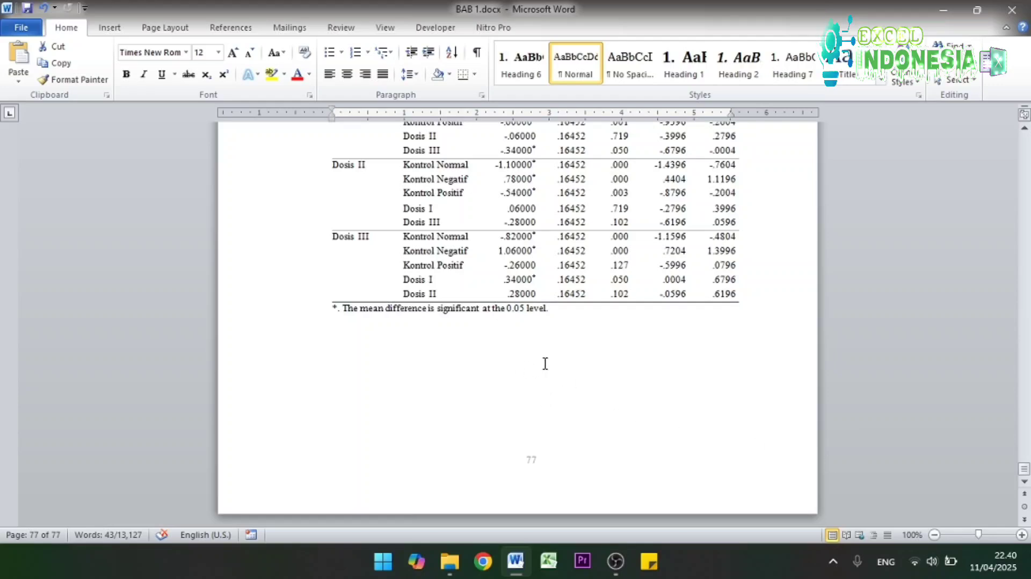
pyautogui.keyDown('shift'); pyautogui.click(507, 365); pyautogui.keyUp('shift')
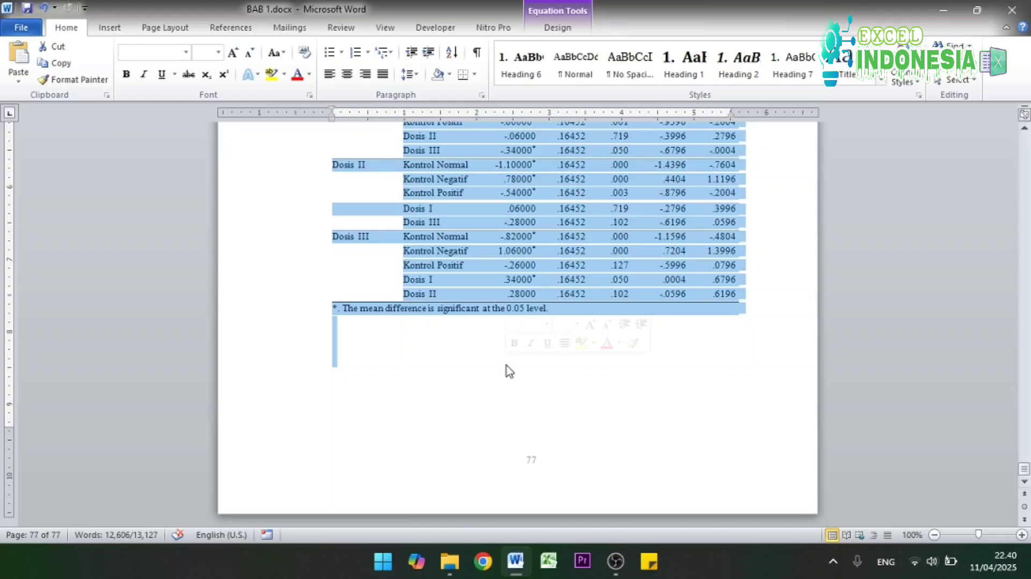
pyautogui.press('Delete')
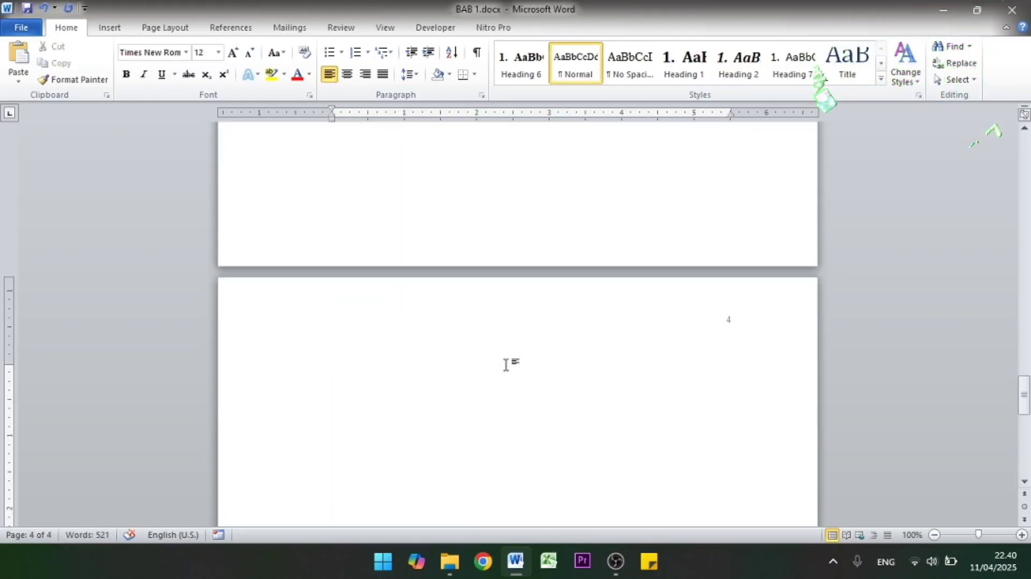
# Remove the blank last page by deleting the break below the list in section 1.3 Tujuan Penelitian.
pyautogui.scroll(3, 505, 364)
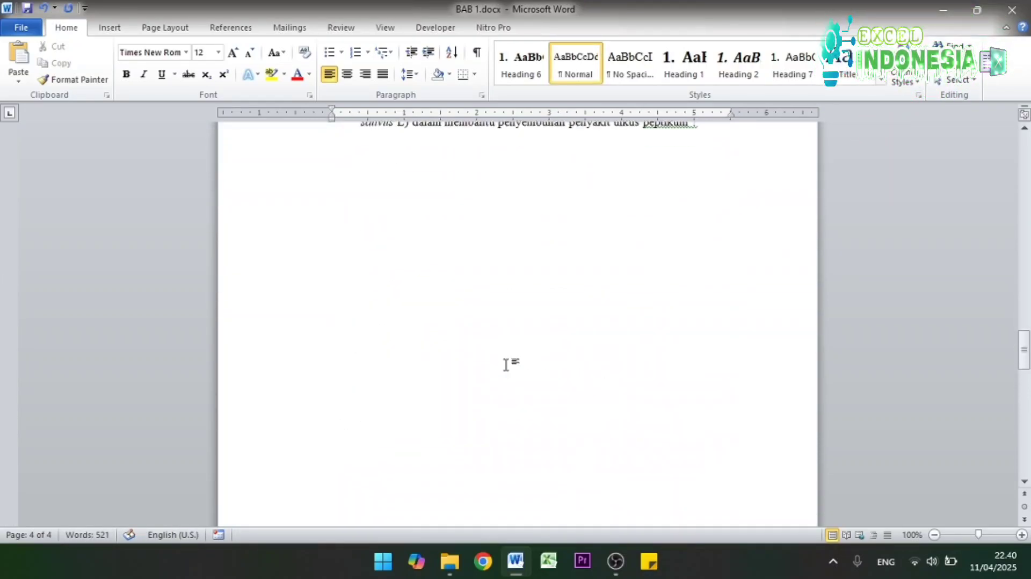
pyautogui.scroll(8, 506, 364)
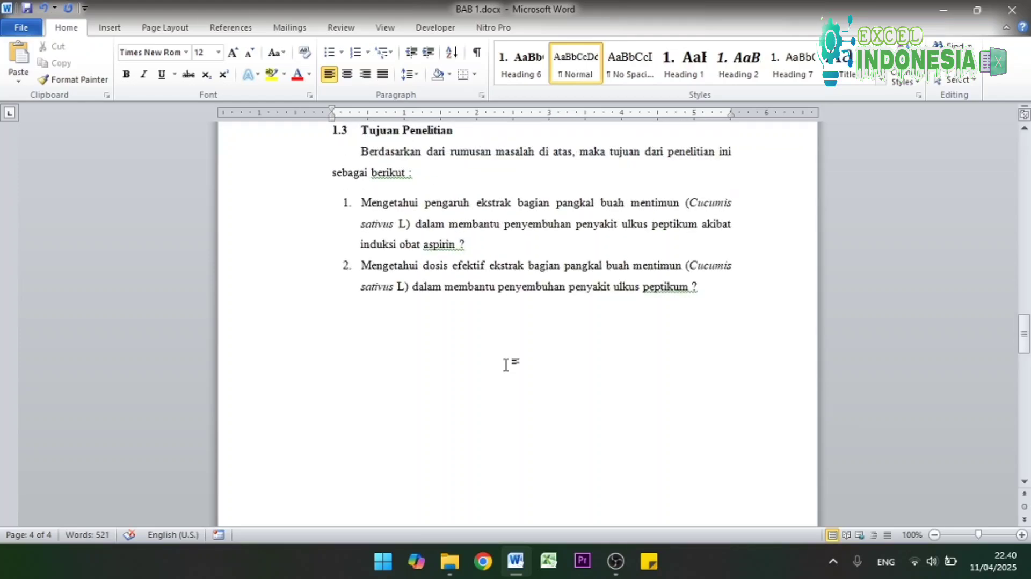
pyautogui.click(514, 381)
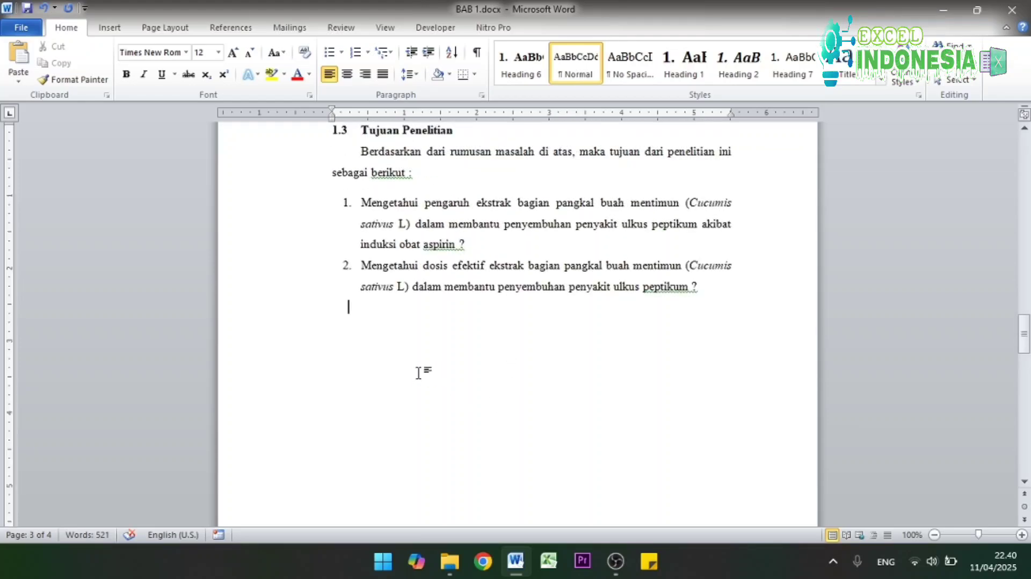
pyautogui.press('Delete')
pyautogui.scroll(-5, 418, 372)
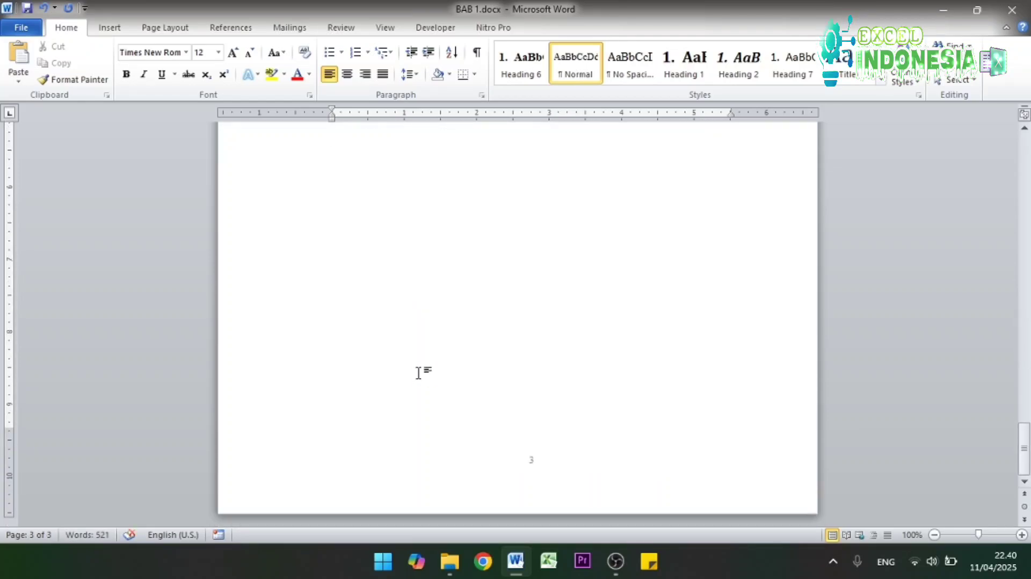
# Review the remaining BAB I pages back to the document start, save BAB 1.docx and close it.
pyautogui.scroll(15, 419, 373)
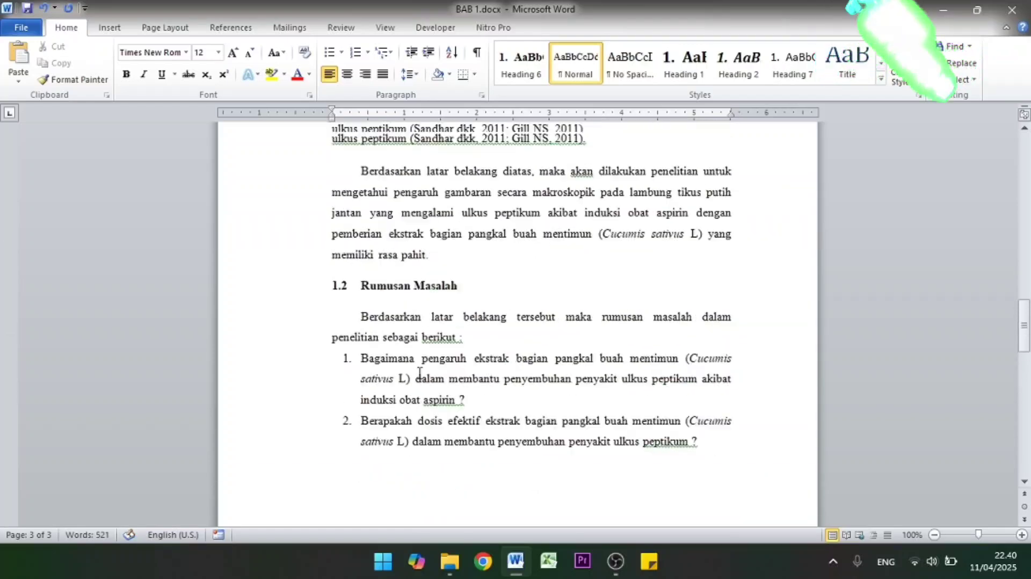
pyautogui.scroll(10, 419, 372)
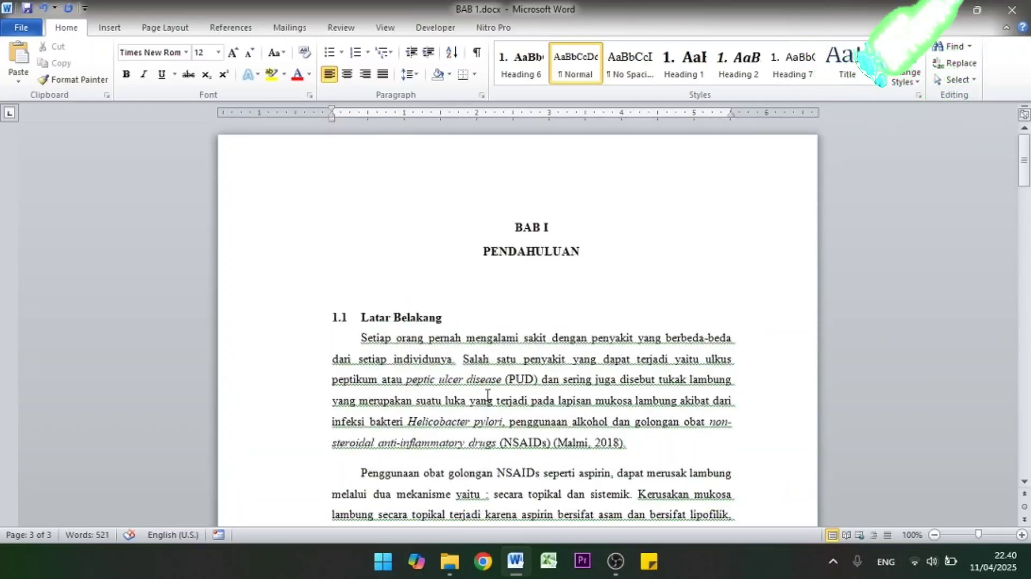
pyautogui.click(488, 398)
pyautogui.hotkey('ctrl', 's')
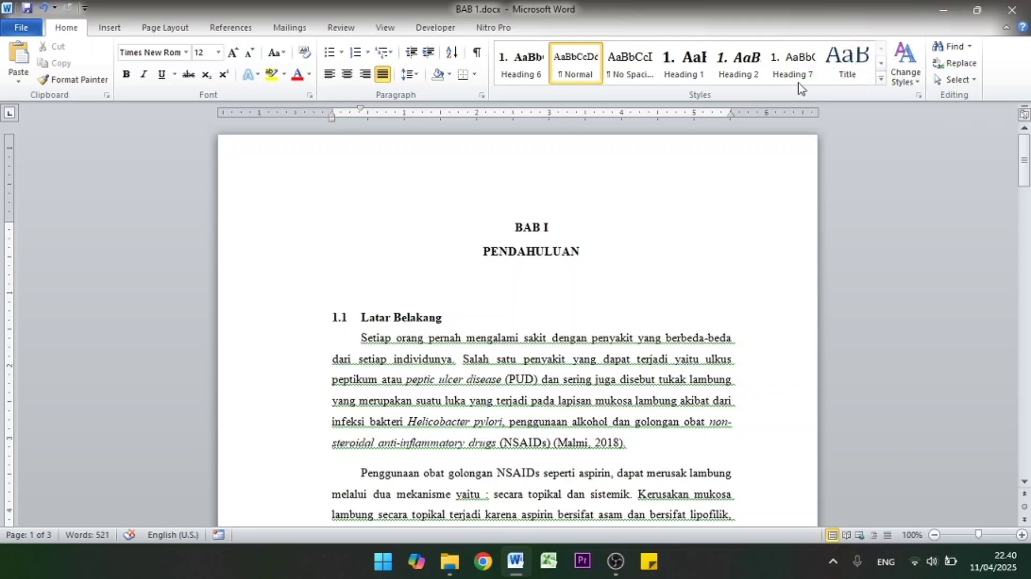
pyautogui.click(1022, 17)
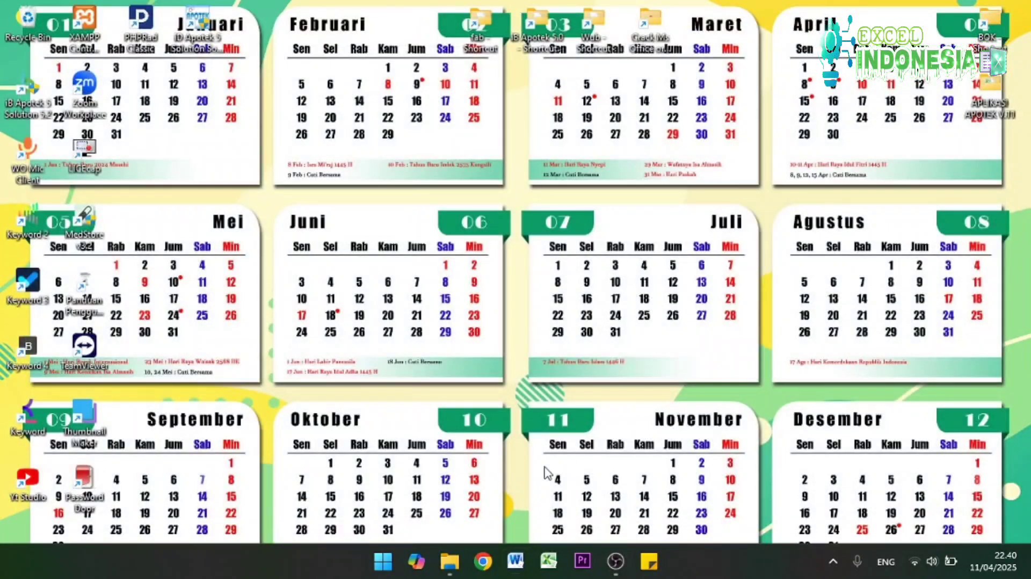
# Reopen BAB 1.docx from the PER BAB folder, check its BAB I pages and page numbers, and close it.
pyautogui.click(391, 573)
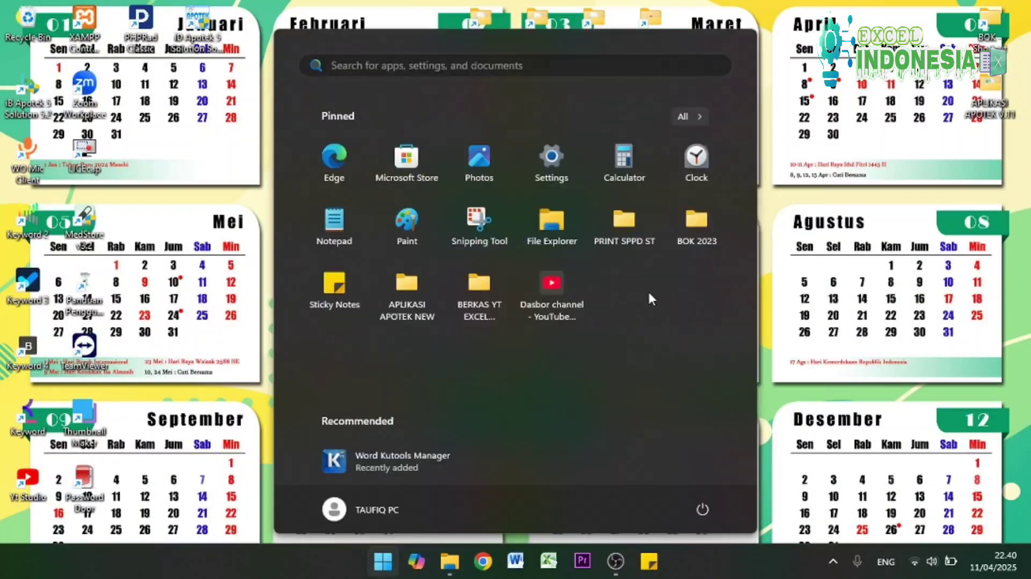
pyautogui.click(493, 306)
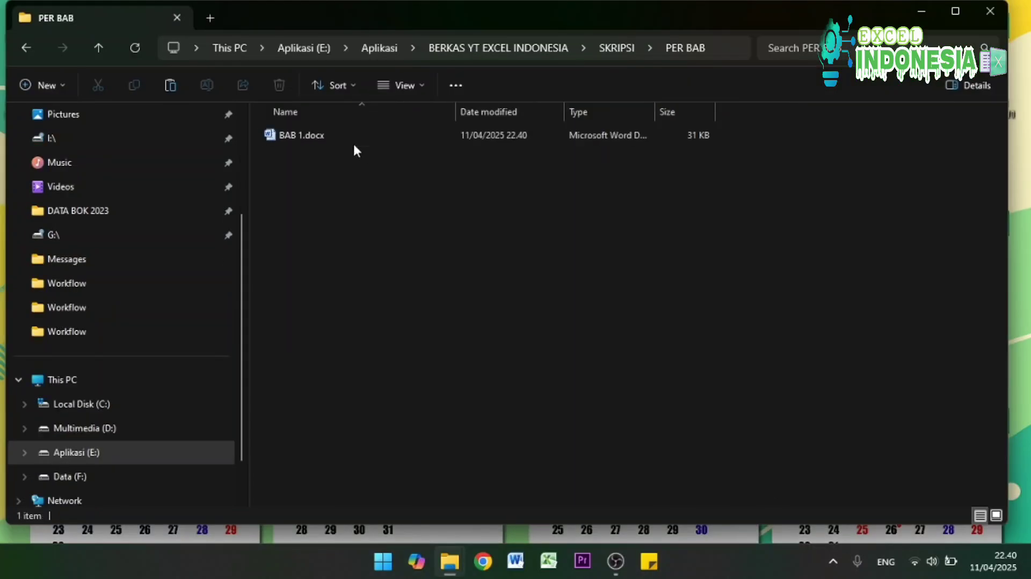
pyautogui.doubleClick(314, 136)
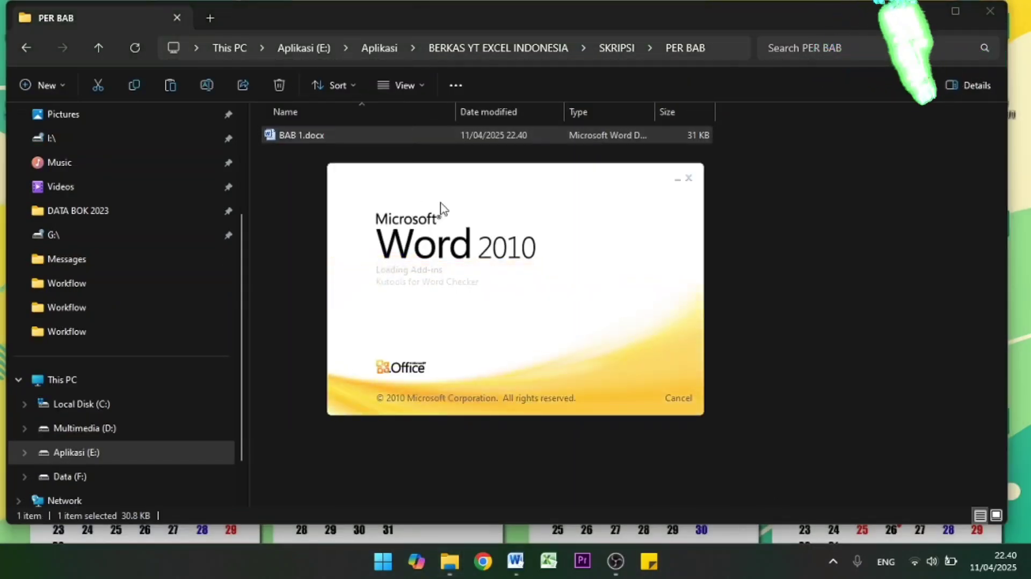
pyautogui.scroll(-20, 534, 329)
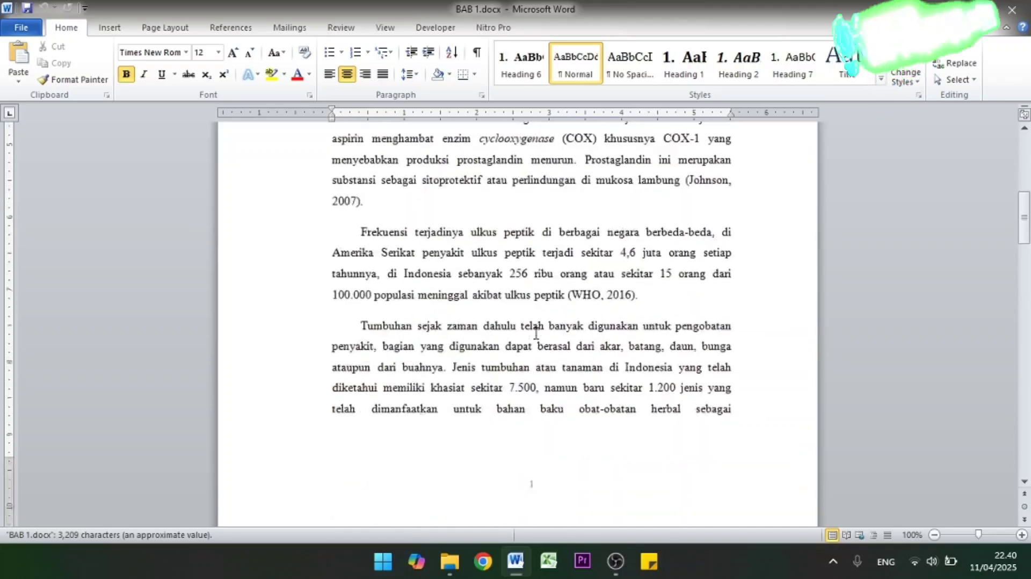
pyautogui.scroll(20, 536, 333)
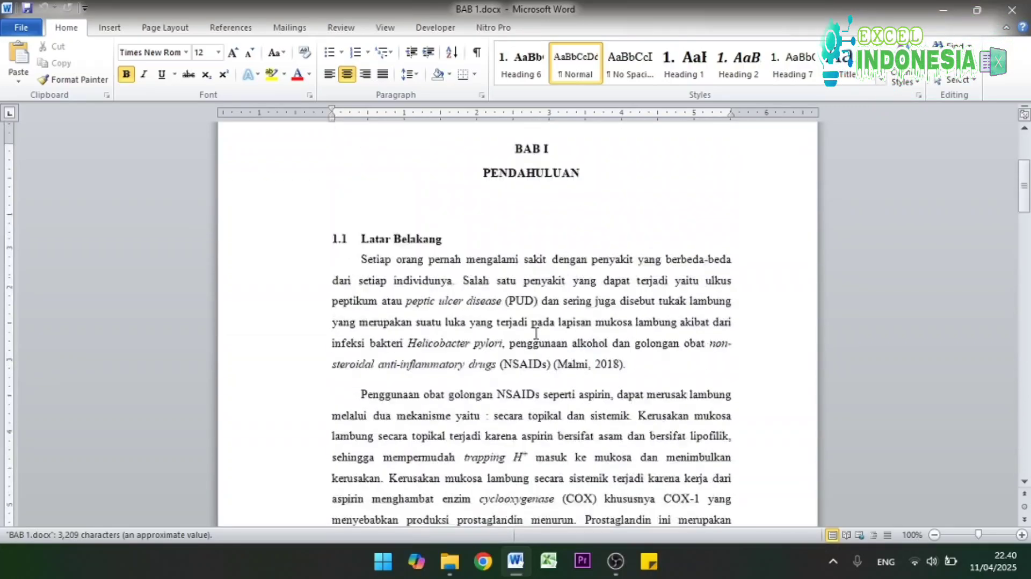
pyautogui.click(1025, 10)
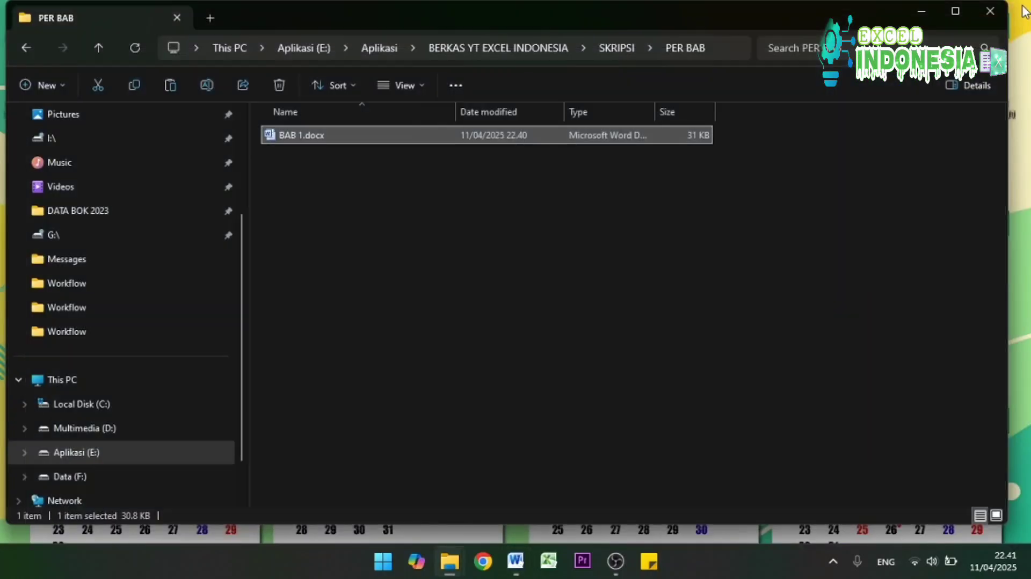
# Go back to the SKRIPSI folder, open the full thesis SKRIPSI.docx and look over its opening pages.
pyautogui.click(407, 189)
pyautogui.hotkey('alt', 'Left')
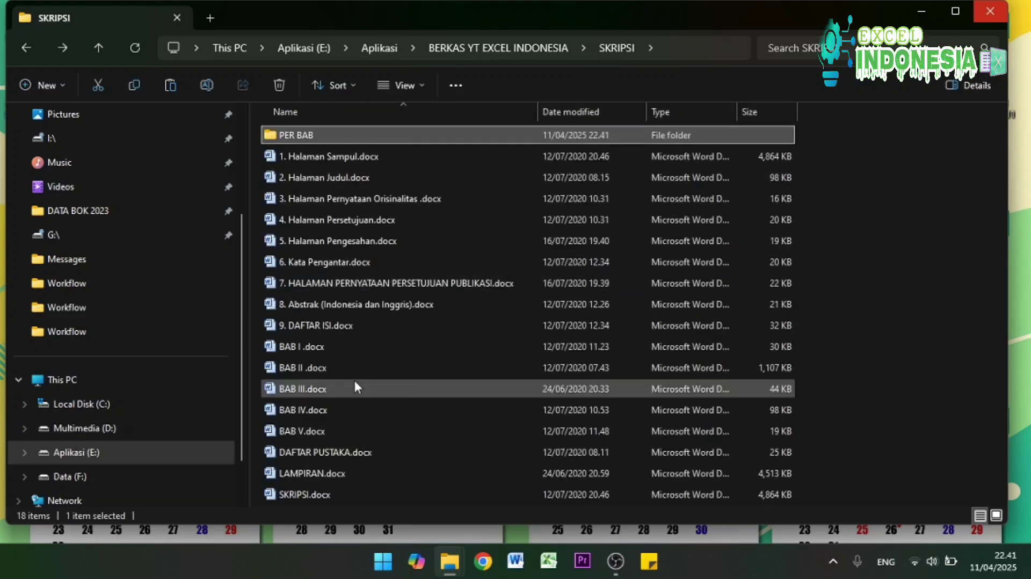
pyautogui.doubleClick(315, 494)
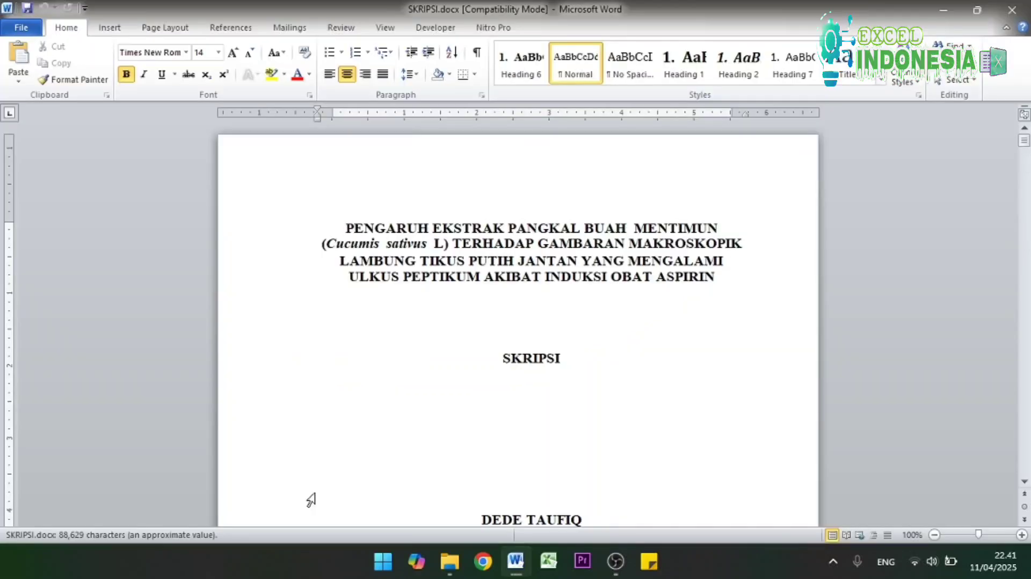
pyautogui.scroll(-20, 631, 434)
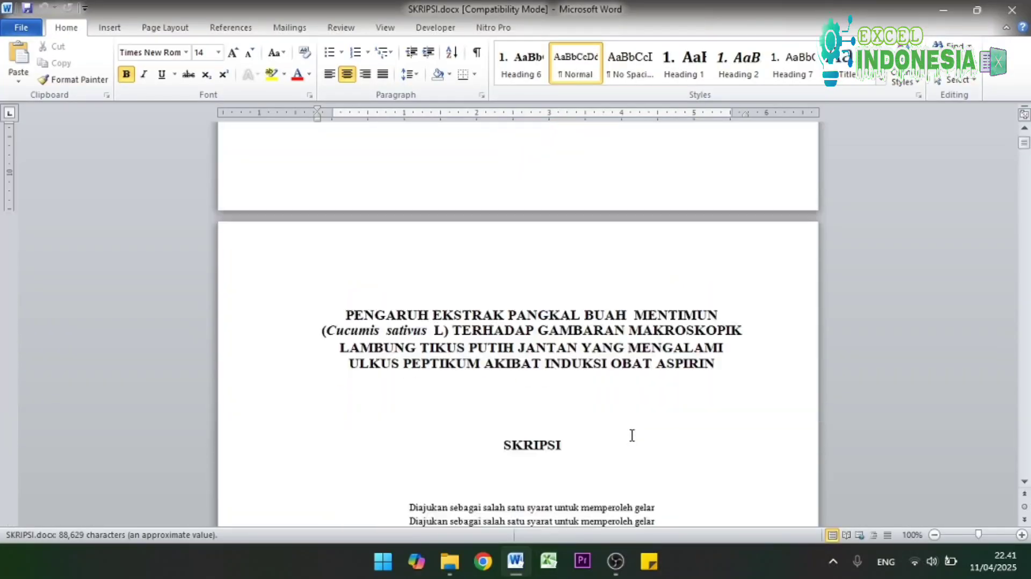
pyautogui.scroll(-20, 632, 435)
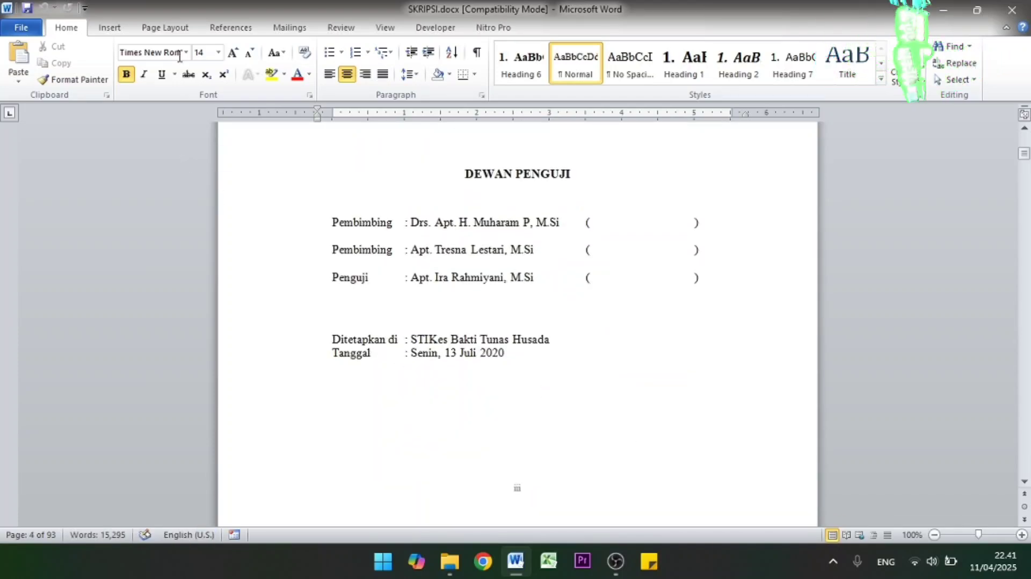
# Save a copy of the thesis as BAB 2.docx in the PER BAB folder, accepting the conversion to the new file format.
pyautogui.click(23, 29)
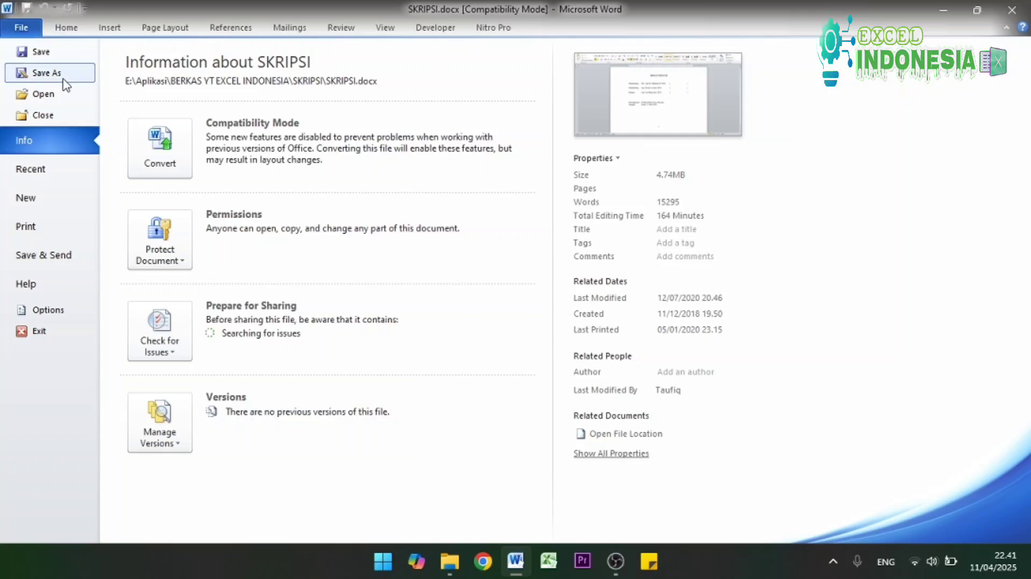
pyautogui.click(47, 74)
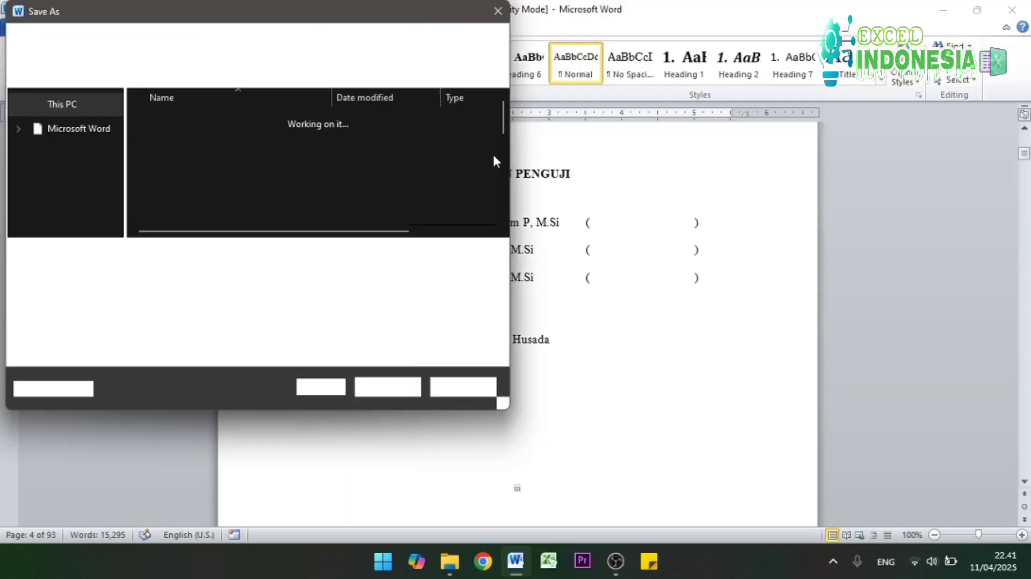
pyautogui.doubleClick(192, 120)
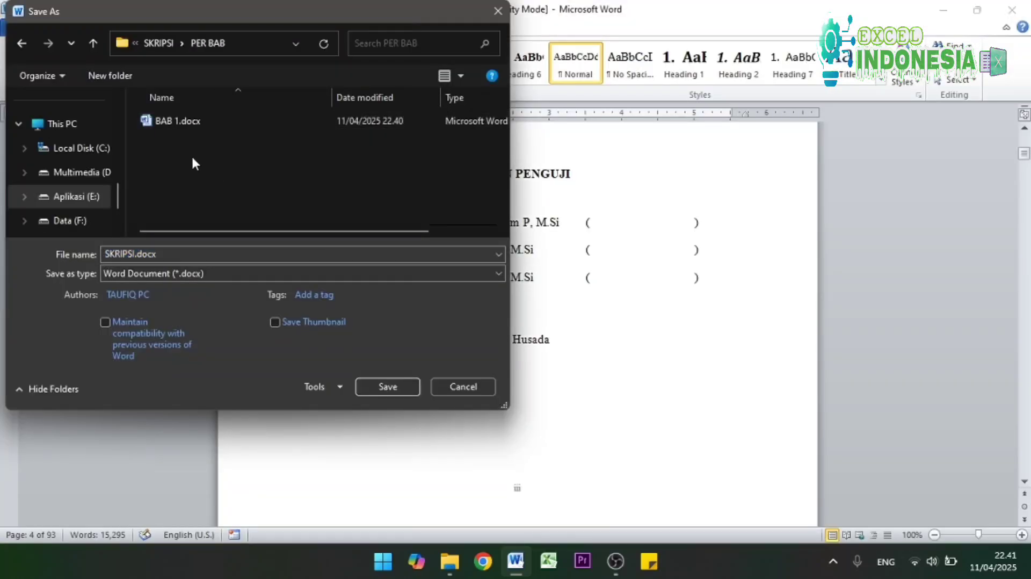
pyautogui.doubleClick(136, 255)
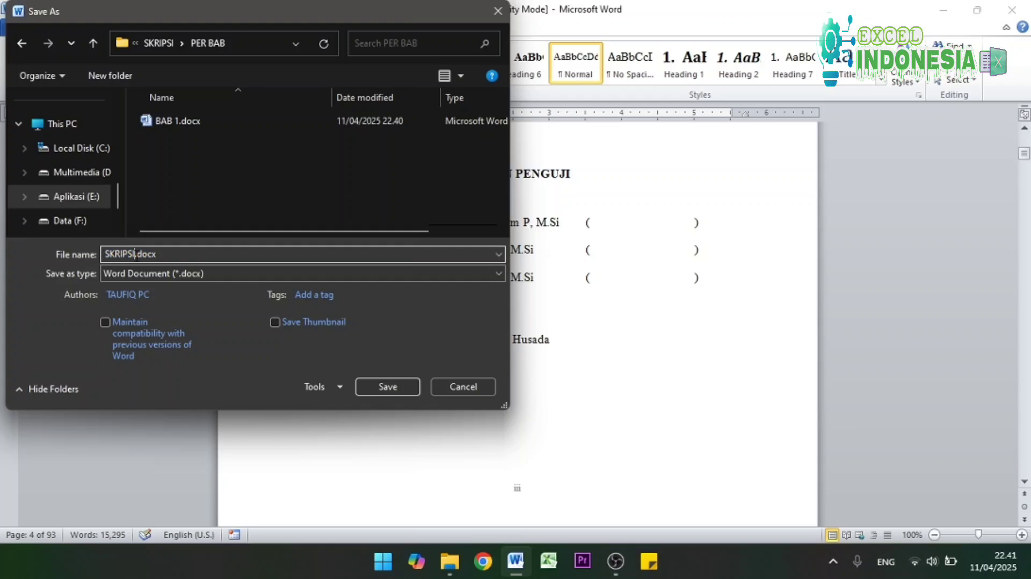
pyautogui.press('BackSpace')
pyautogui.write('BAB 2')
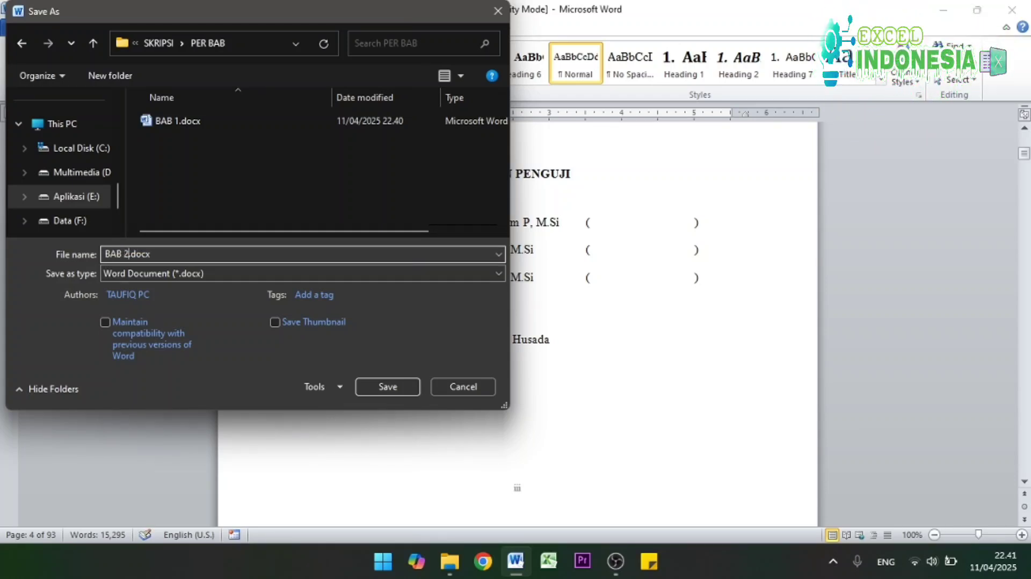
pyautogui.press('Return')
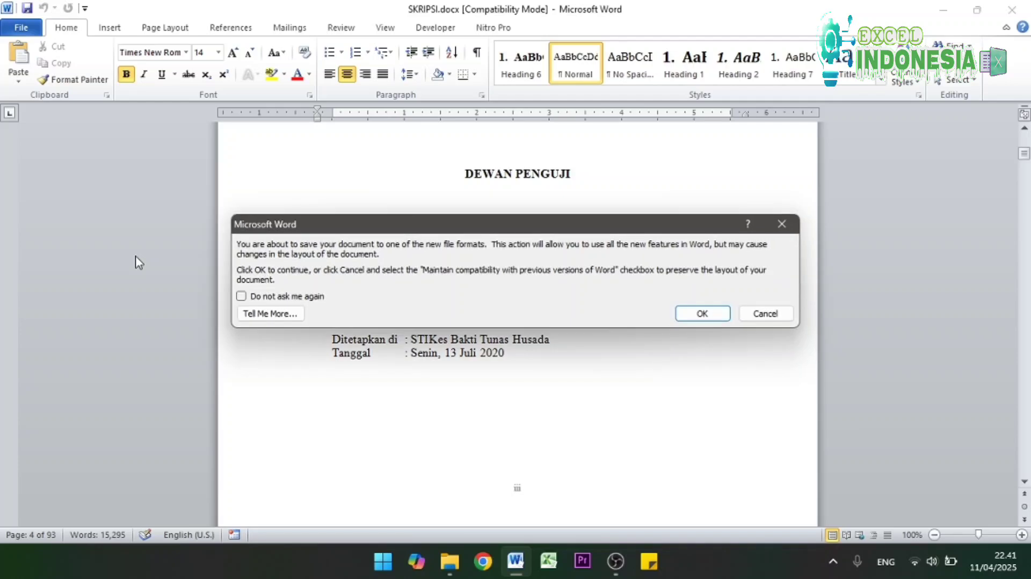
pyautogui.click(702, 314)
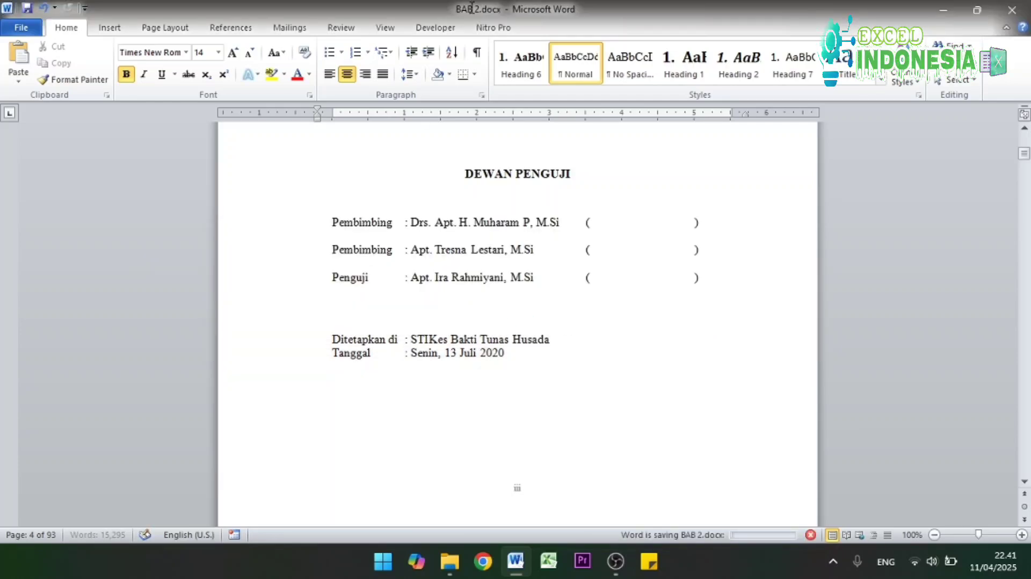
# Find the BAB II TINJAUAN PUSTAKA chapter heading in the body by searching for "bab 2" and then "bab ii".
pyautogui.scroll(-15, 543, 350)
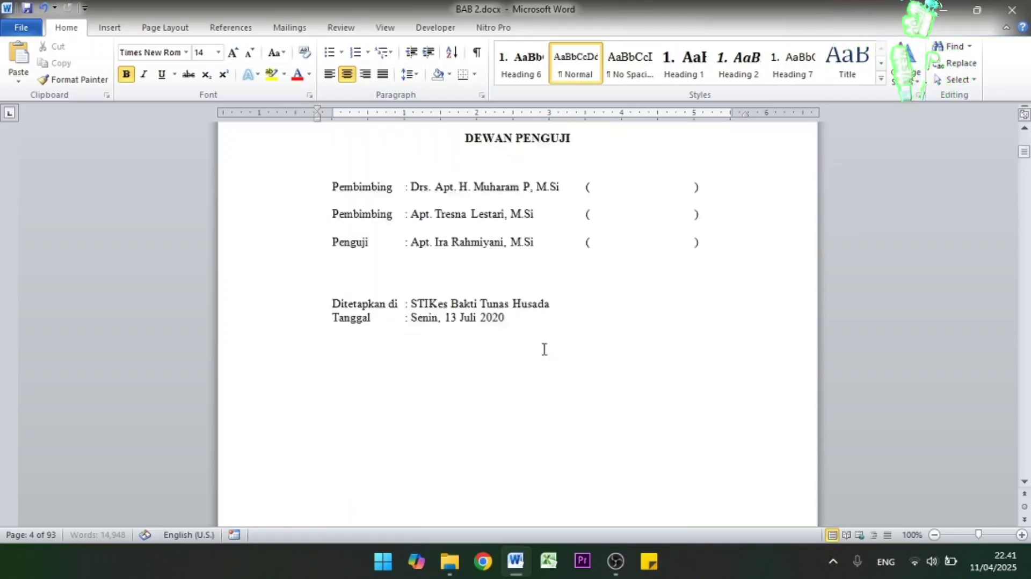
pyautogui.scroll(-20, 544, 350)
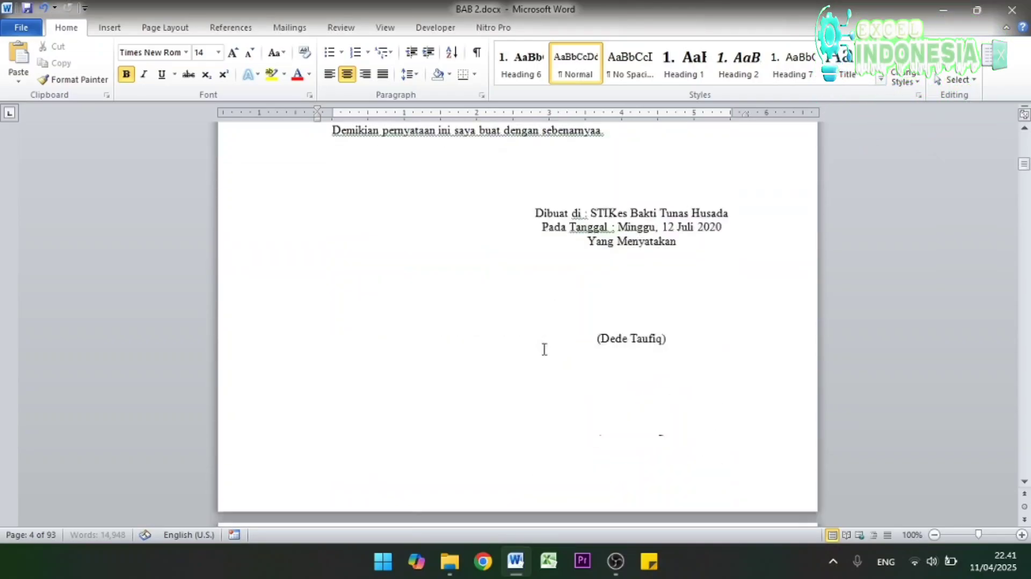
pyautogui.scroll(-20, 544, 350)
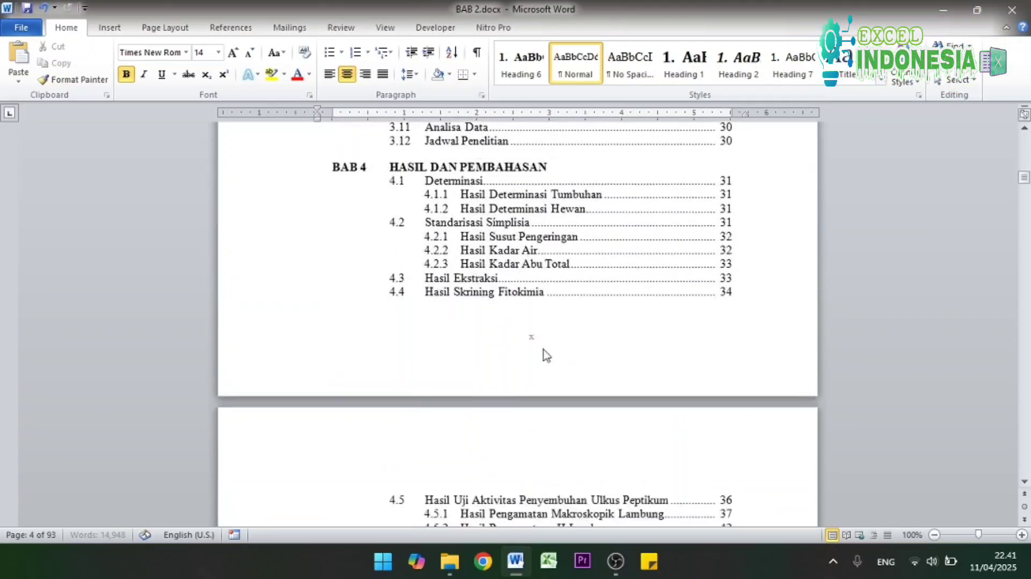
pyautogui.hotkey('ctrl', 'f')
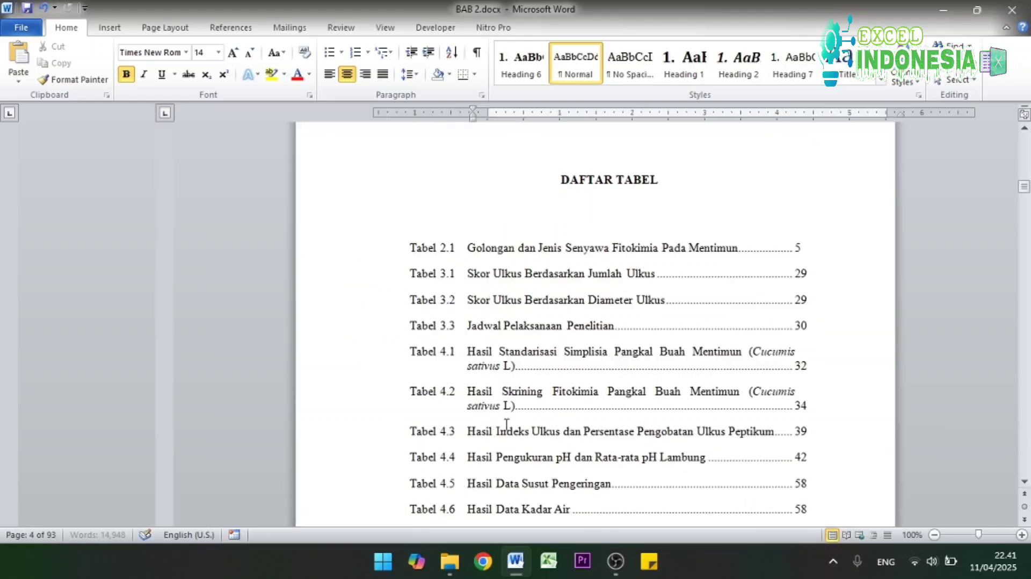
pyautogui.write('bab')
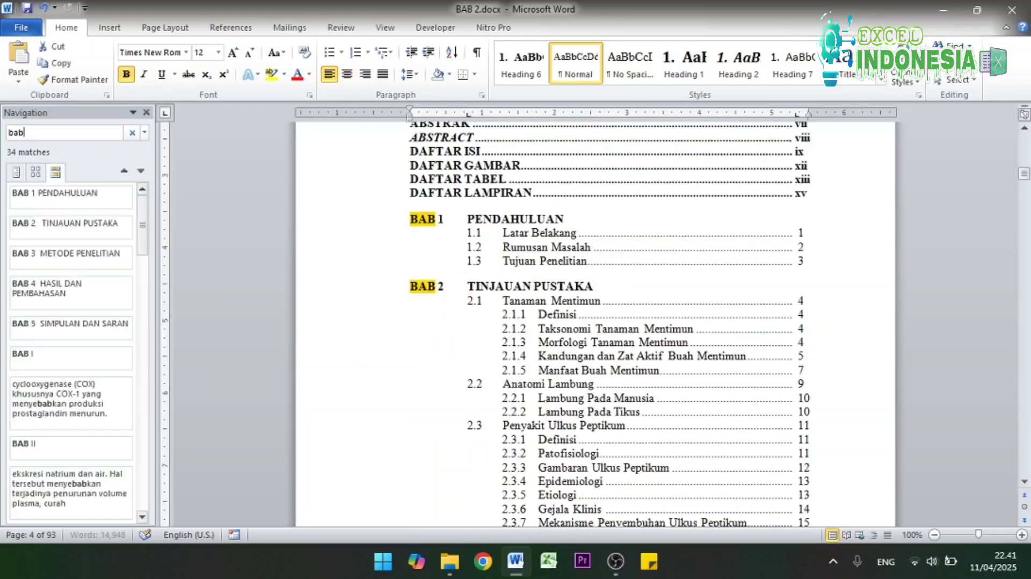
pyautogui.write(' 2')
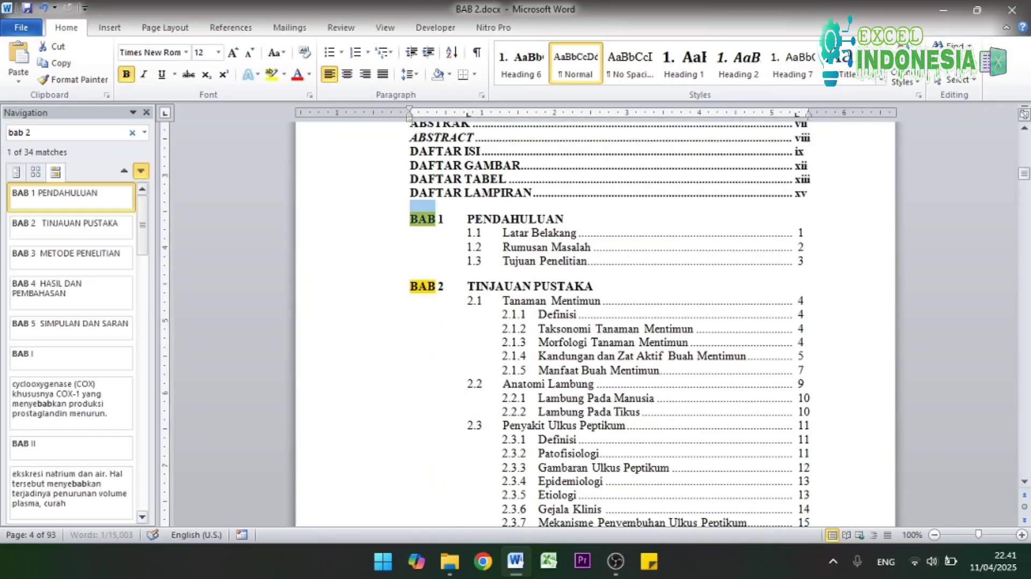
pyautogui.press('Return')
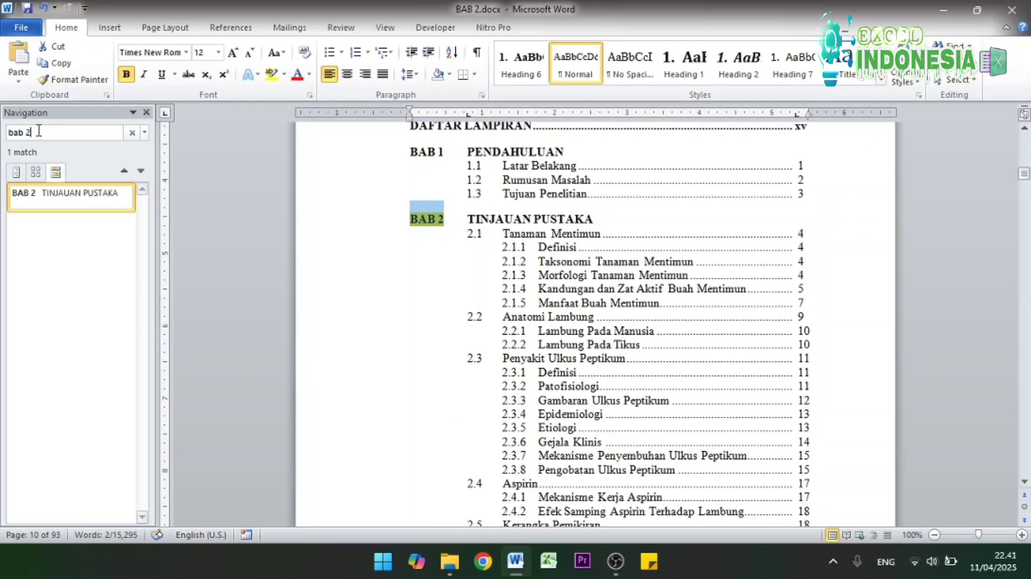
pyautogui.press('BackSpace')
pyautogui.press('Return')
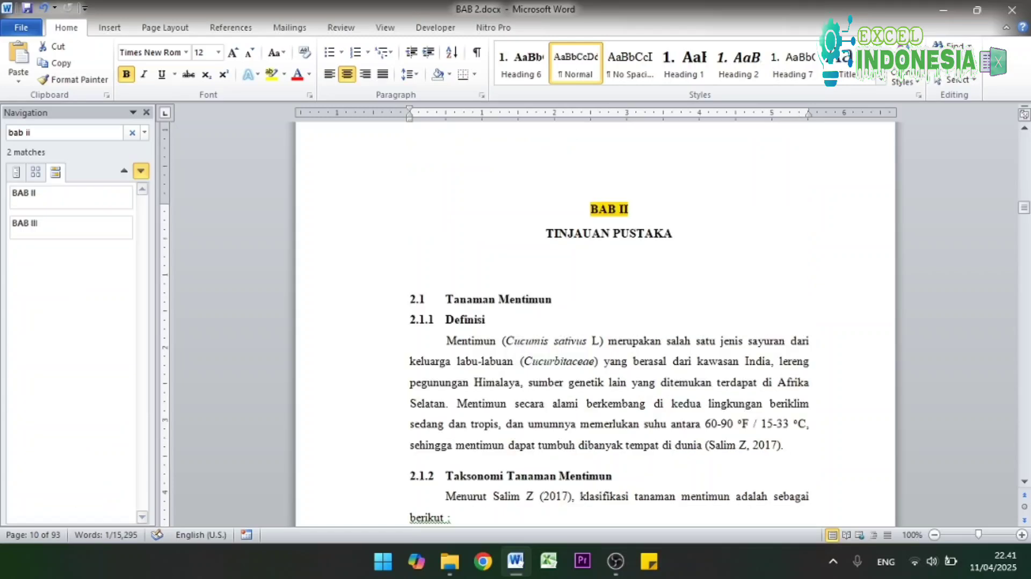
# Check the section footer and header just before the BAB II heading, and leave header and footer editing.
pyautogui.scroll(3, 616, 253)
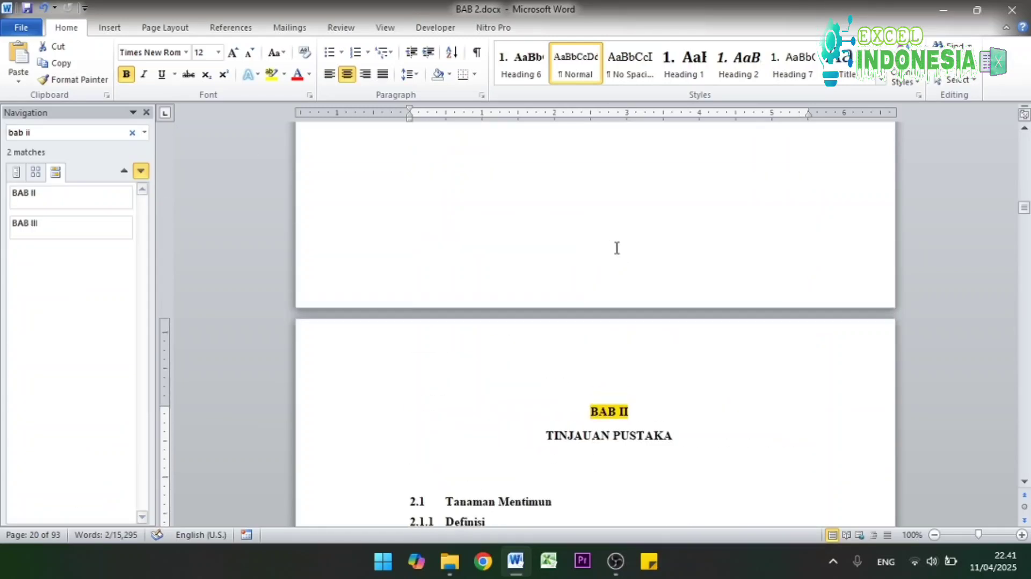
pyautogui.doubleClick(595, 356)
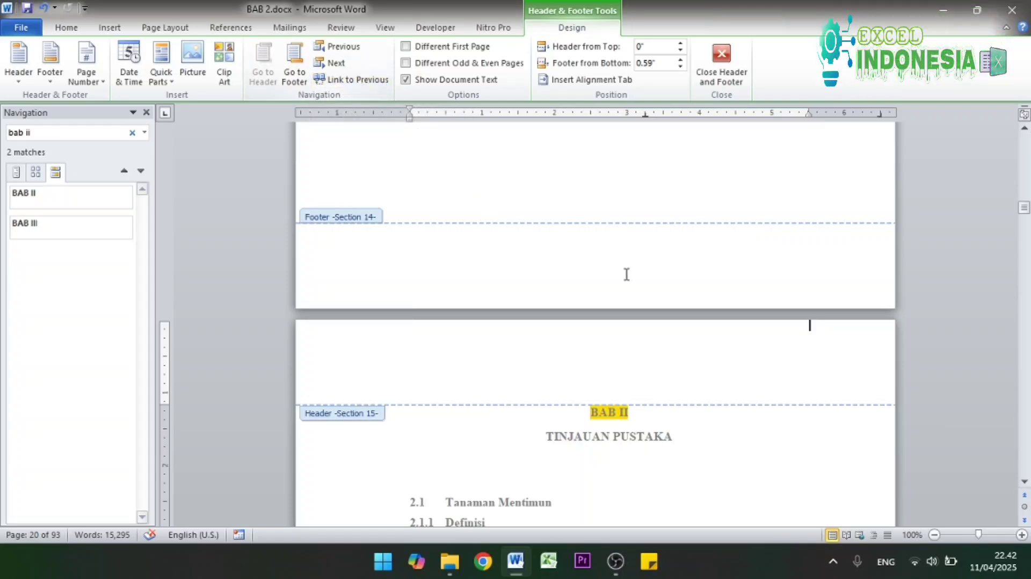
pyautogui.click(737, 56)
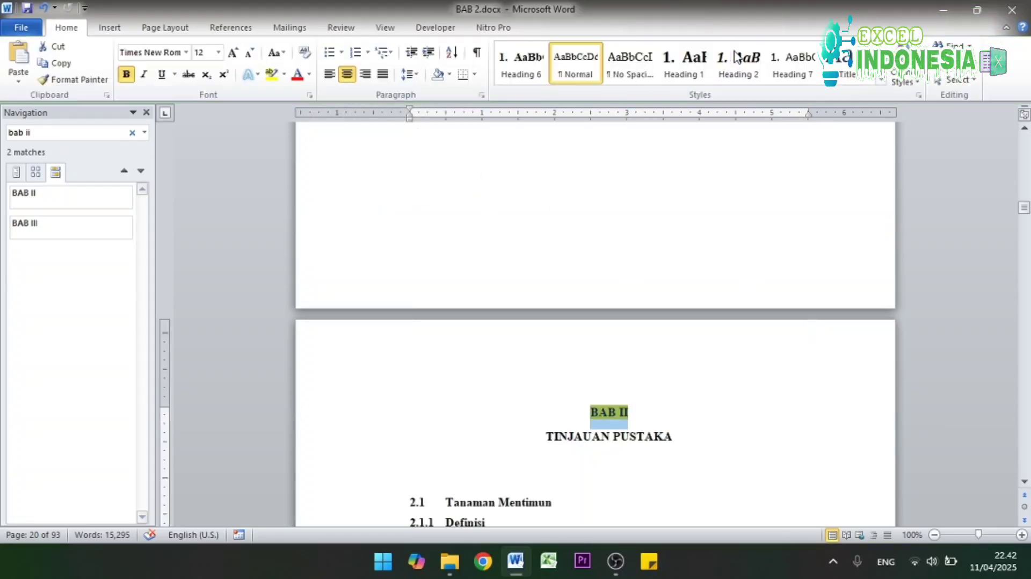
# Delete everything from the cover page through the end of section 1.3 before BAB II, and check the remaining page numbers.
pyautogui.scroll(5, 609, 215)
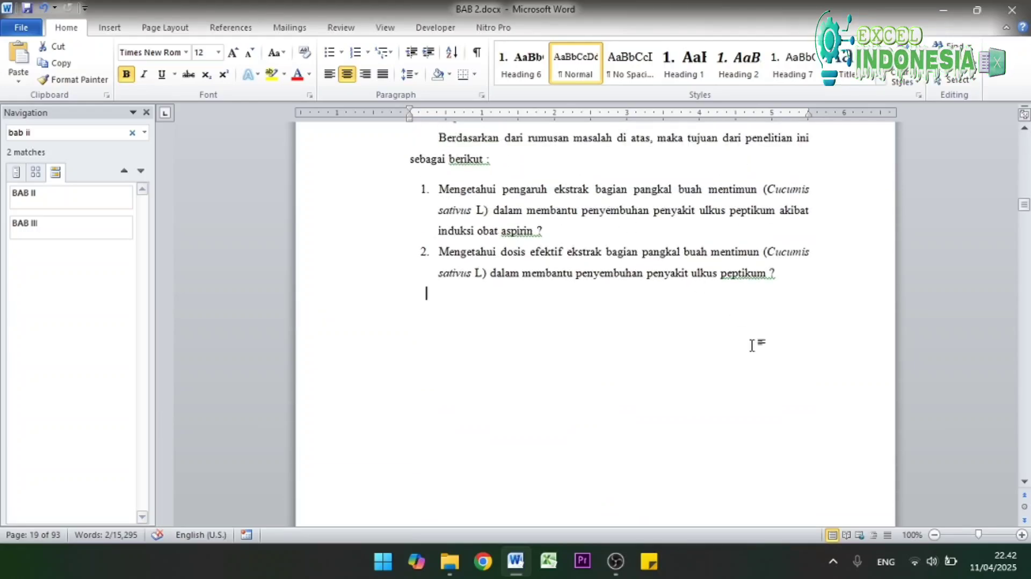
pyautogui.moveTo(752, 346); pyautogui.dragTo(278, 246)
pyautogui.moveTo(351, 285); pyautogui.dragTo(796, 216)
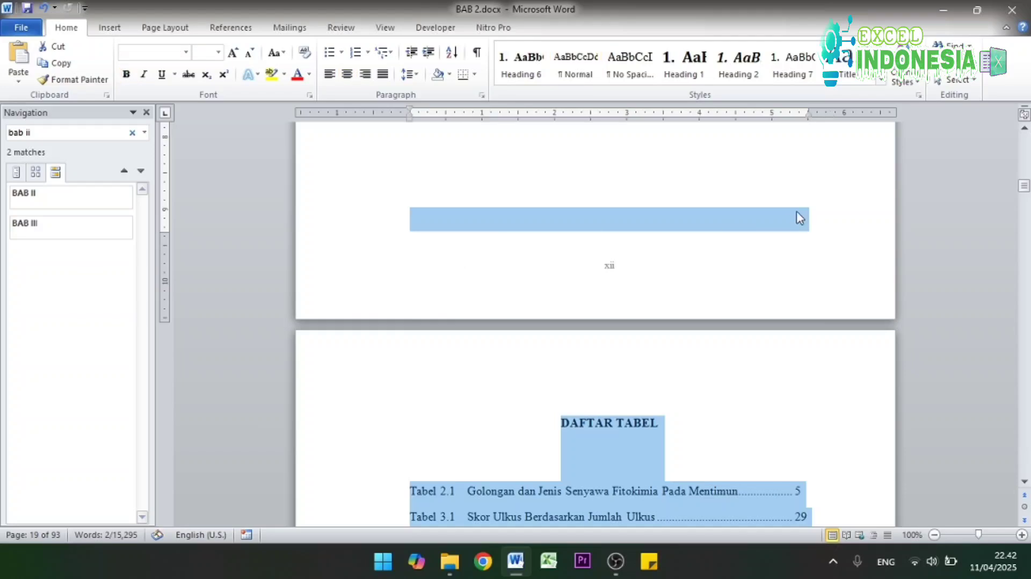
pyautogui.moveTo(1024, 188); pyautogui.dragTo(1025, 135)
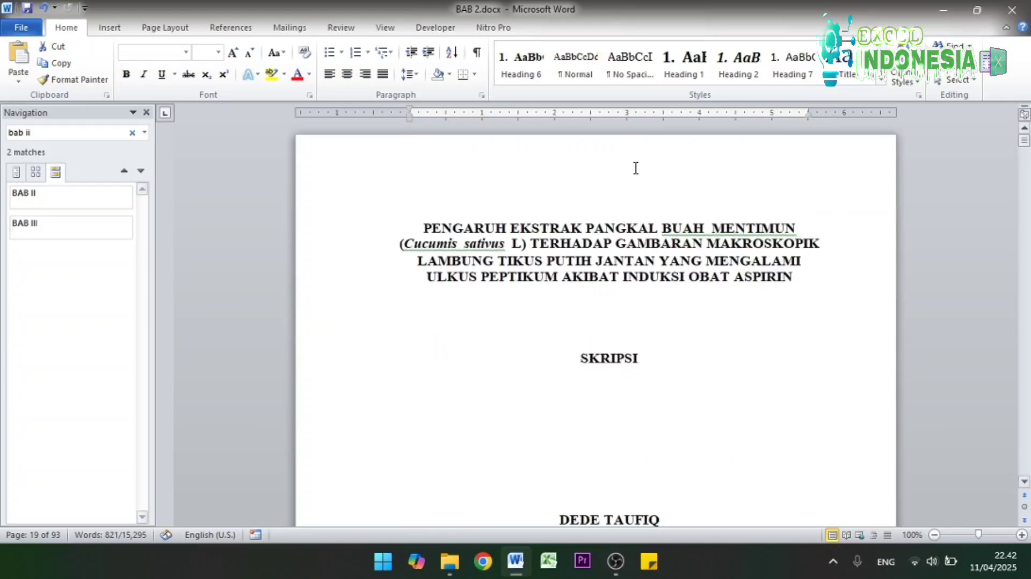
pyautogui.click(416, 219)
pyautogui.keyDown('shift'); pyautogui.click(417, 227); pyautogui.keyUp('shift')
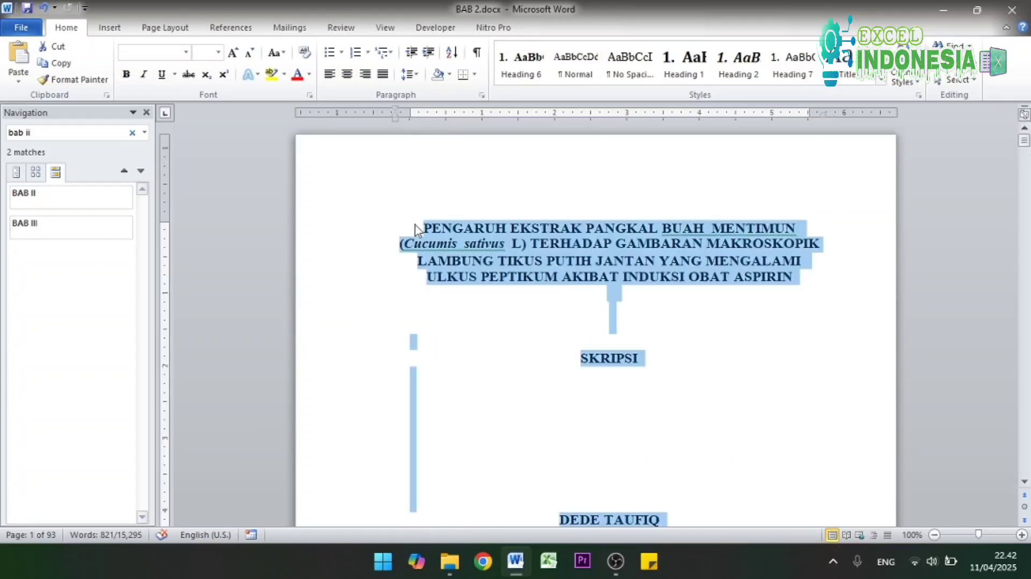
pyautogui.press('Delete')
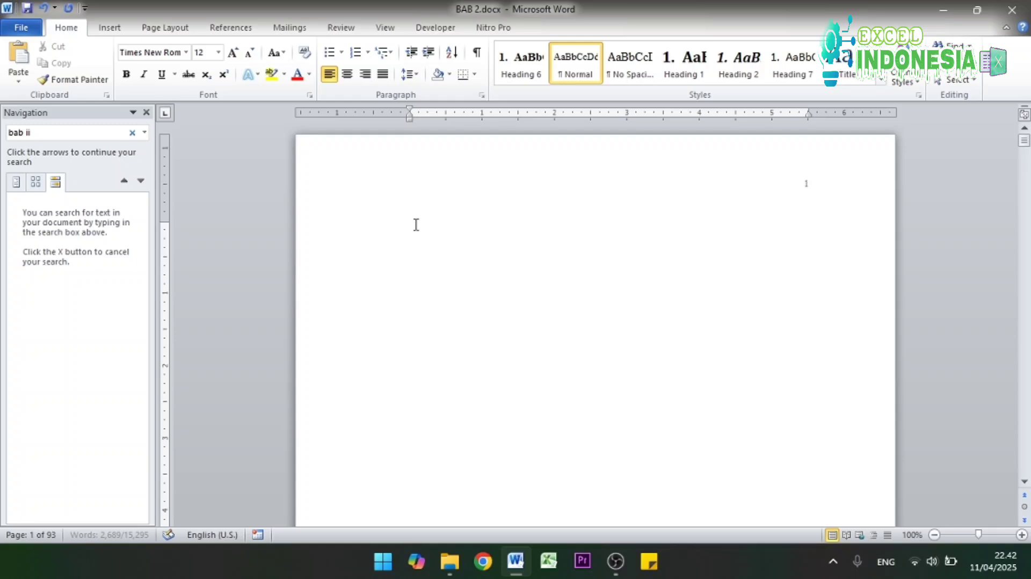
pyautogui.scroll(-15, 554, 296)
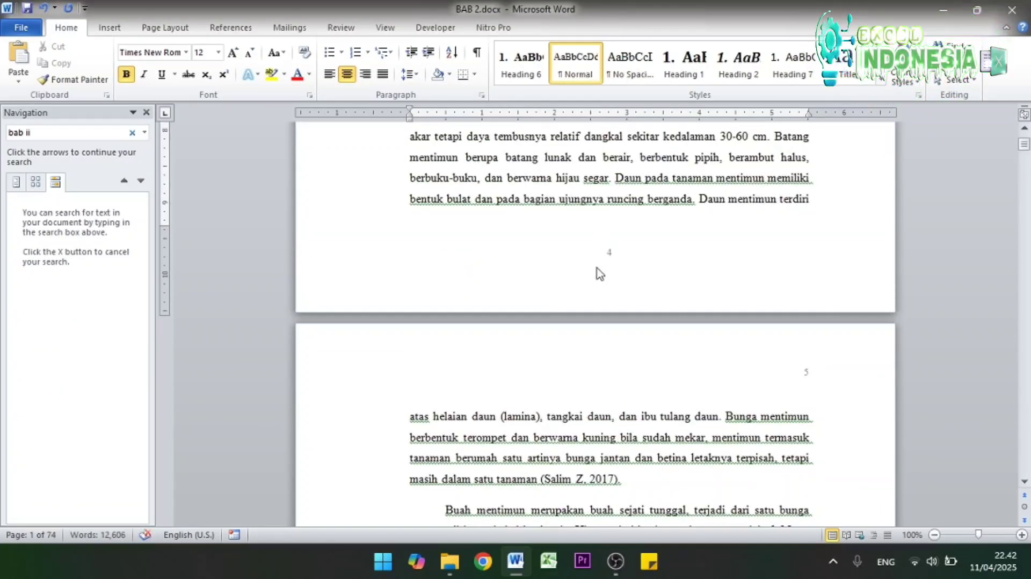
pyautogui.scroll(-3, 614, 264)
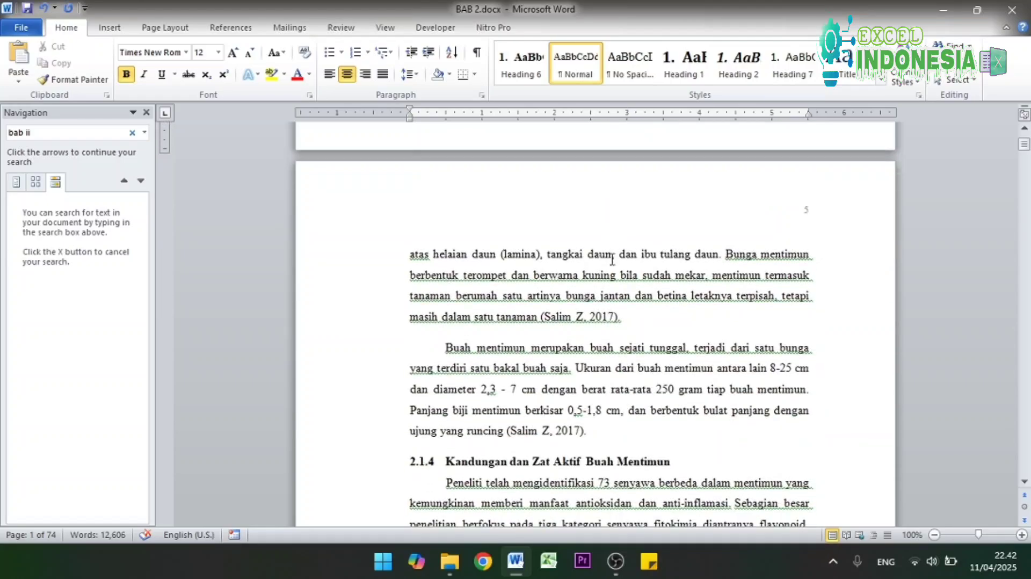
# Find the BAB III METODOLOGI PENELITIAN chapter heading by searching the document for "bab iii".
pyautogui.scroll(4, 612, 260)
pyautogui.scroll(-20, 613, 259)
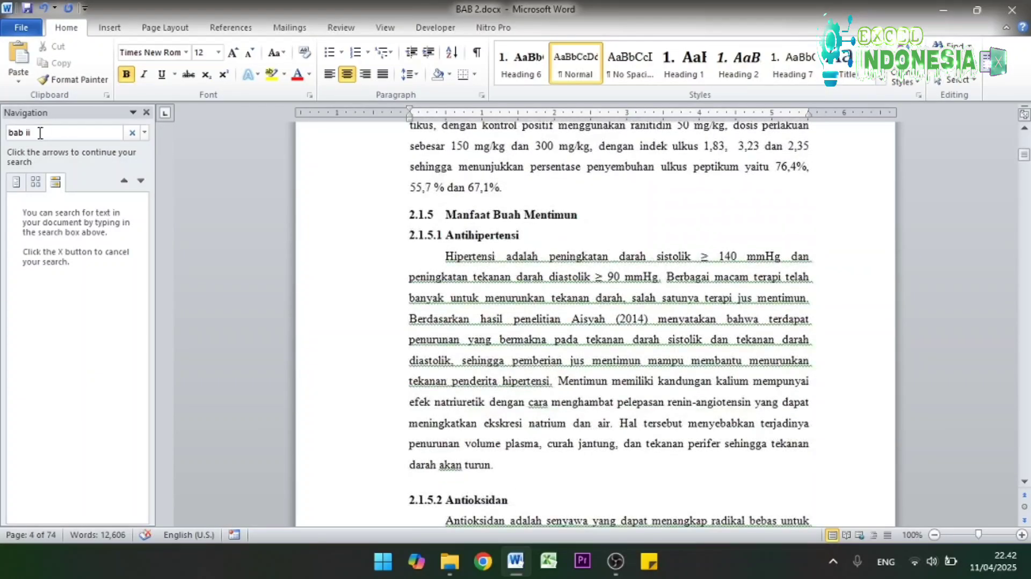
pyautogui.click(40, 133)
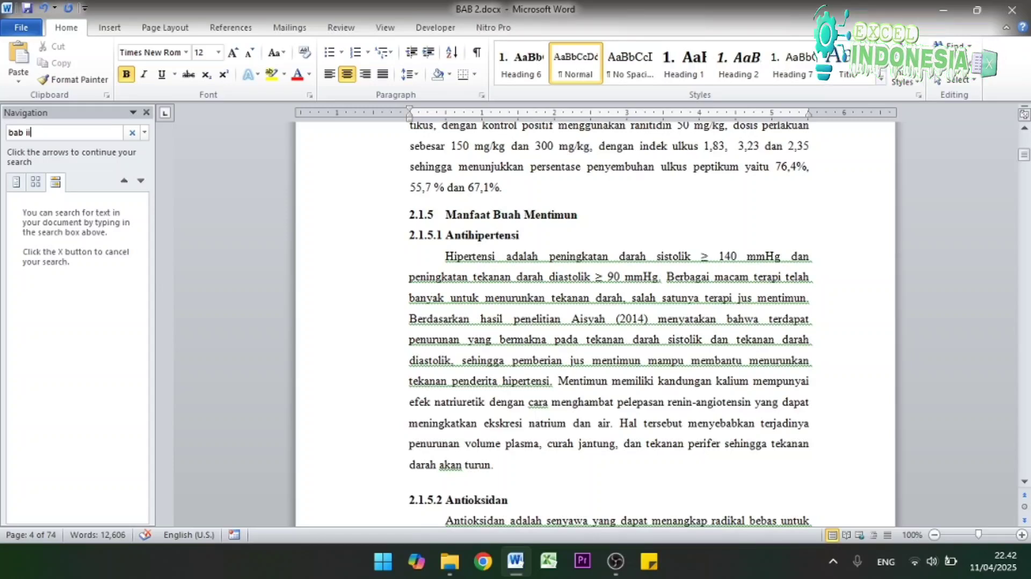
pyautogui.write('i')
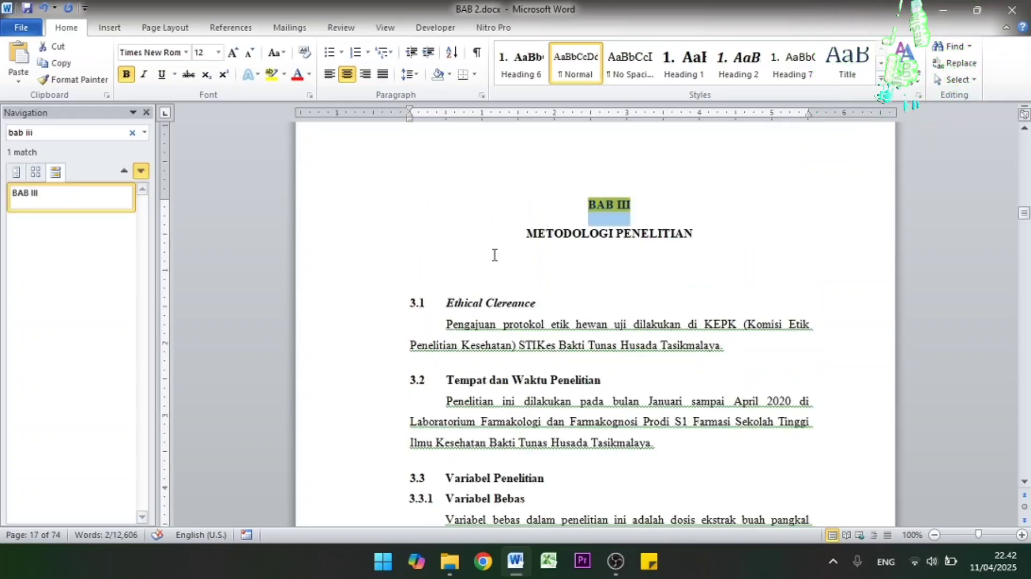
# Check the section footer and header just before the BAB III heading, and leave header and footer editing.
pyautogui.scroll(4, 638, 409)
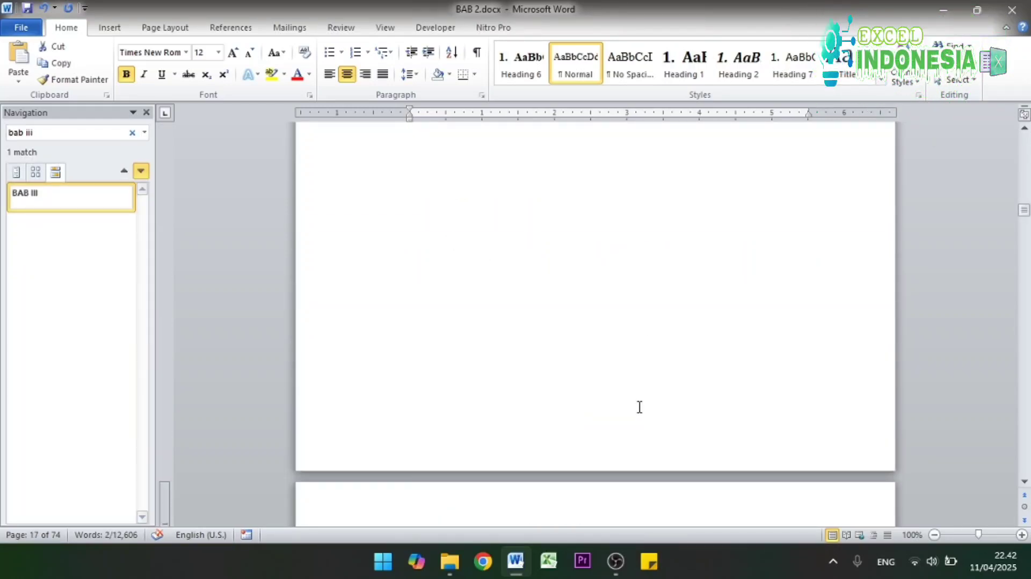
pyautogui.scroll(-4, 638, 408)
pyautogui.scroll(5, 493, 184)
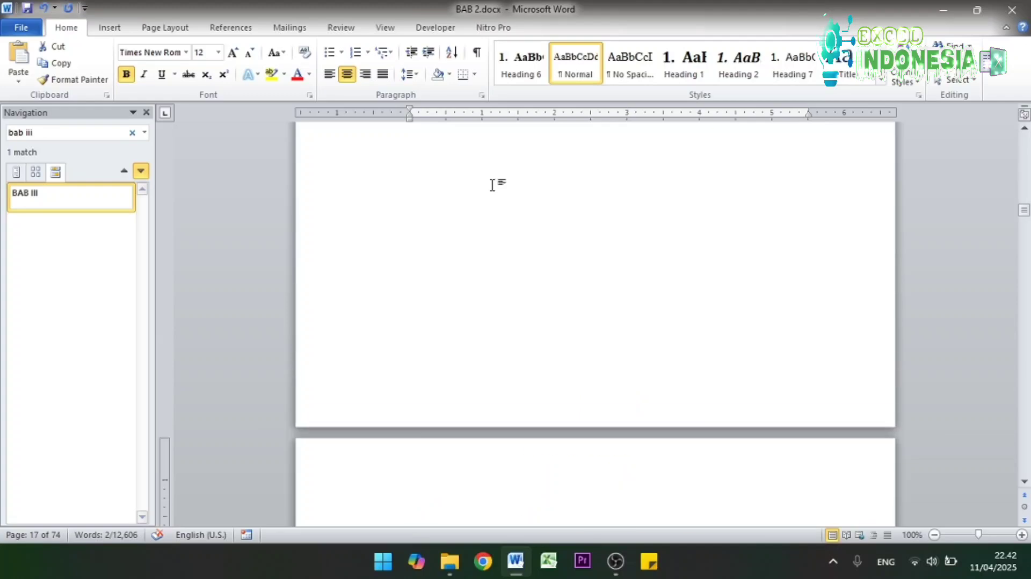
pyautogui.doubleClick(548, 388)
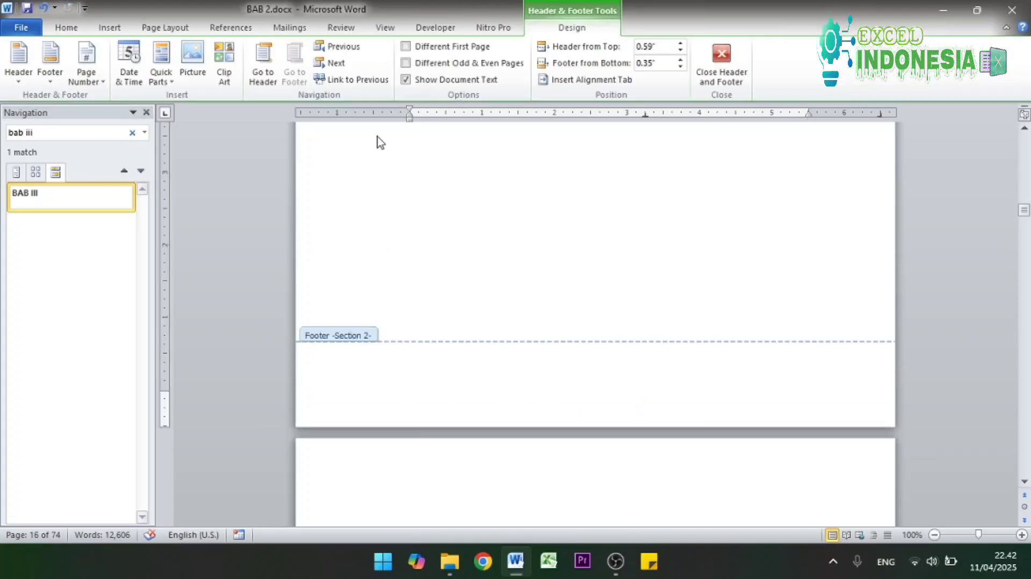
pyautogui.scroll(-5, 530, 349)
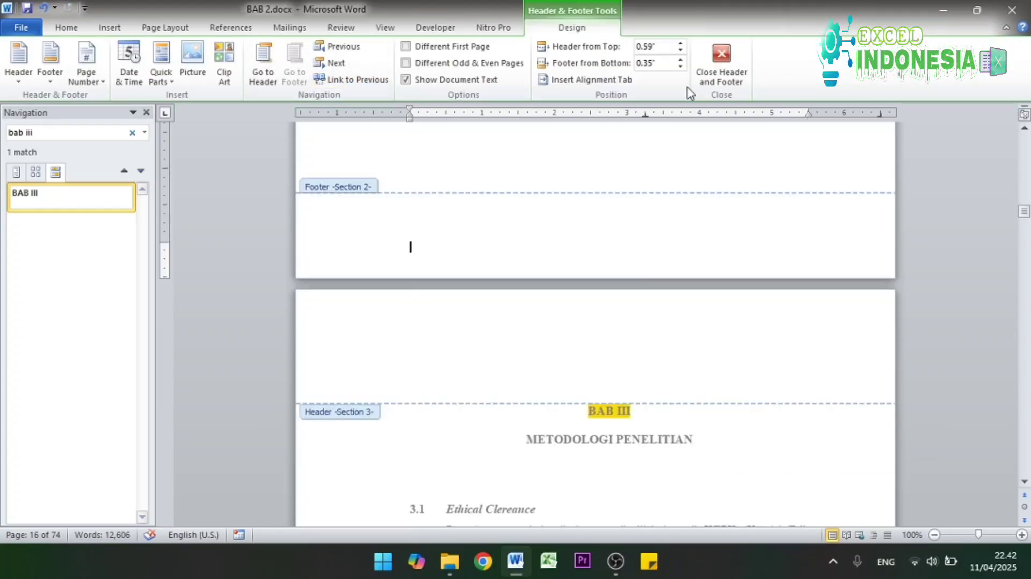
pyautogui.click(718, 80)
pyautogui.scroll(-14, 615, 374)
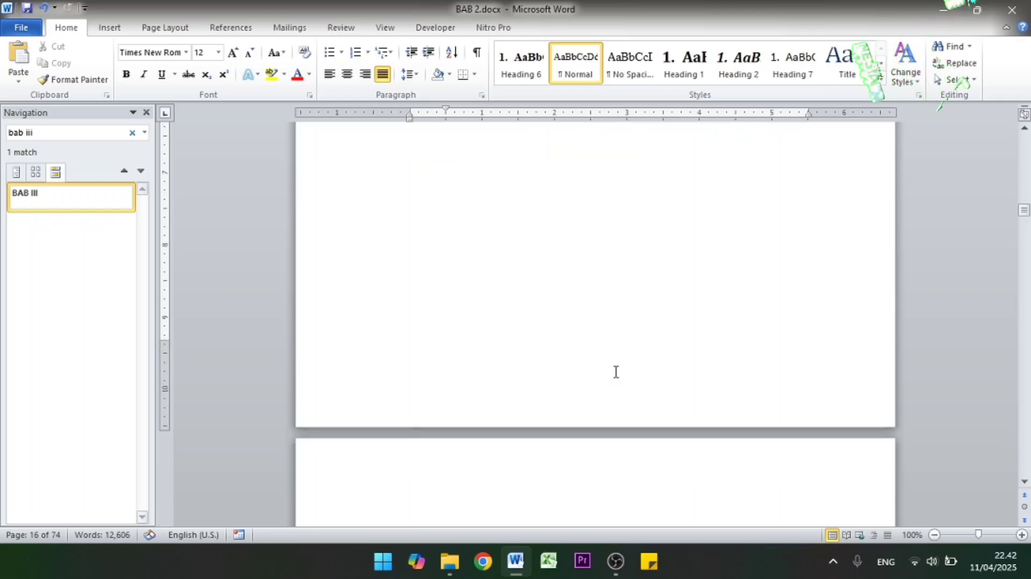
# Delete everything from the BAB III heading through the end of the document.
pyautogui.click(75, 131)
pyautogui.click(74, 131)
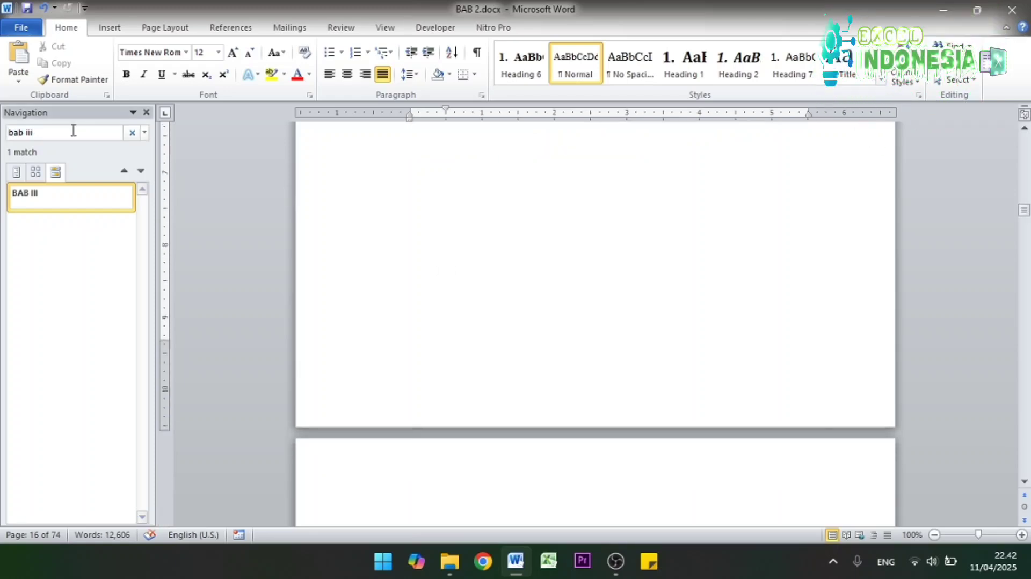
pyautogui.press('Return')
pyautogui.click(573, 205)
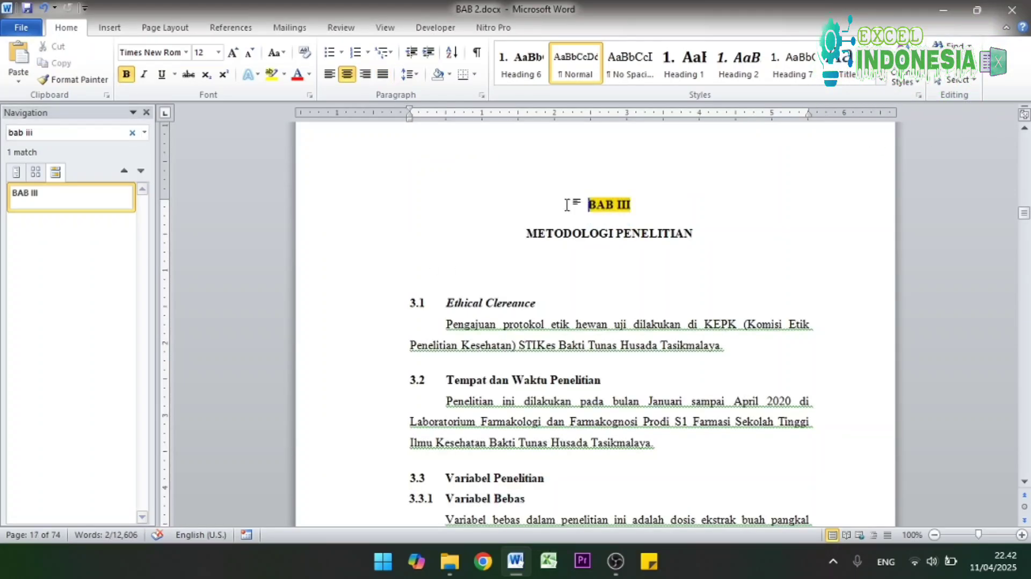
pyautogui.scroll(5, 569, 206)
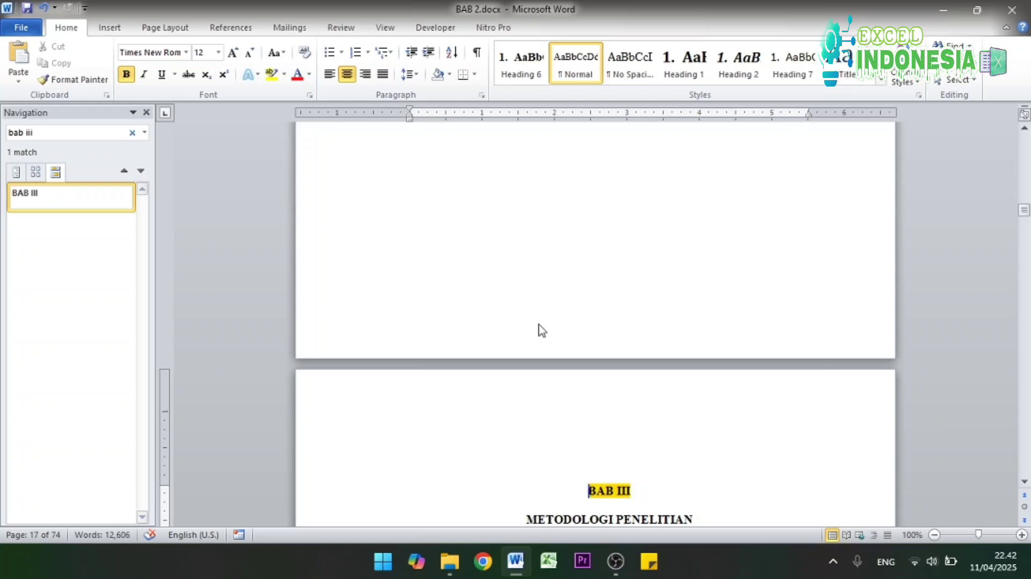
pyautogui.scroll(-5, 541, 330)
pyautogui.moveTo(571, 248); pyautogui.dragTo(719, 403)
pyautogui.moveTo(1023, 211); pyautogui.dragTo(1023, 468)
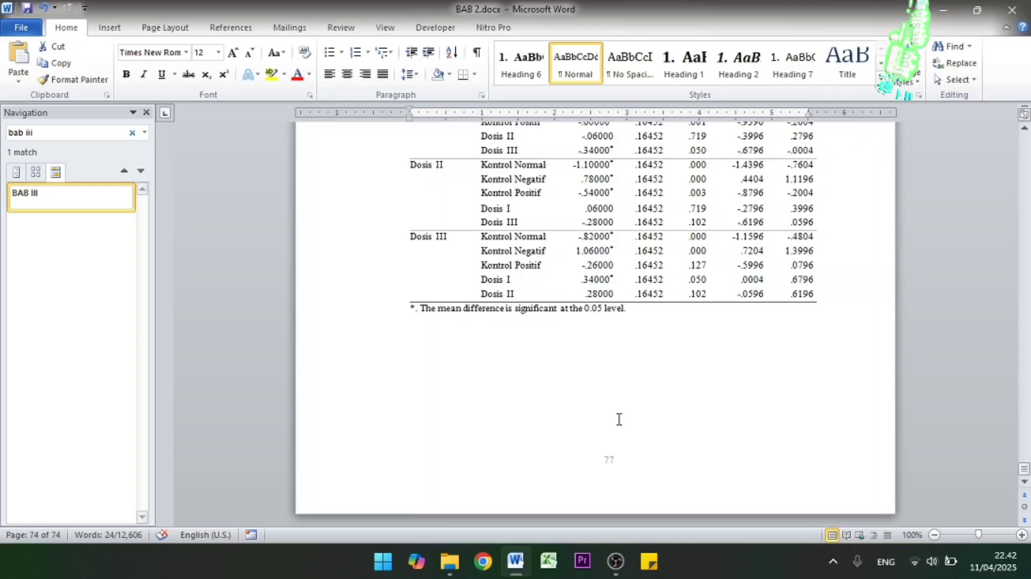
pyautogui.keyDown('shift'); pyautogui.click(551, 402); pyautogui.keyUp('shift')
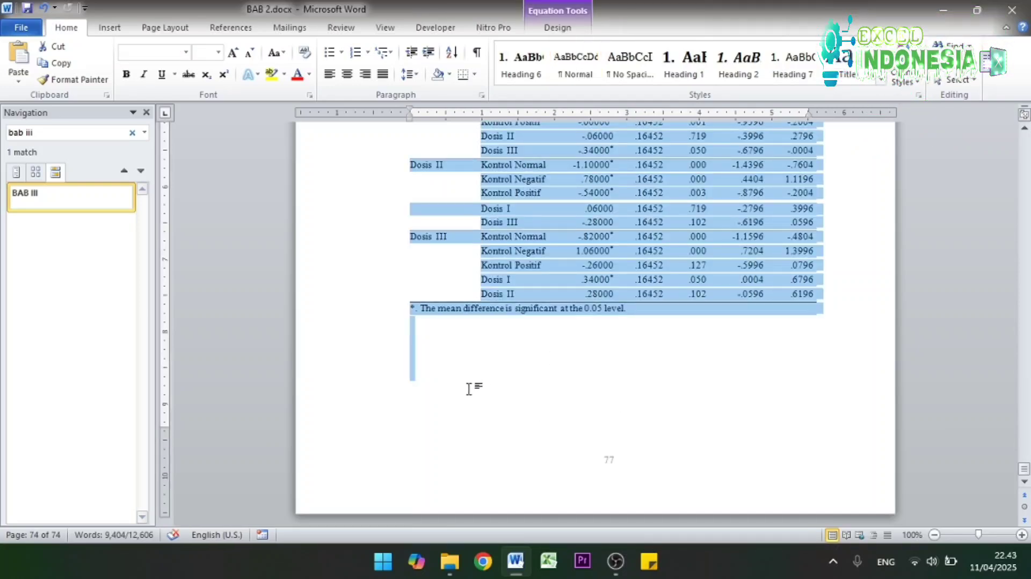
pyautogui.press('Delete')
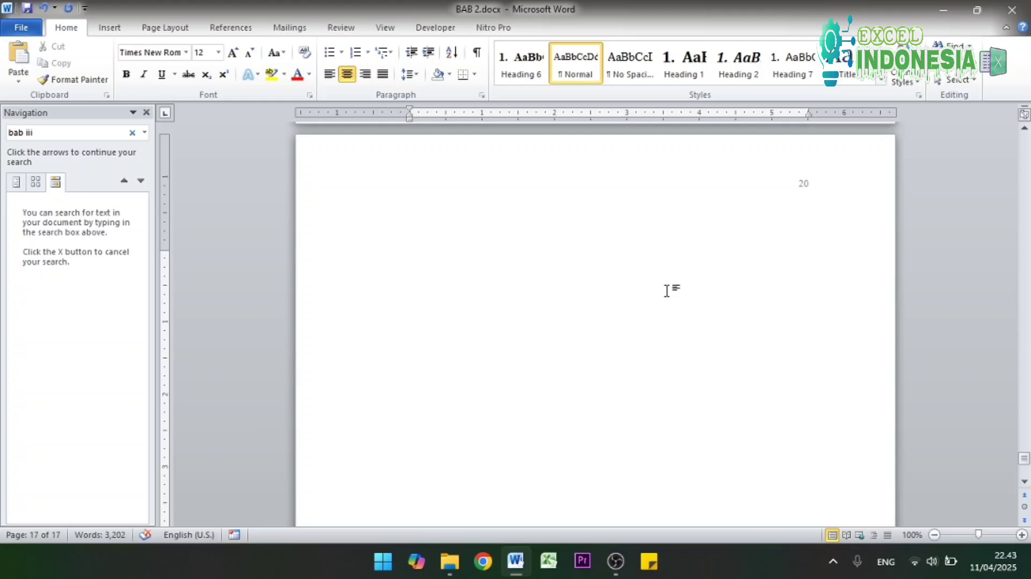
# Delete the break after the section 2.6 Hipotesa paragraph to remove the trailing blank page.
pyautogui.scroll(6, 666, 291)
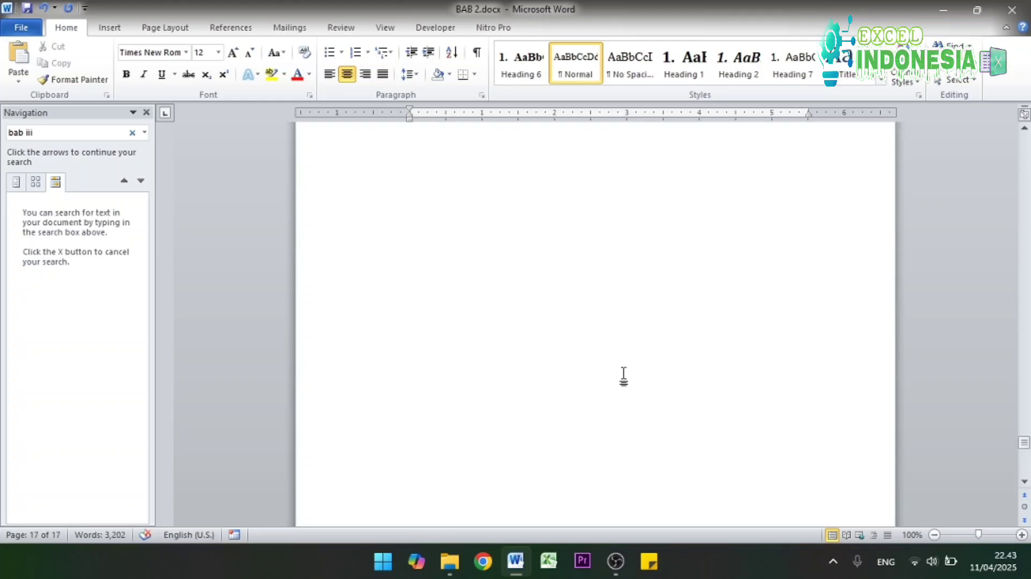
pyautogui.scroll(5, 622, 387)
pyautogui.click(578, 380)
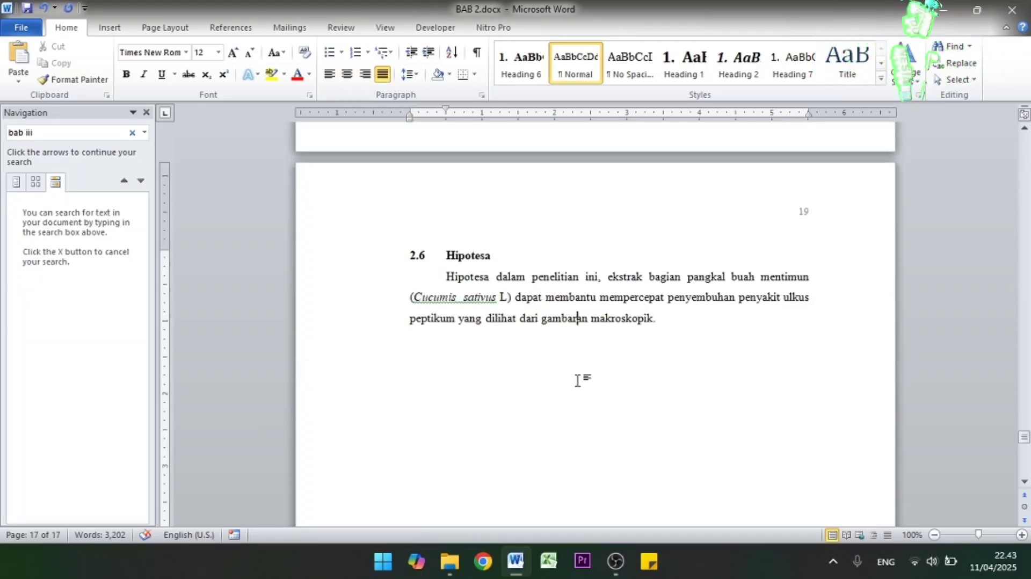
pyautogui.click(717, 364)
pyautogui.press('Delete')
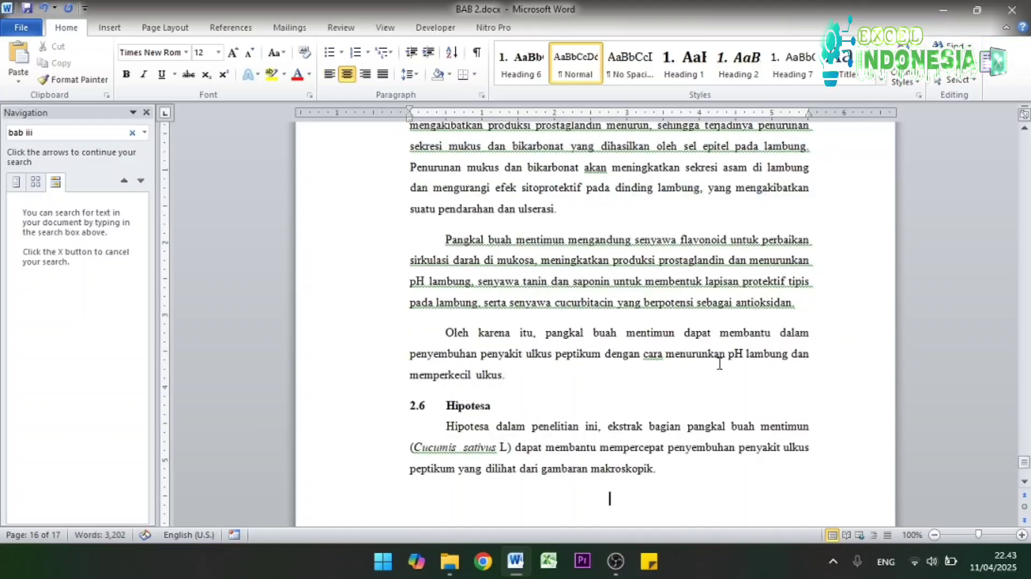
# Check the page numbers on the last pages of BAB II, and close the document search navigation.
pyautogui.scroll(15, 717, 363)
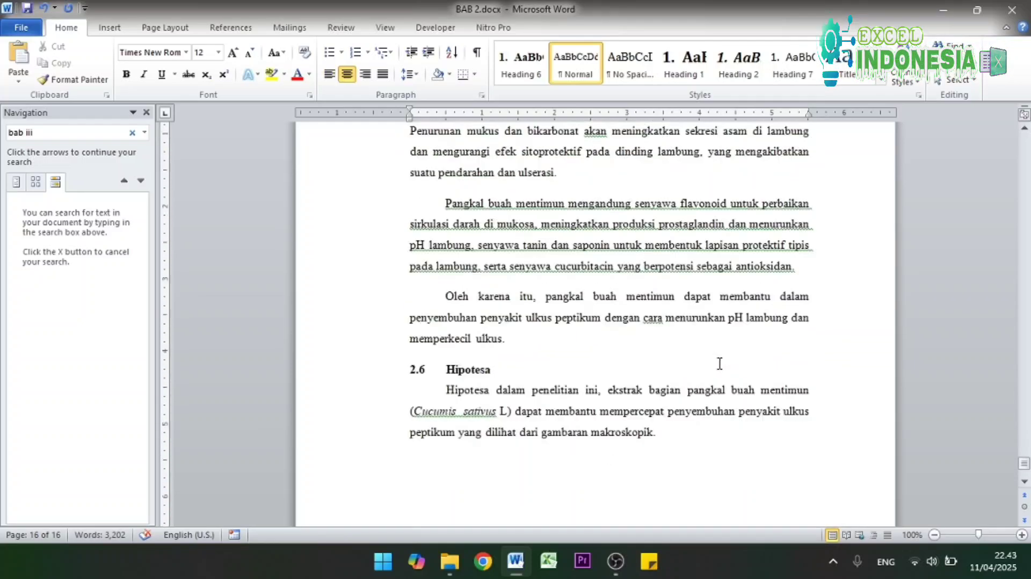
pyautogui.scroll(-5, 719, 363)
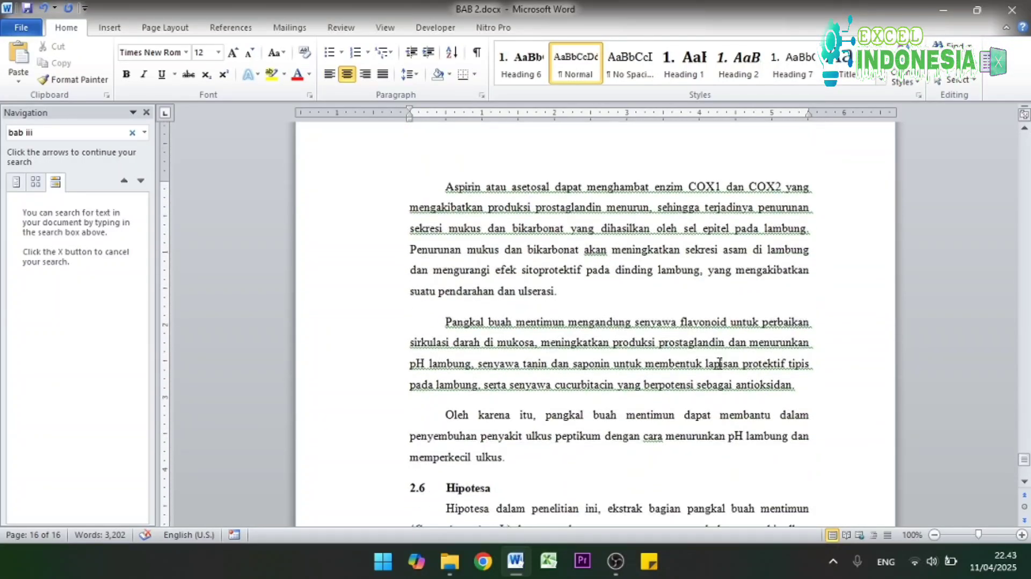
pyautogui.scroll(4, 722, 370)
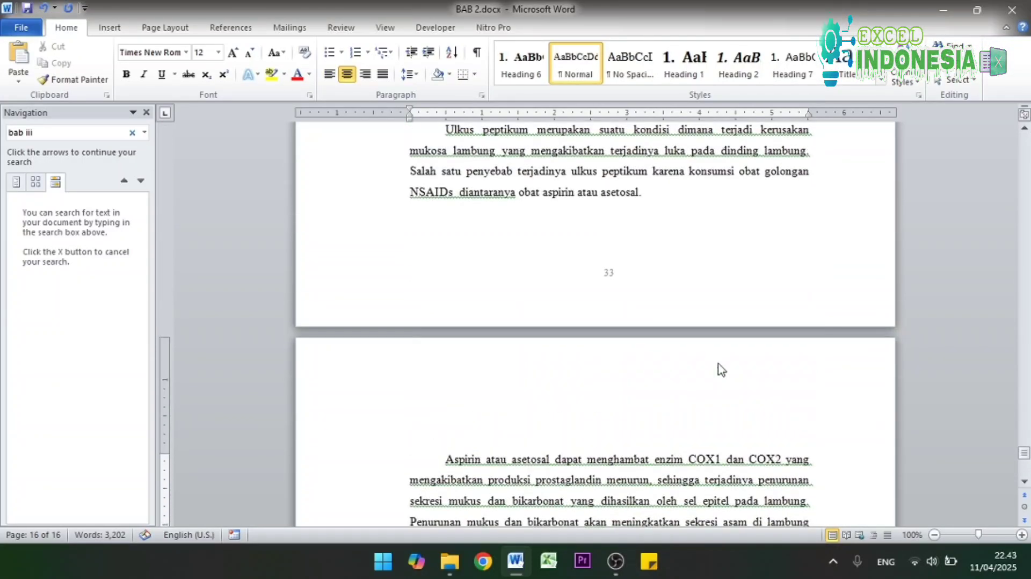
pyautogui.click(146, 112)
pyautogui.scroll(3, 516, 245)
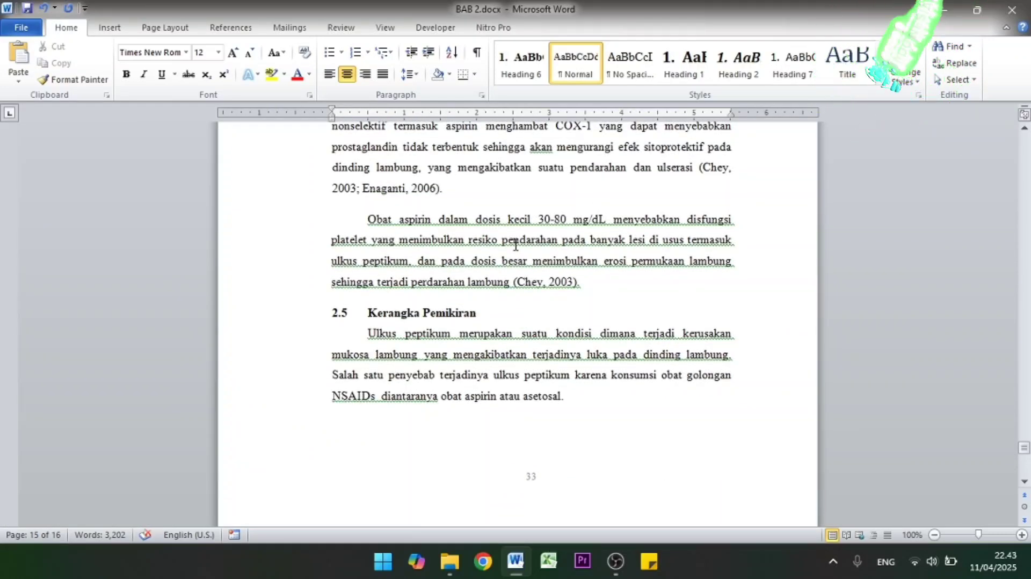
pyautogui.scroll(3, 516, 245)
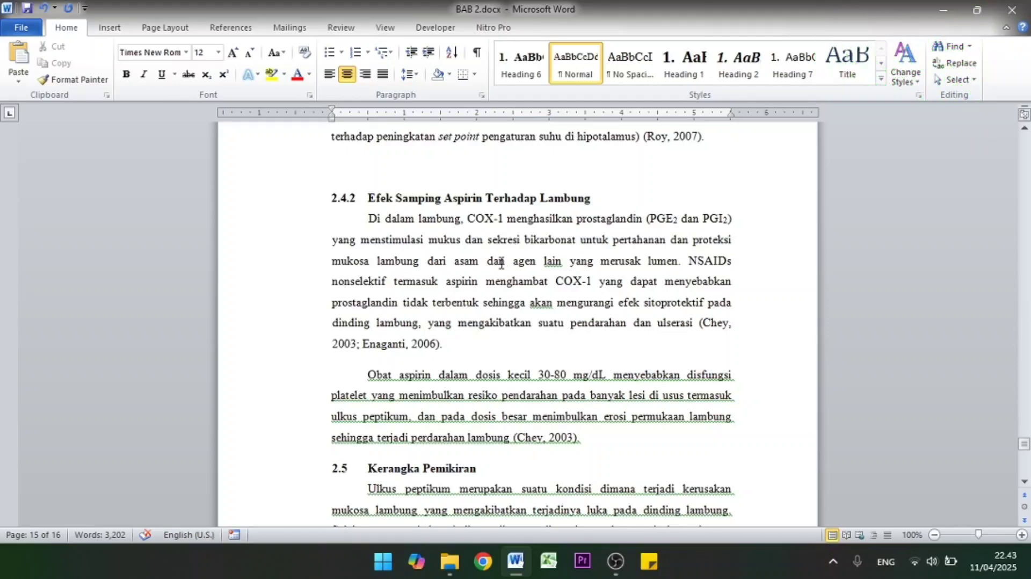
pyautogui.scroll(-1, 501, 263)
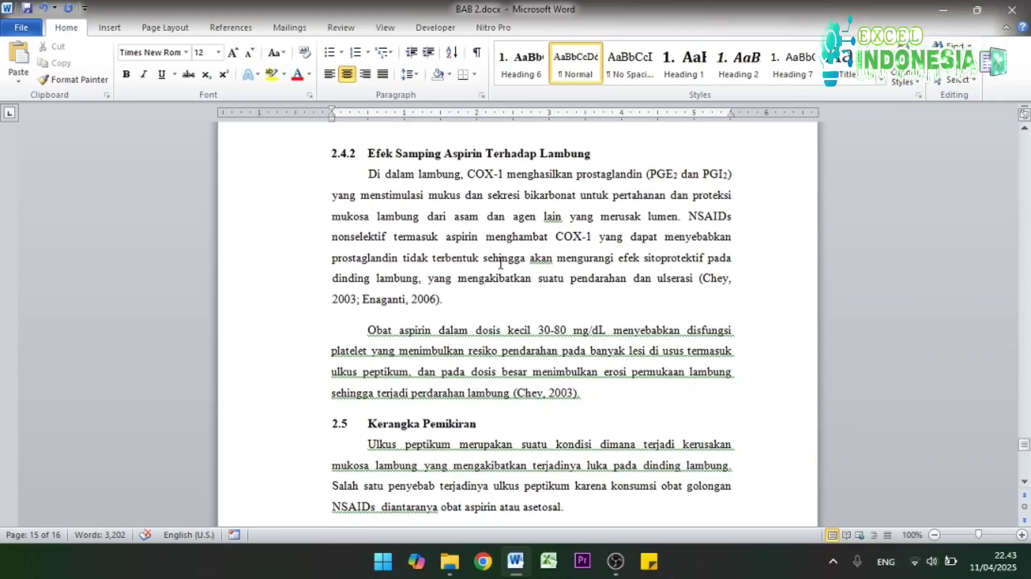